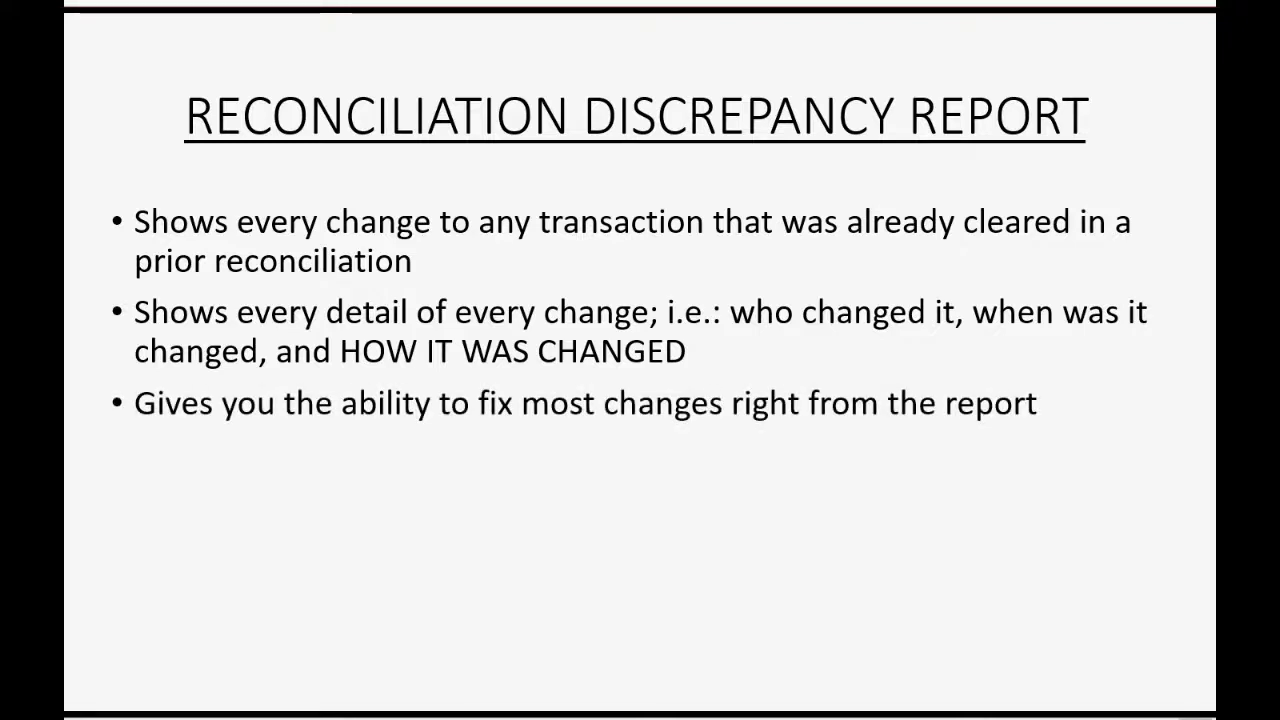
- Reveal the red 'WHY DO WE NEED IT?' heading below the discrepancy report bullets
key(Right)
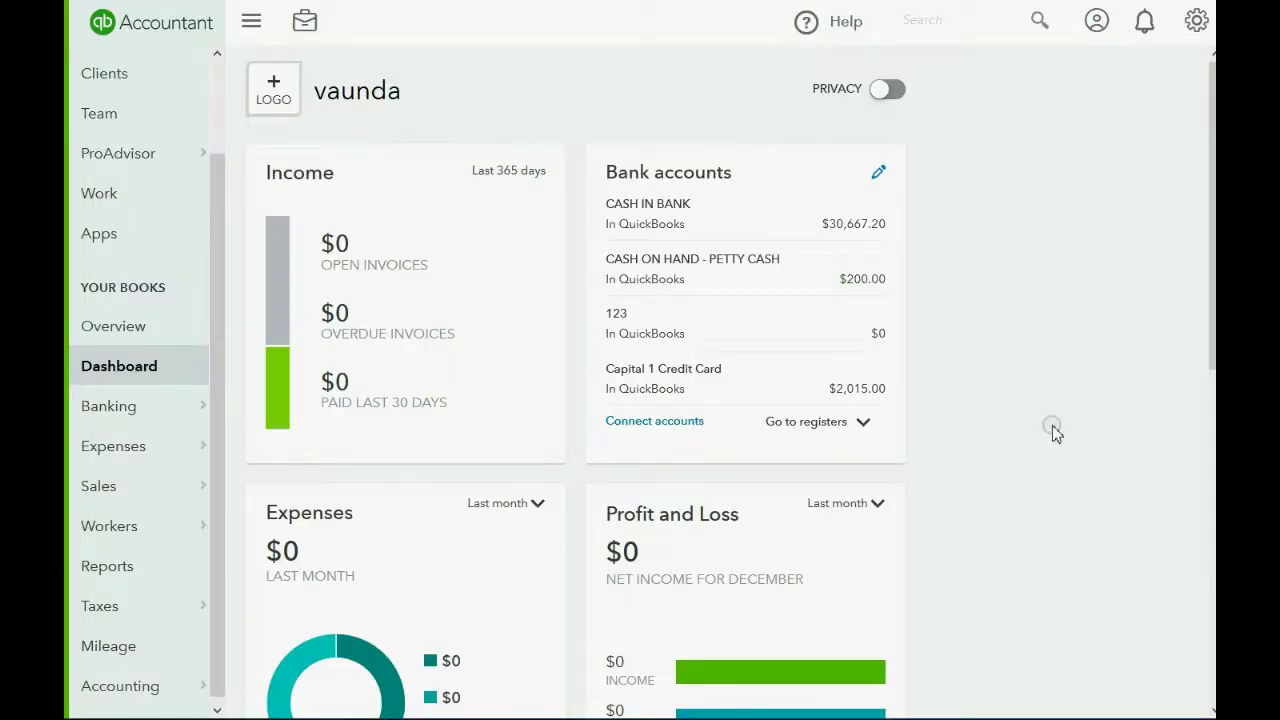
- Open Reconcile for CASH IN BANK, showing its 15,710.00 beginning balance
click(1196, 21)
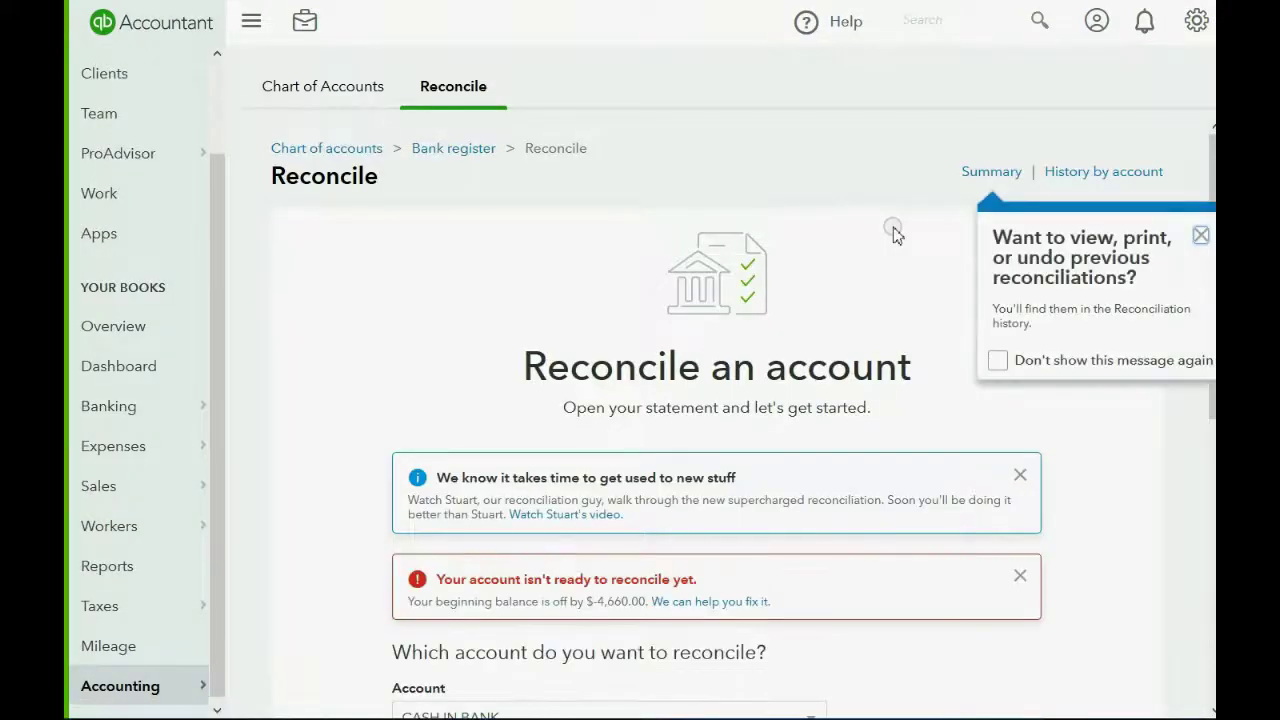
click(1201, 237)
scroll(946, 274, down, 3)
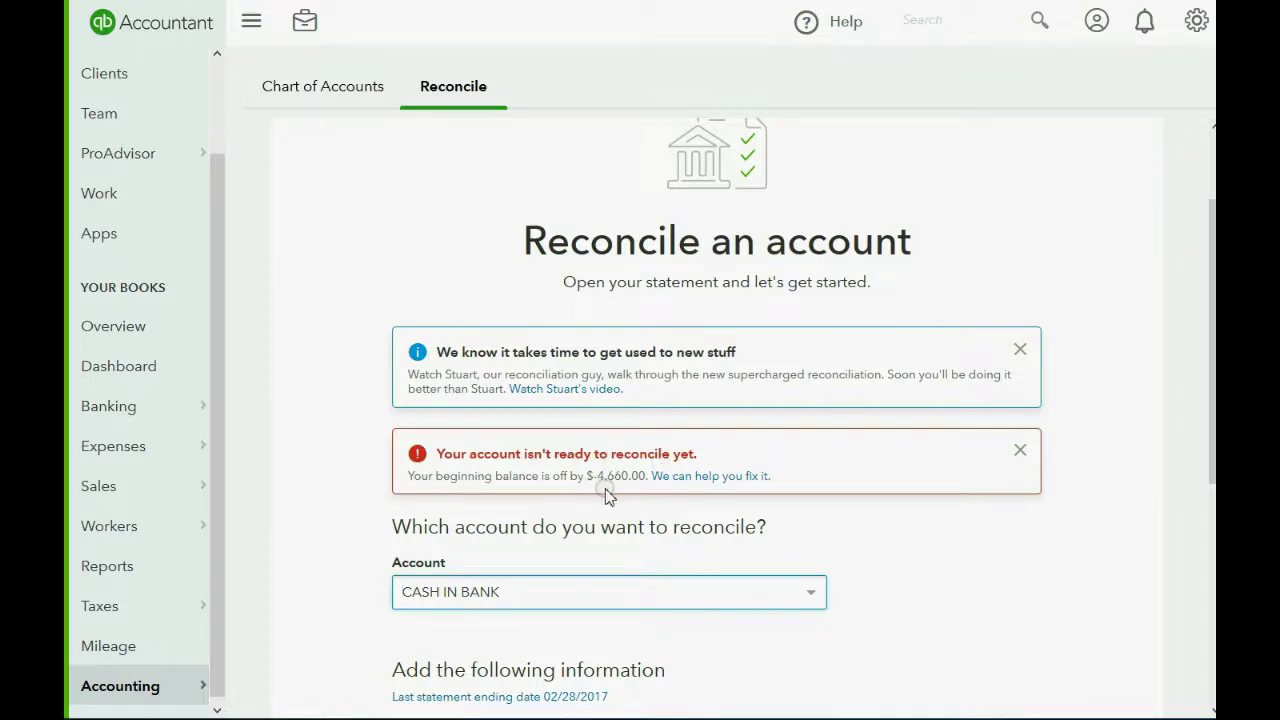
scroll(607, 492, down, 1)
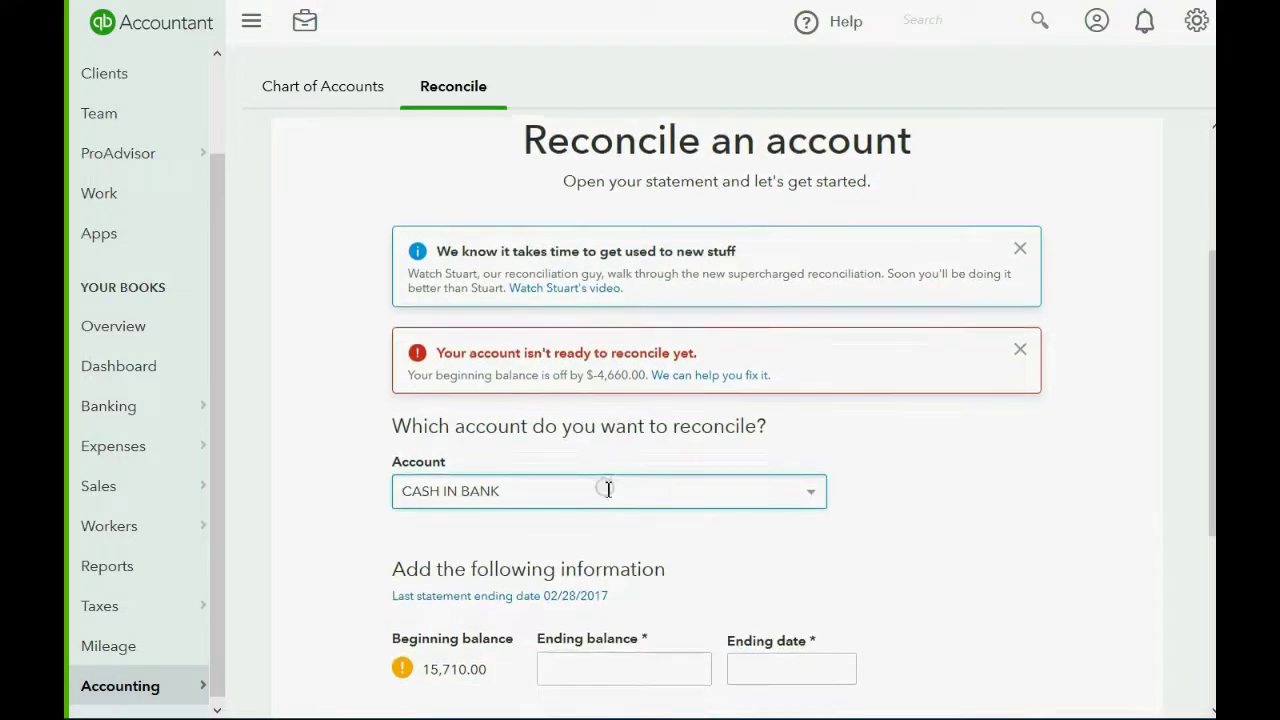
scroll(607, 489, up, 1)
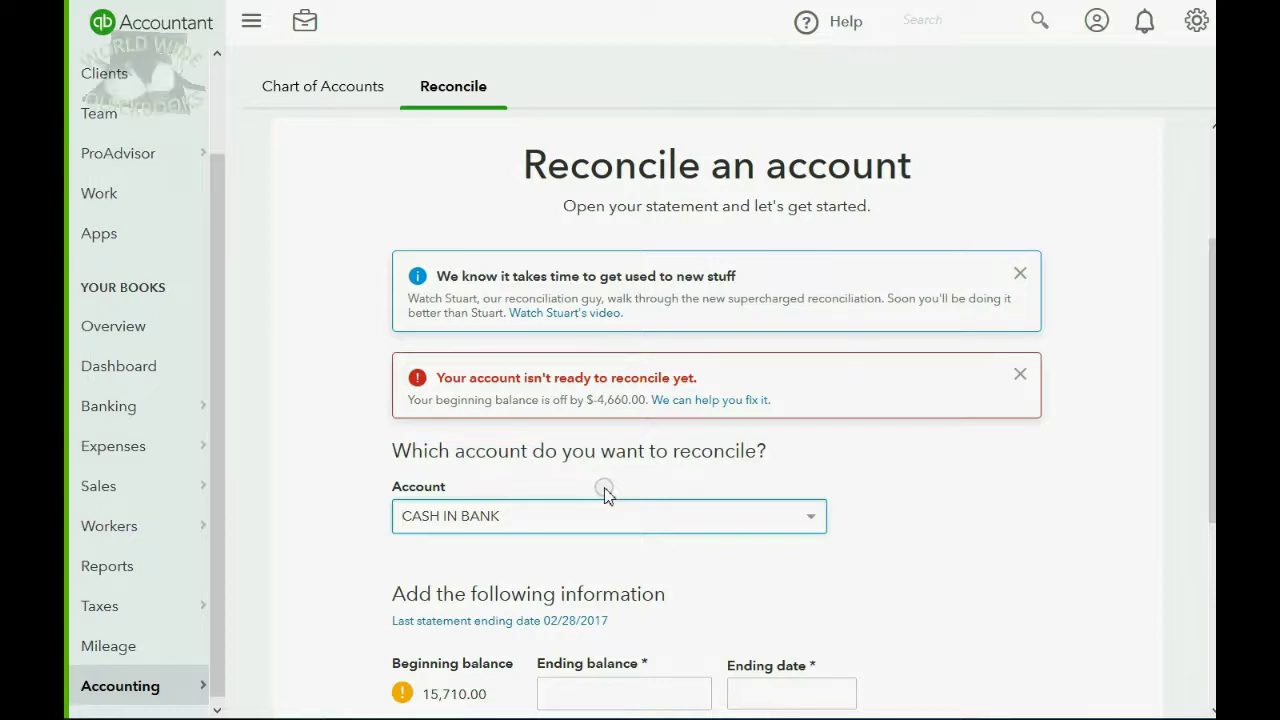
- Open the 'We can help you fix it' discrepancy report and dismiss the welcome-back tip
click(697, 401)
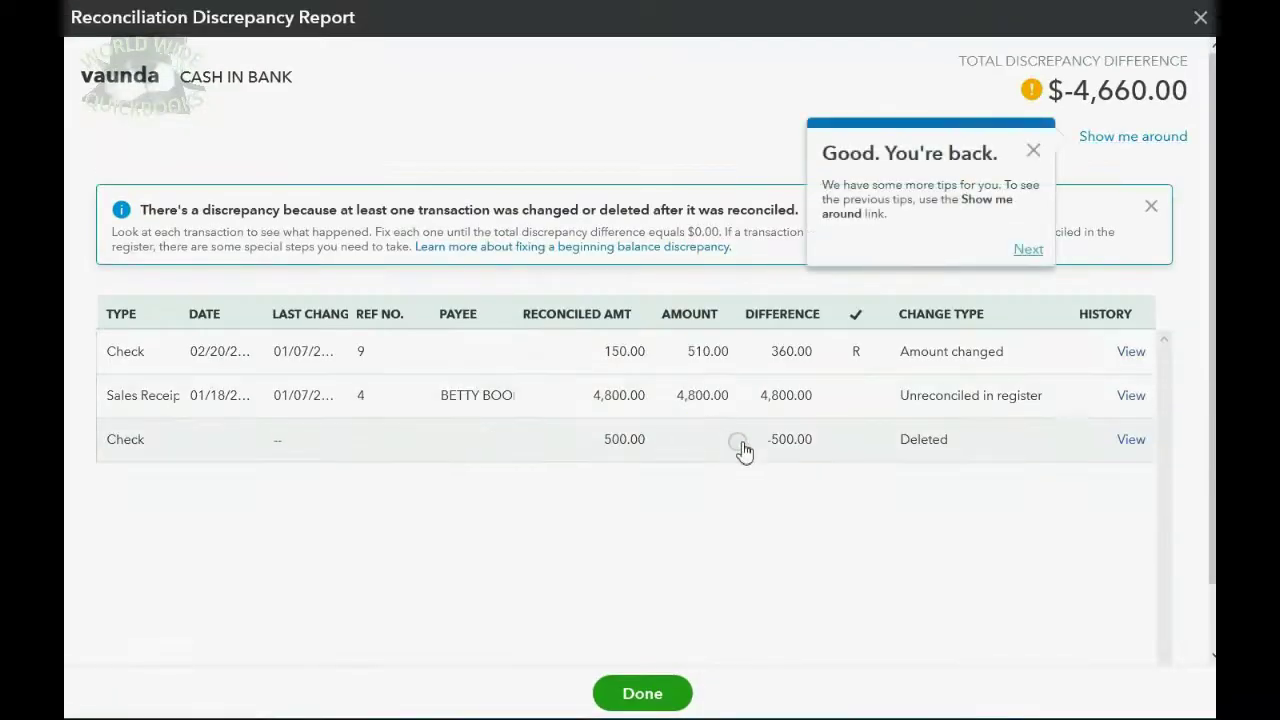
click(1034, 148)
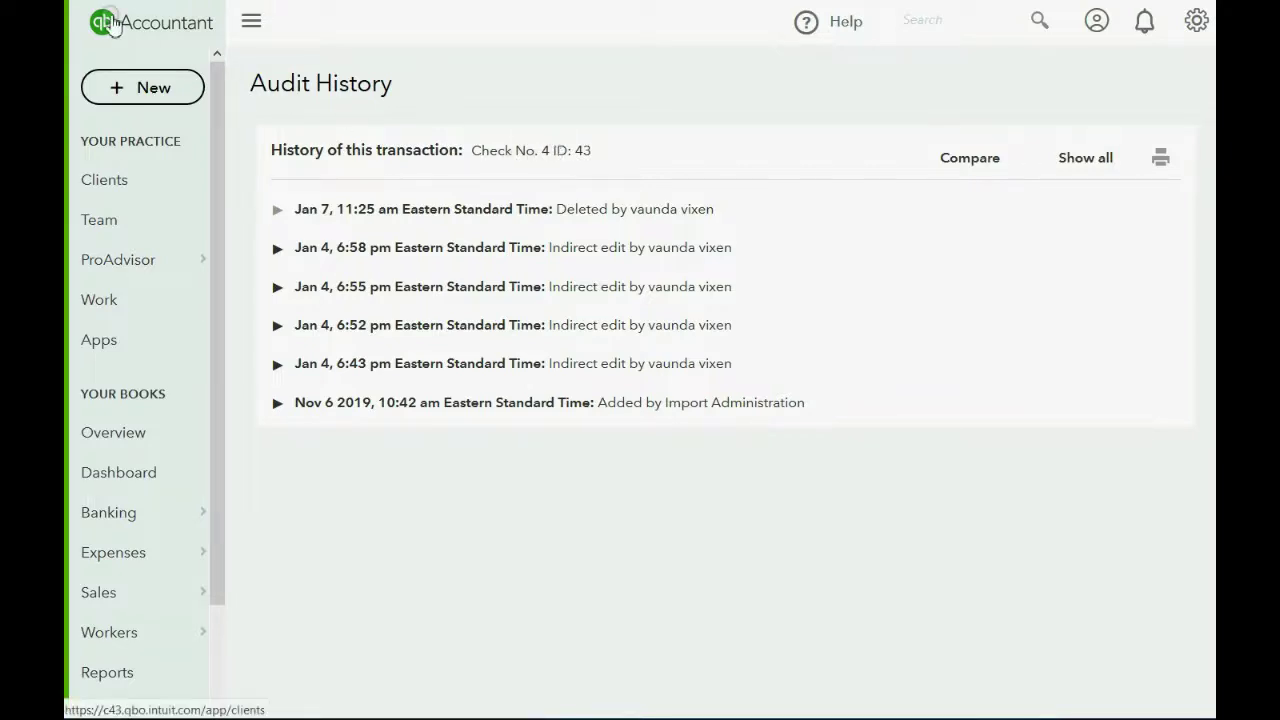
- Reopen the CASH IN BANK discrepancy report and bring up Check #9 showing $510.00
click(1195, 22)
click(918, 232)
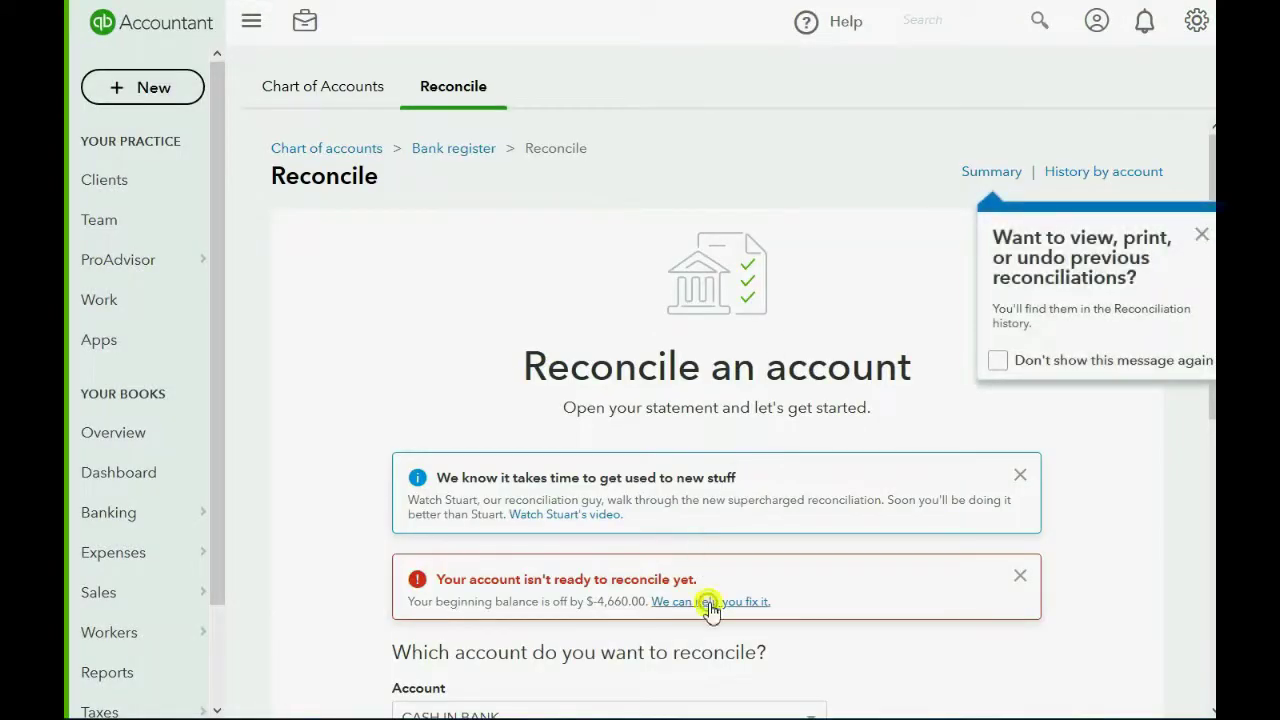
click(710, 602)
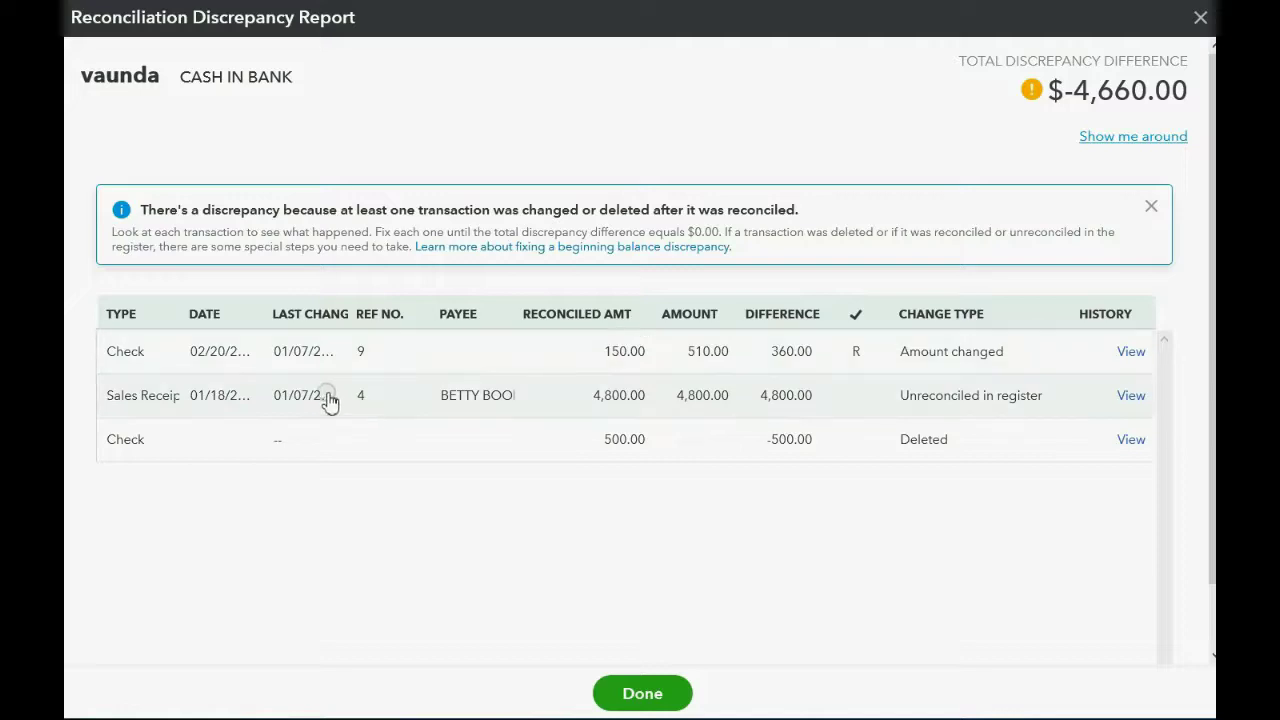
click(359, 366)
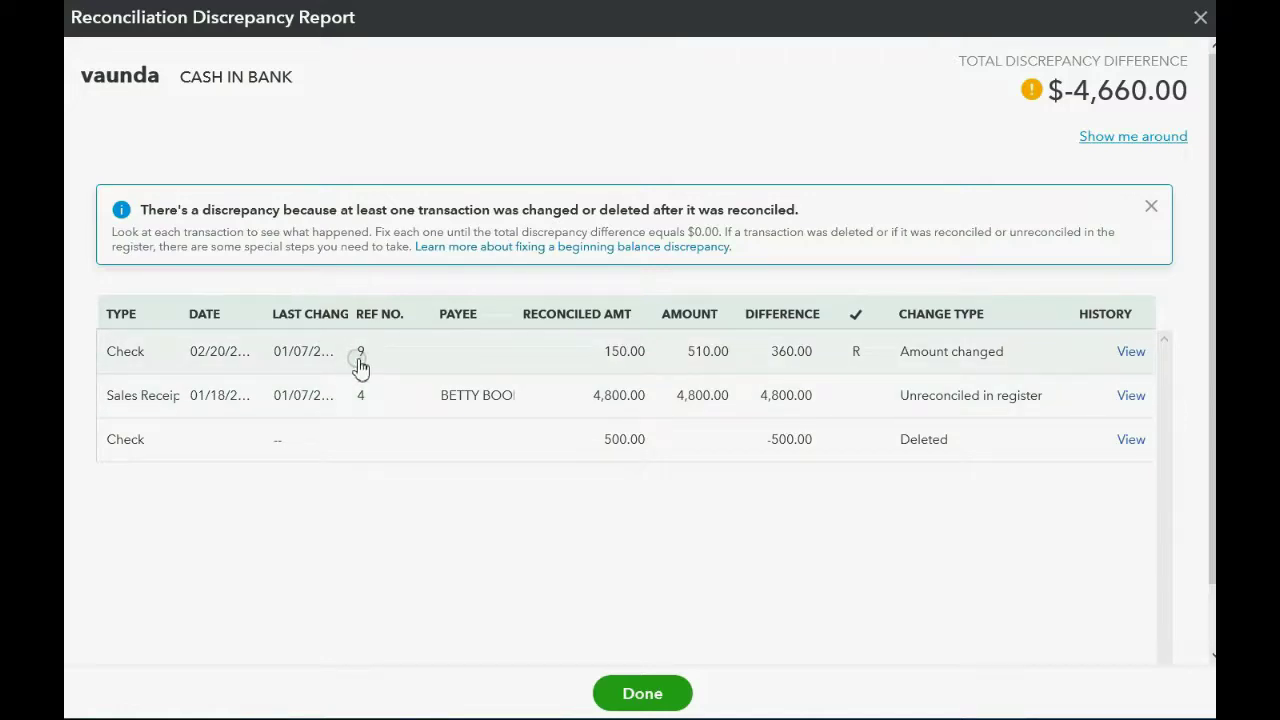
click(628, 364)
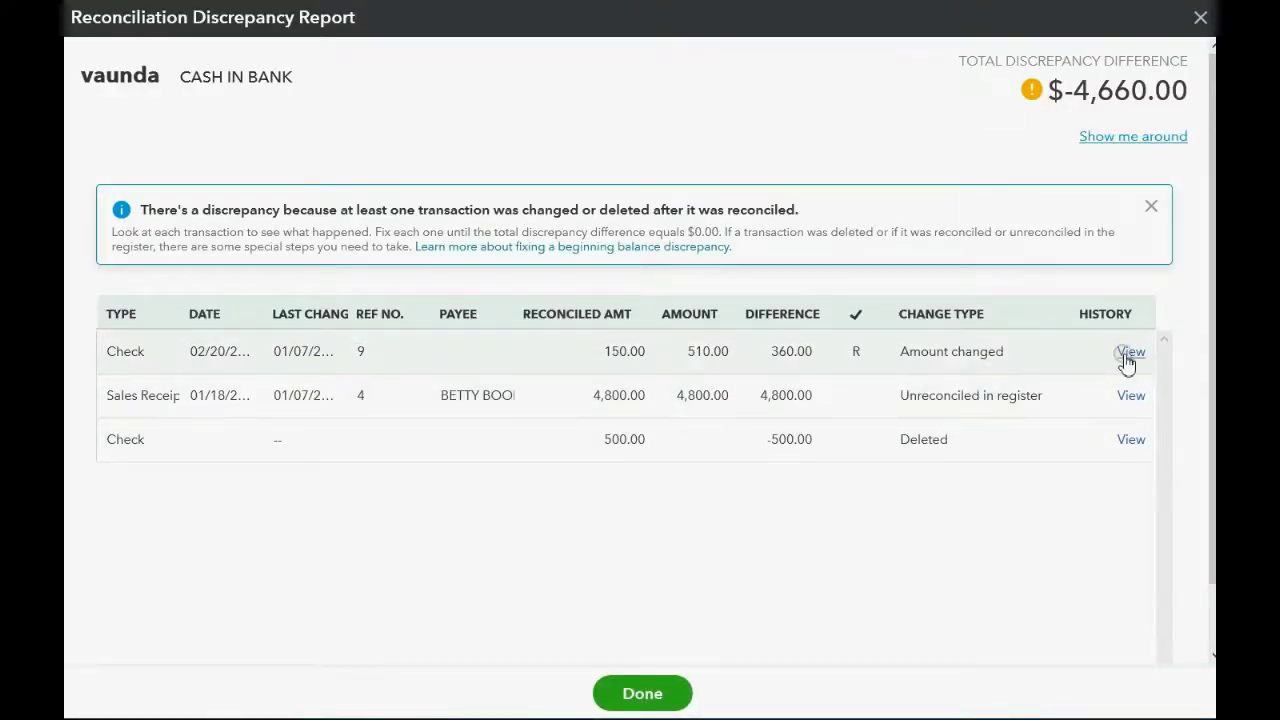
- Correct Check #9's amount to 150.00 and save it, accepting the reconciled-transaction warning
click(1129, 355)
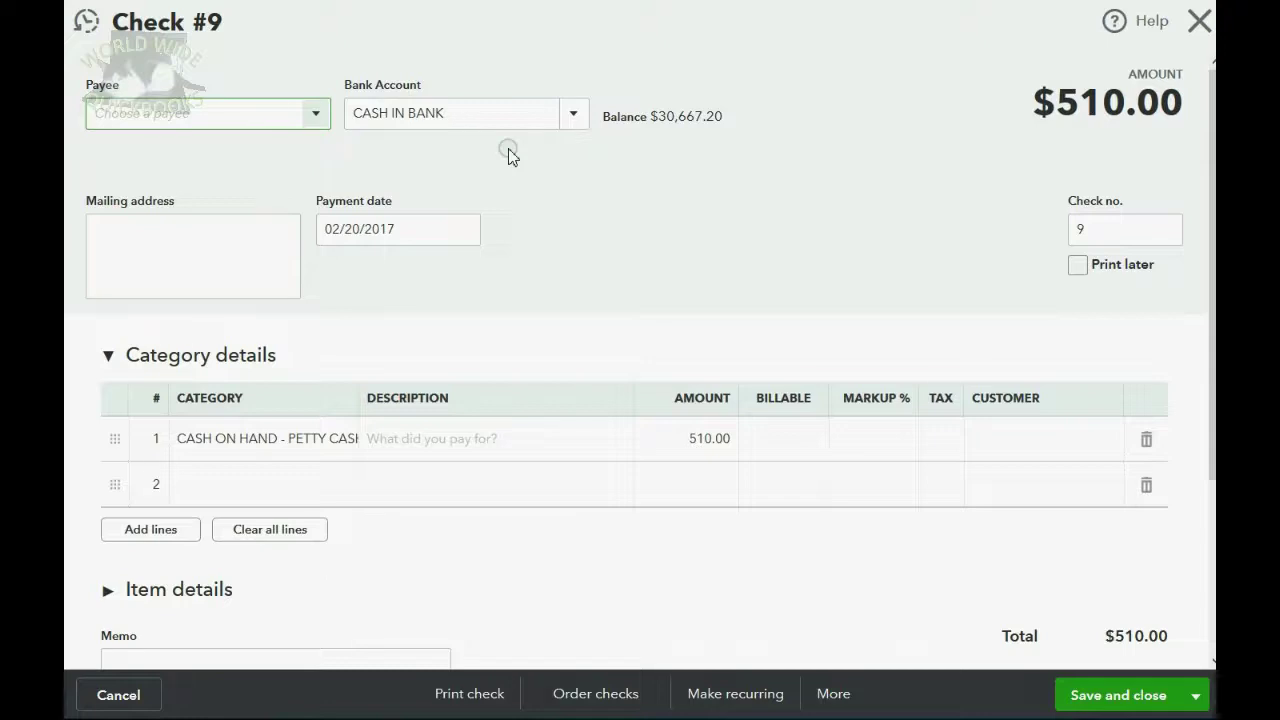
click(690, 430)
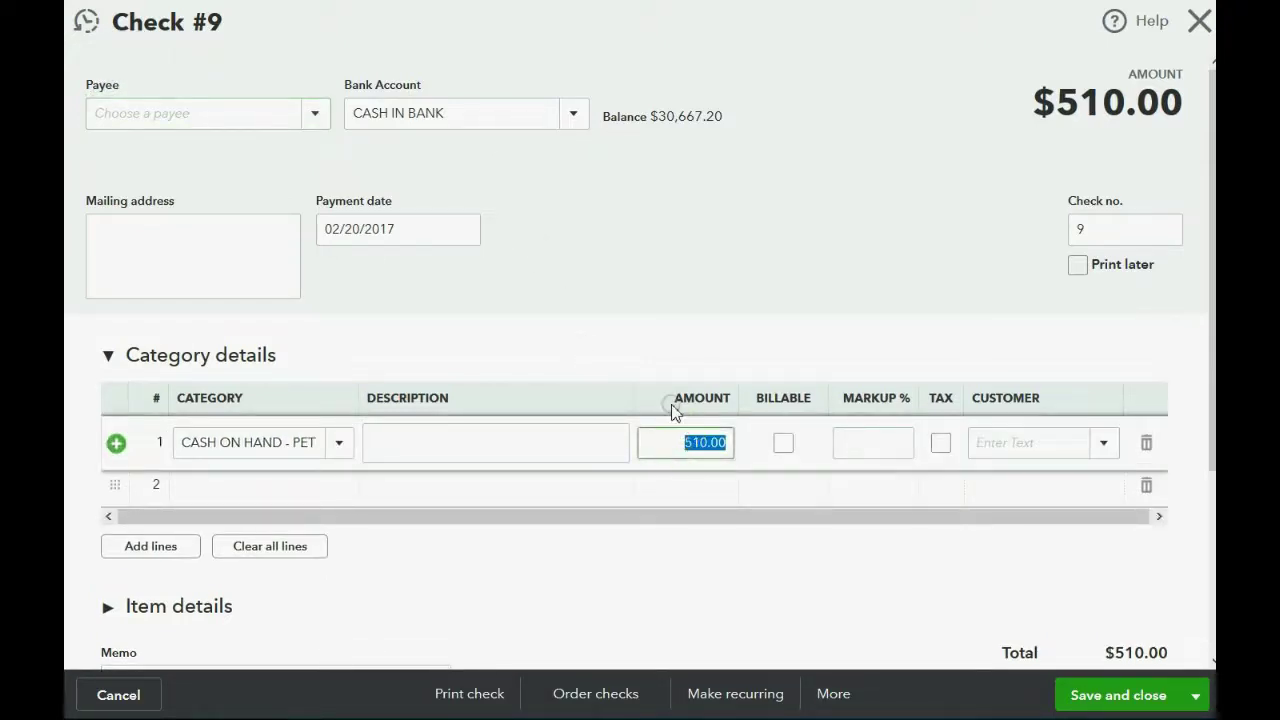
text(150)
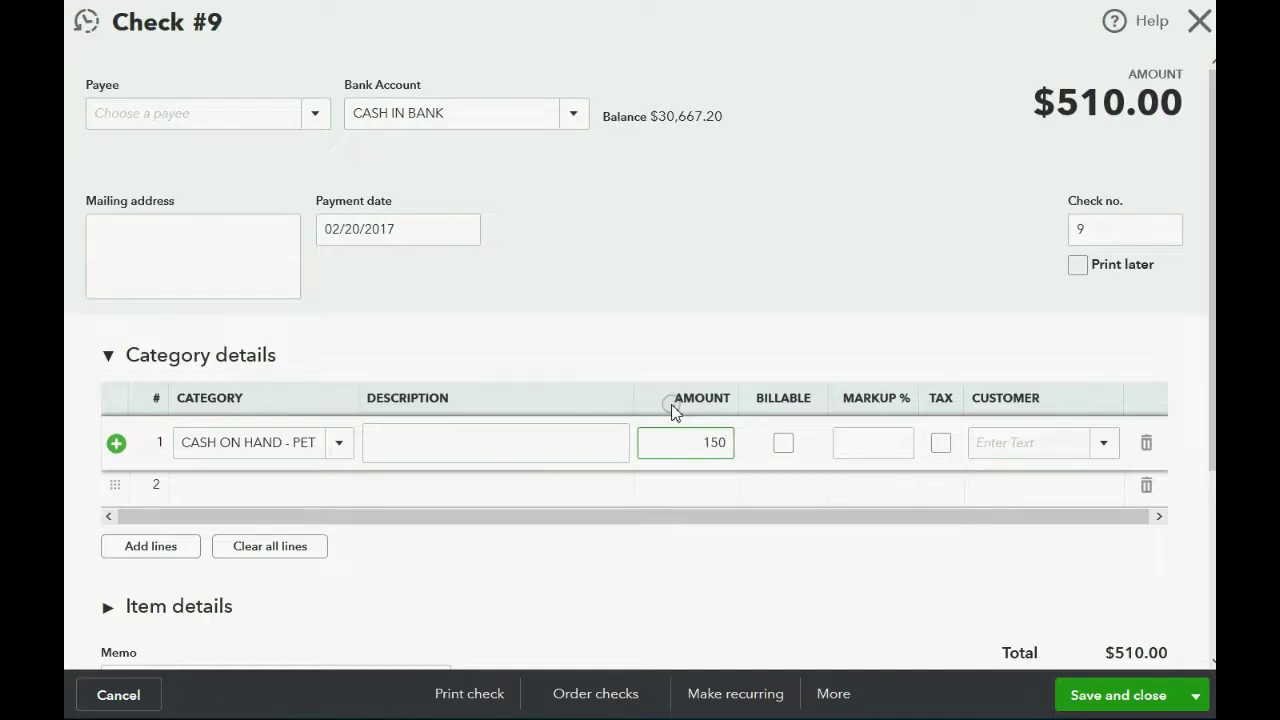
key(Tab)
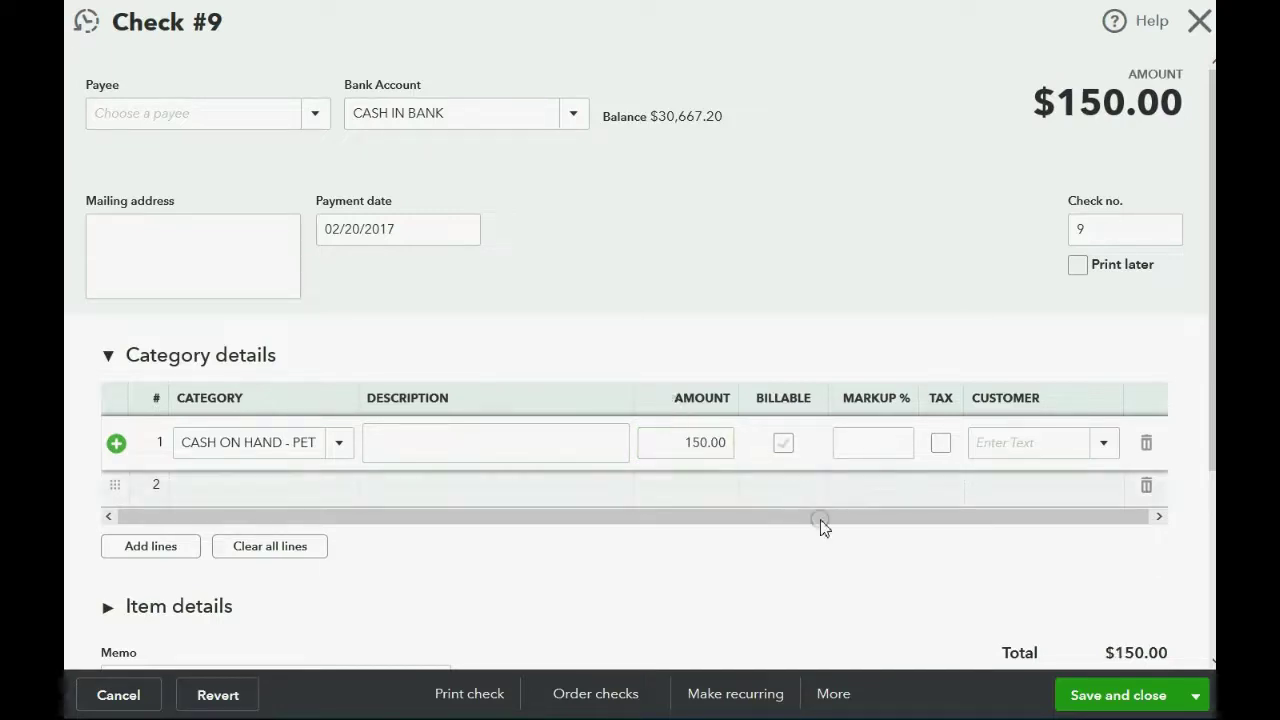
click(1112, 698)
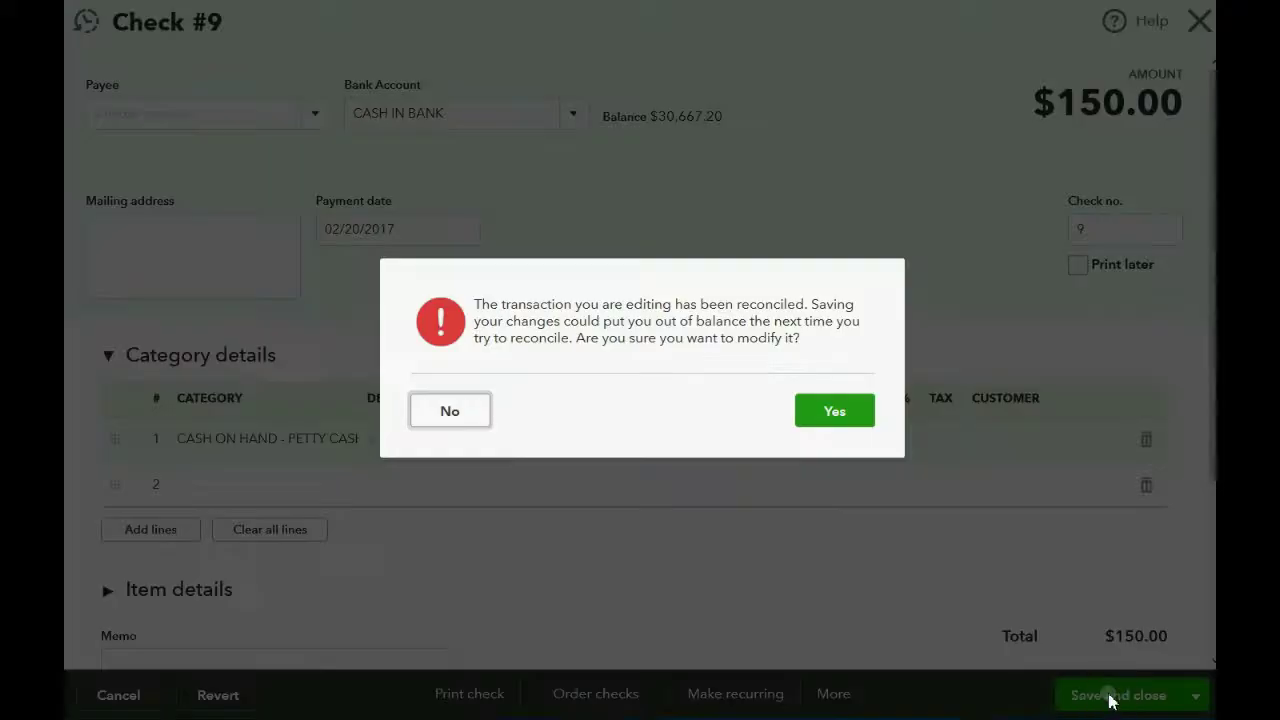
click(836, 410)
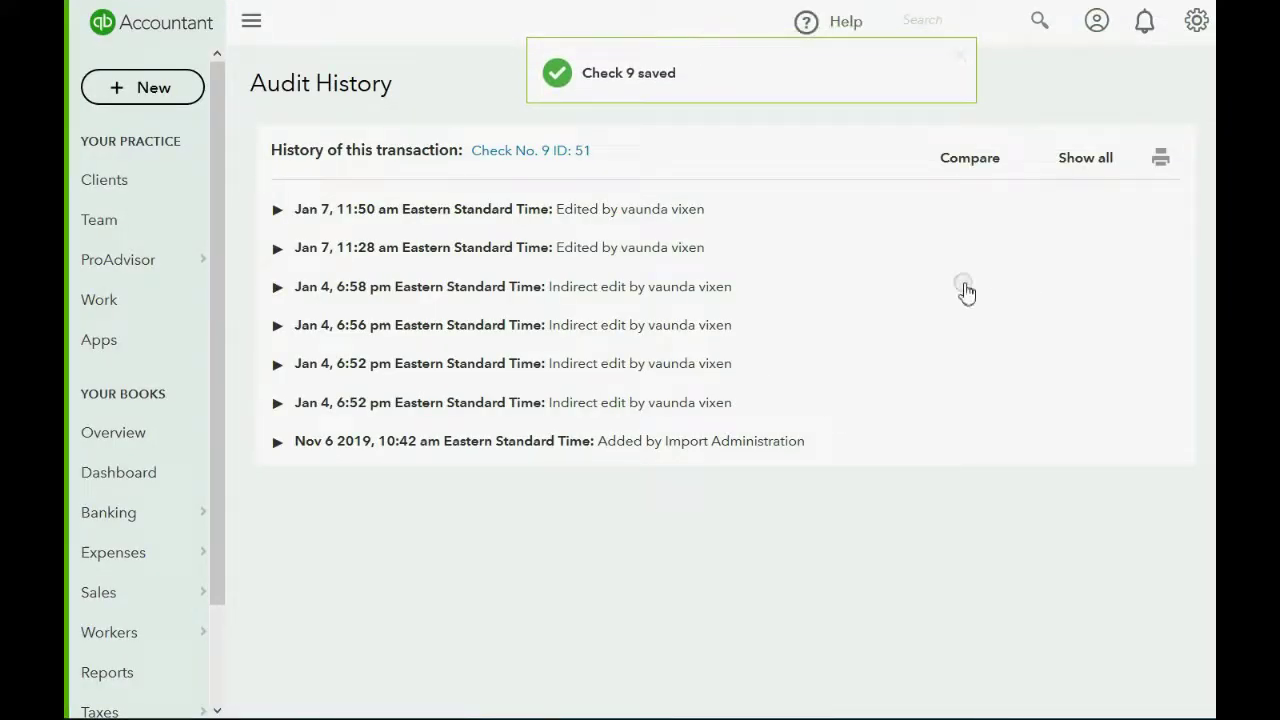
- Reopen the discrepancy report, now listing two items totalling $-4,300.00
click(1197, 24)
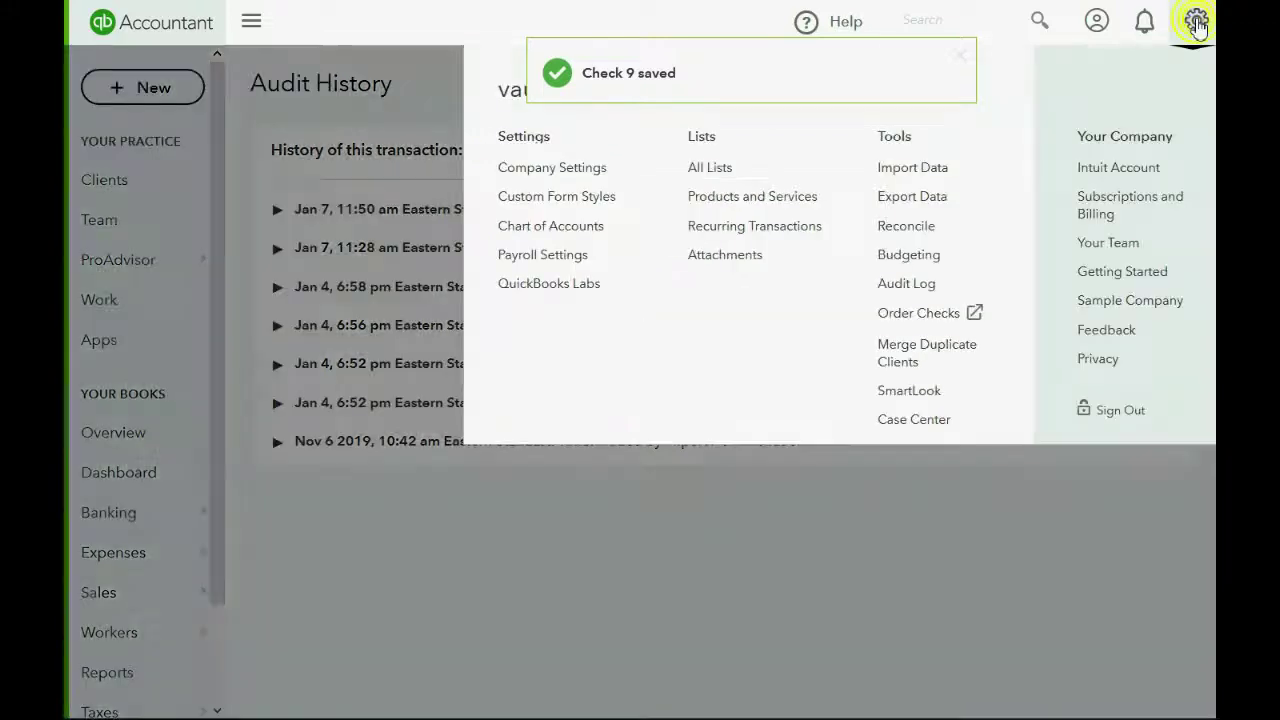
click(913, 226)
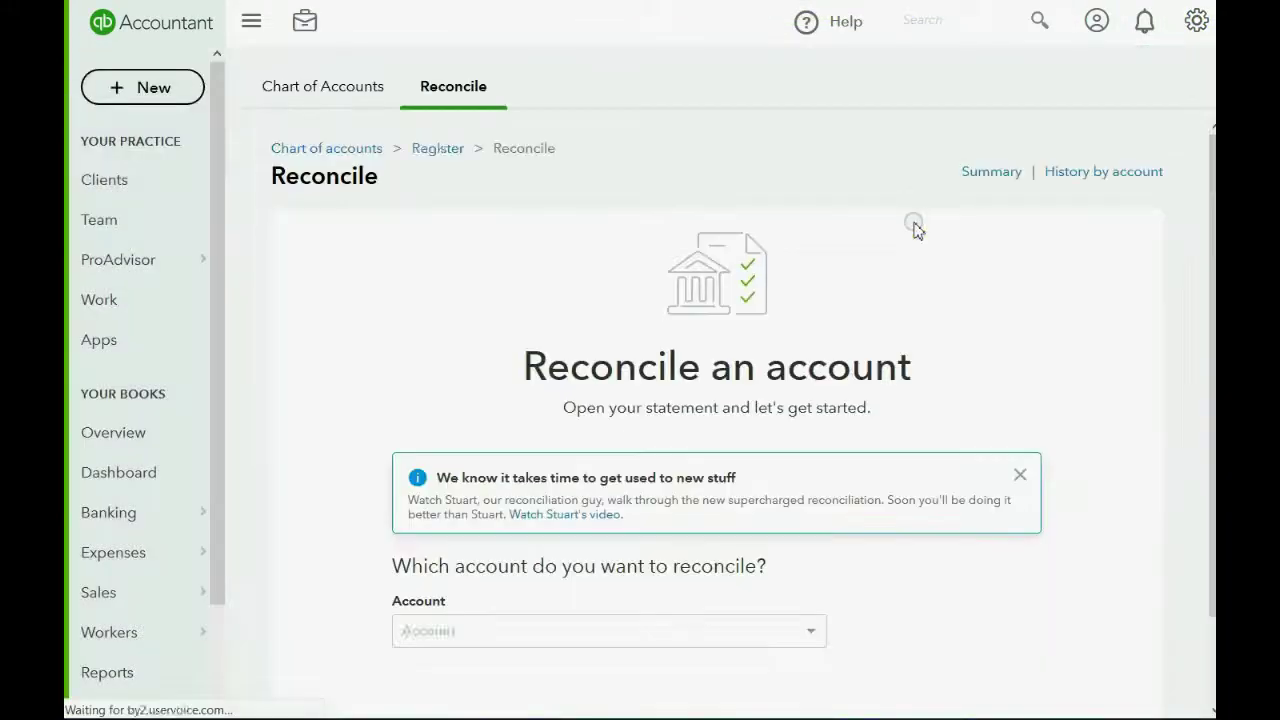
scroll(836, 378, down, 1)
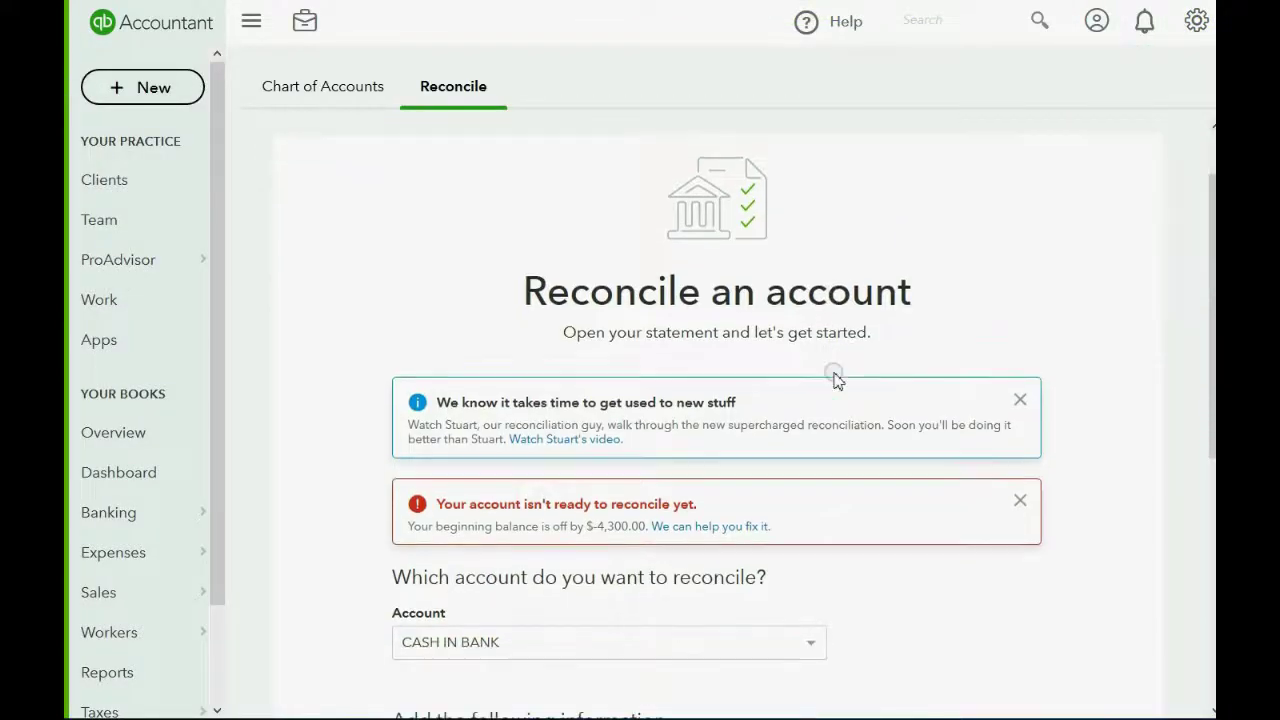
click(724, 527)
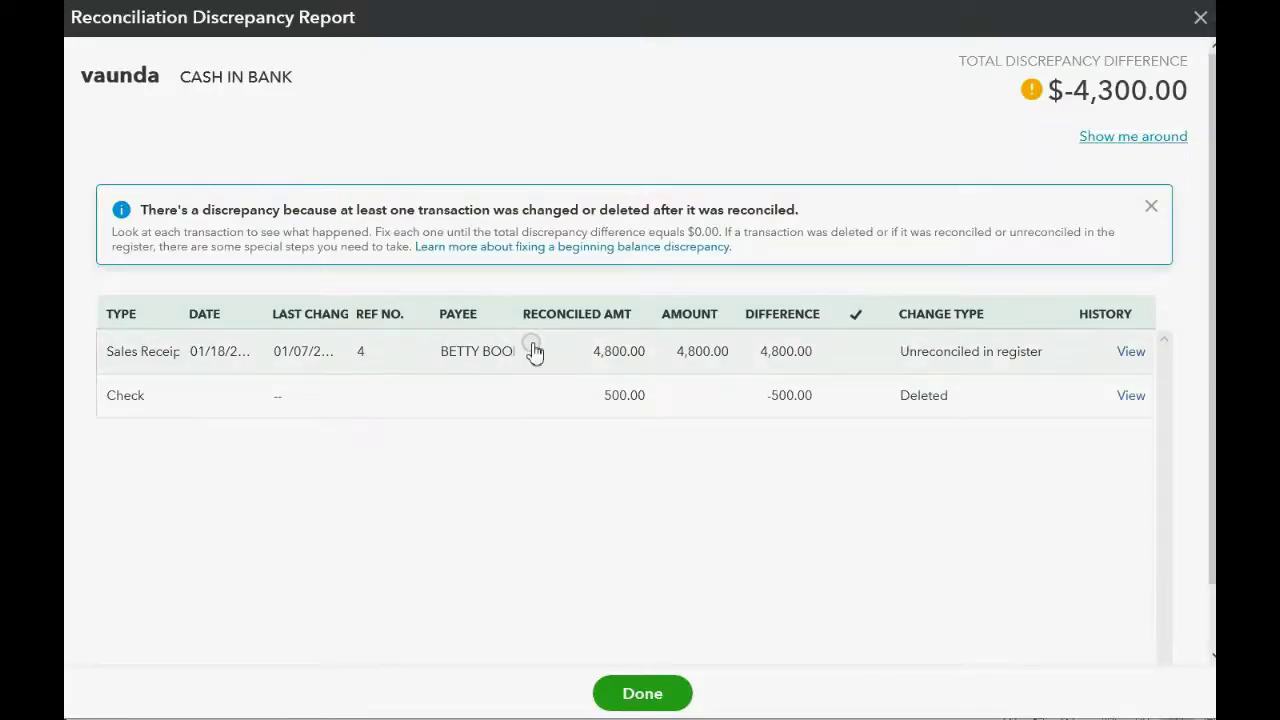
- Review Sales Receipt No. 4's audit history, then open the CASH IN BANK register from Chart of Accounts
click(1129, 358)
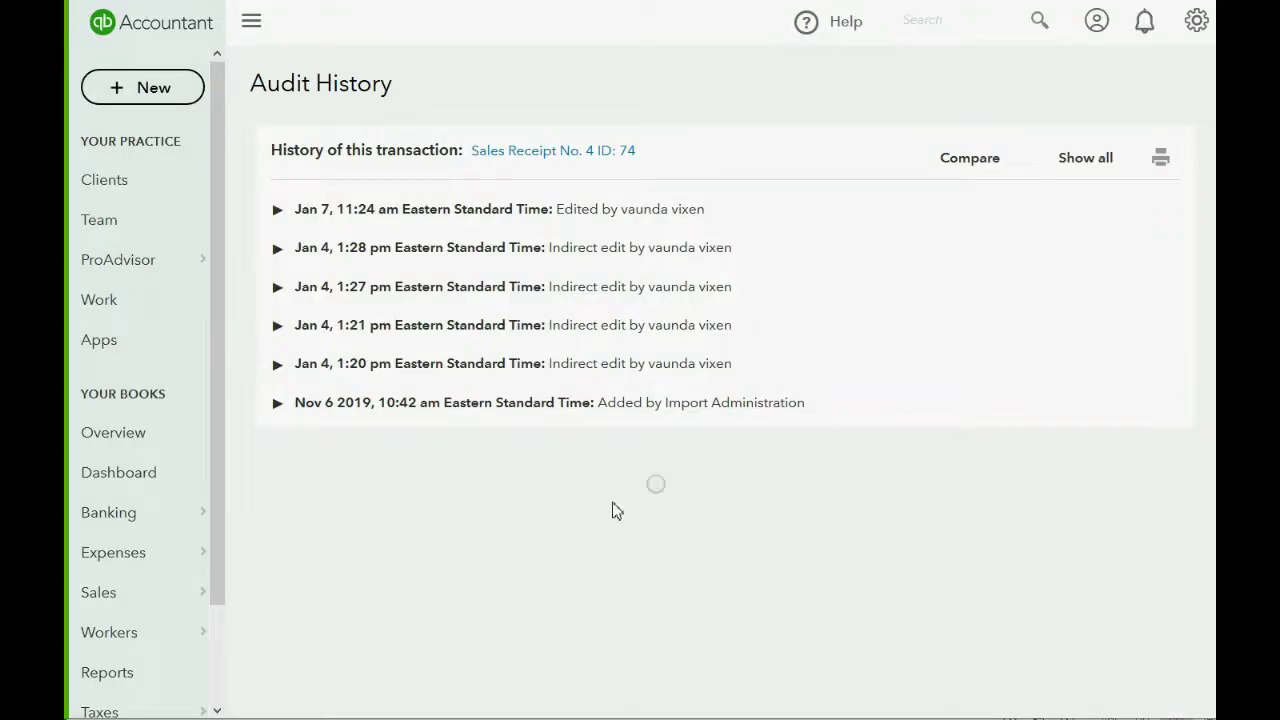
scroll(141, 695, down, 2)
mouse_move(120, 680)
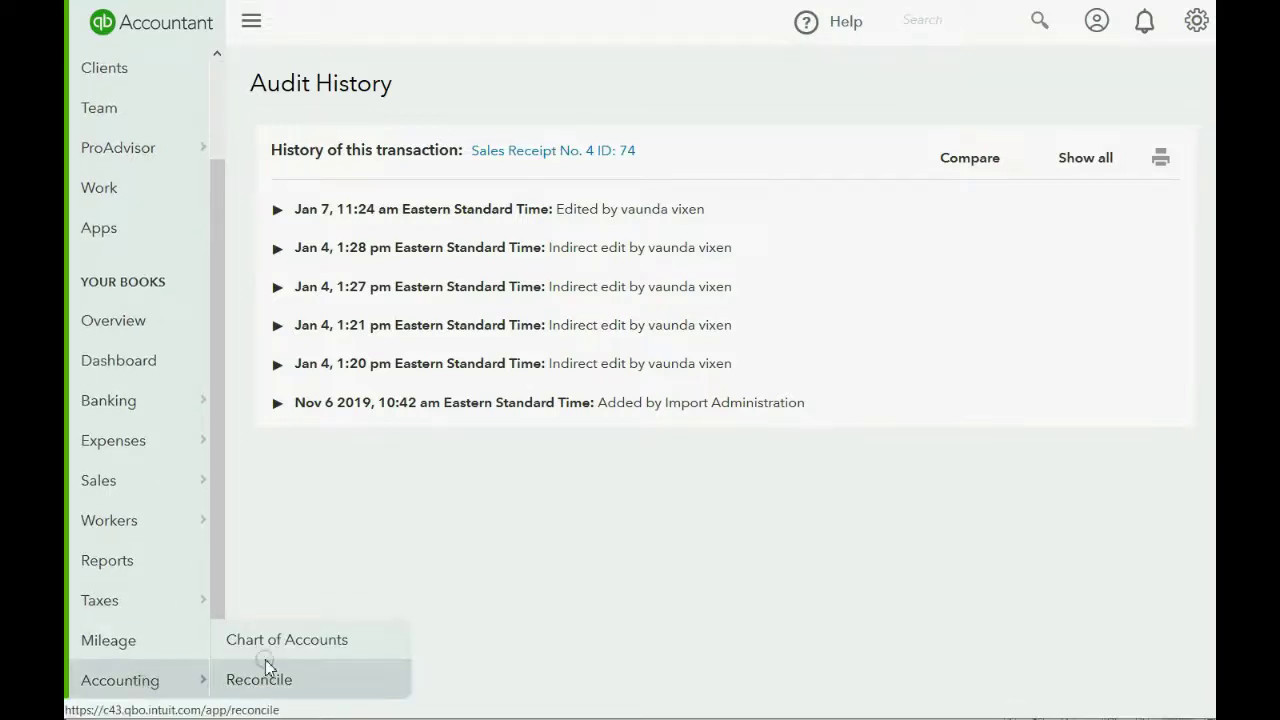
click(281, 645)
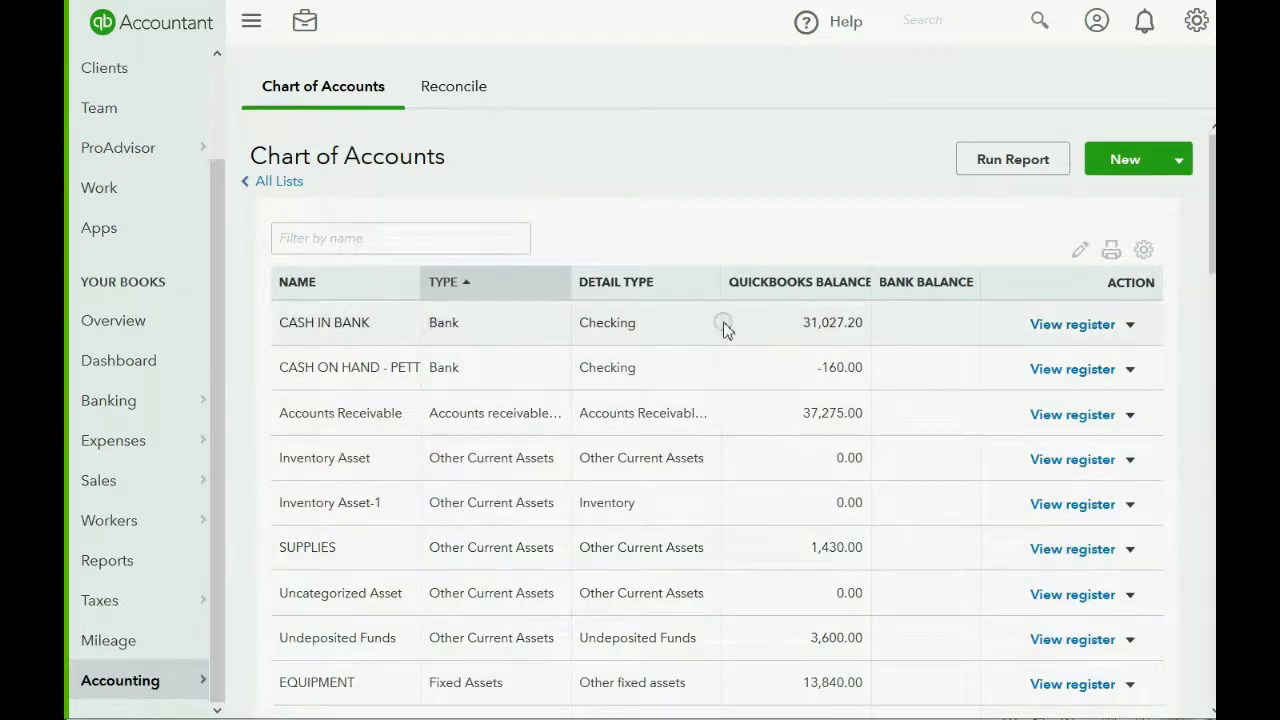
click(1057, 333)
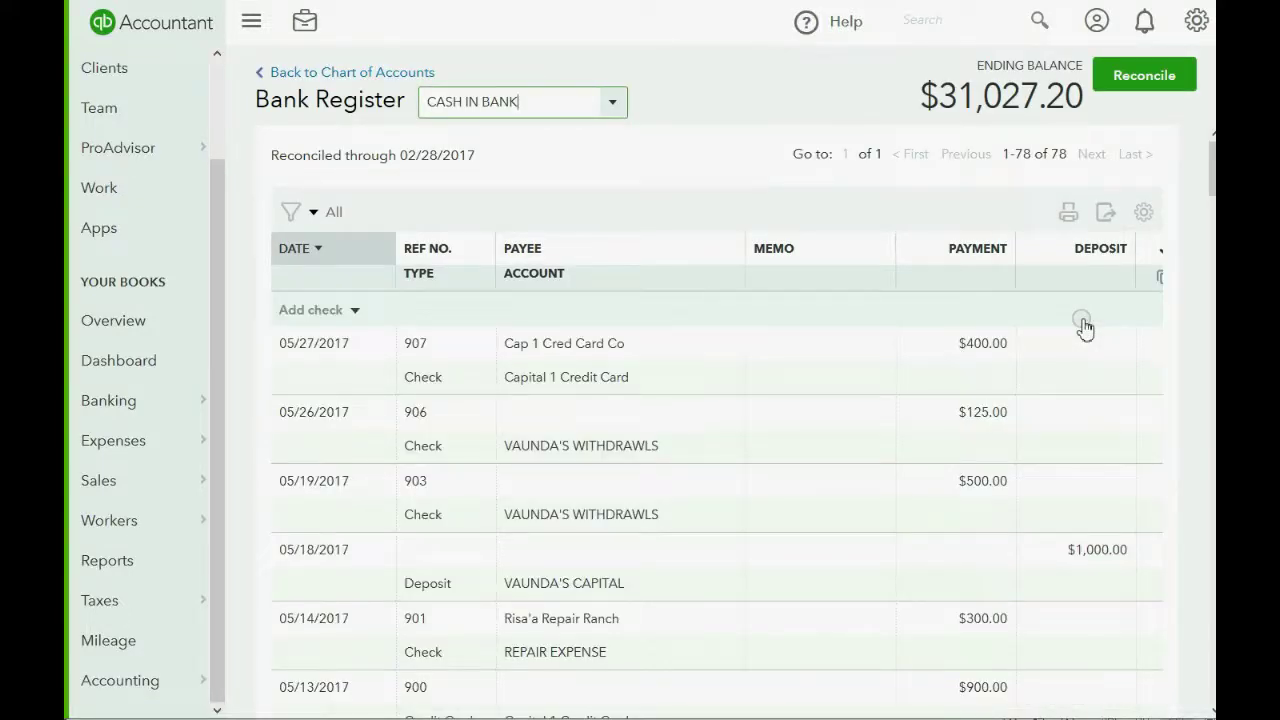
- Scroll the CASH IN BANK register and compare it against the March bank statement in Excel
scroll(889, 349, down, 5)
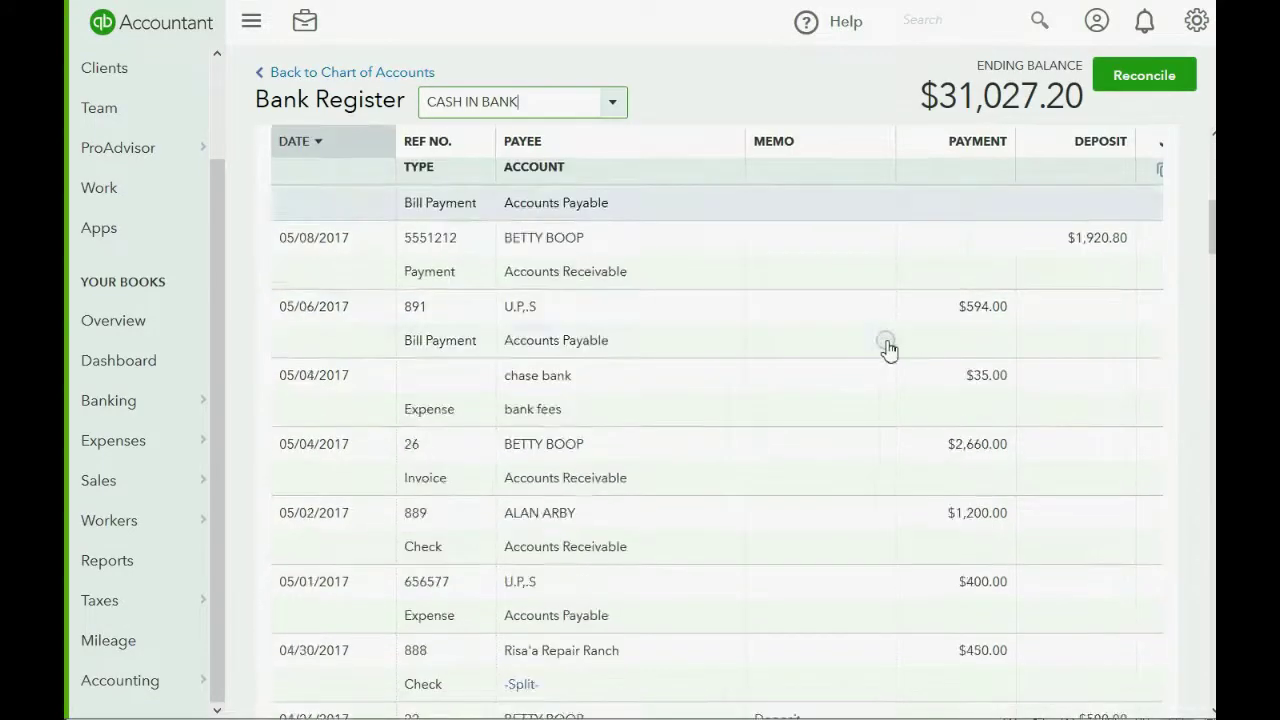
scroll(889, 349, down, 5)
scroll(889, 349, down, 5)
scroll(889, 349, down, 5)
scroll(889, 349, down, 5)
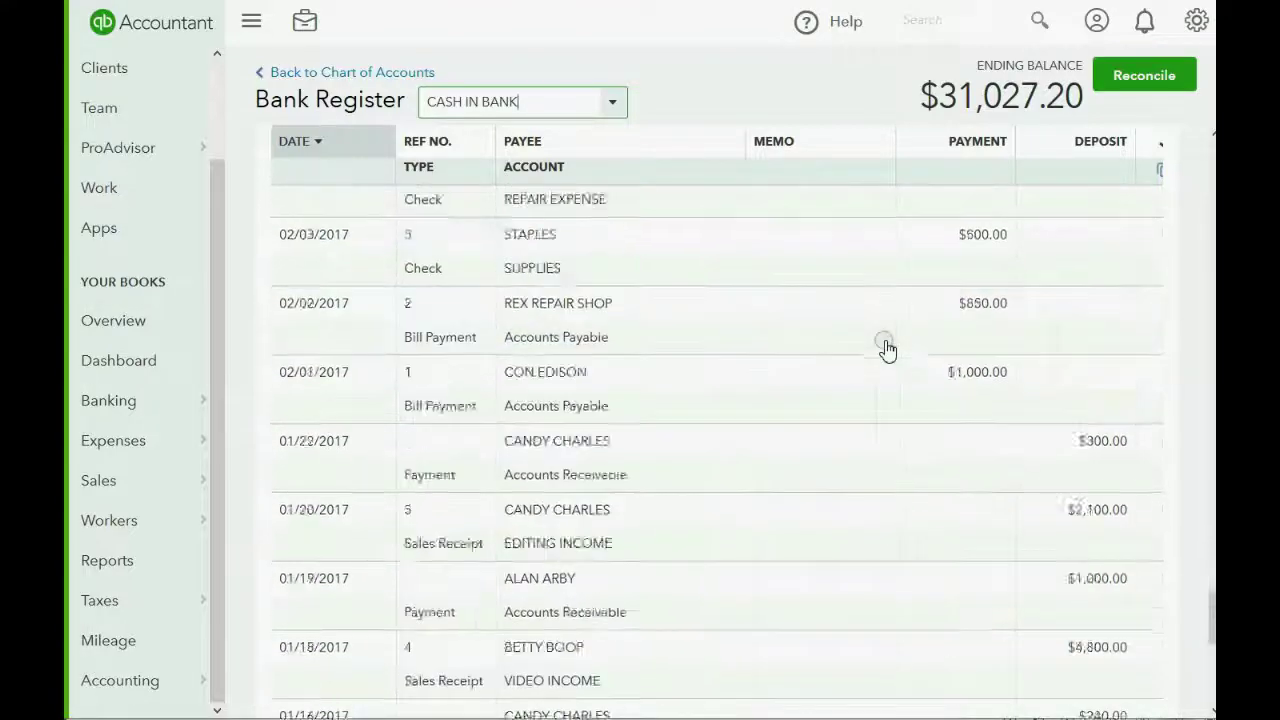
scroll(887, 349, down, 3)
scroll(474, 658, down, 2)
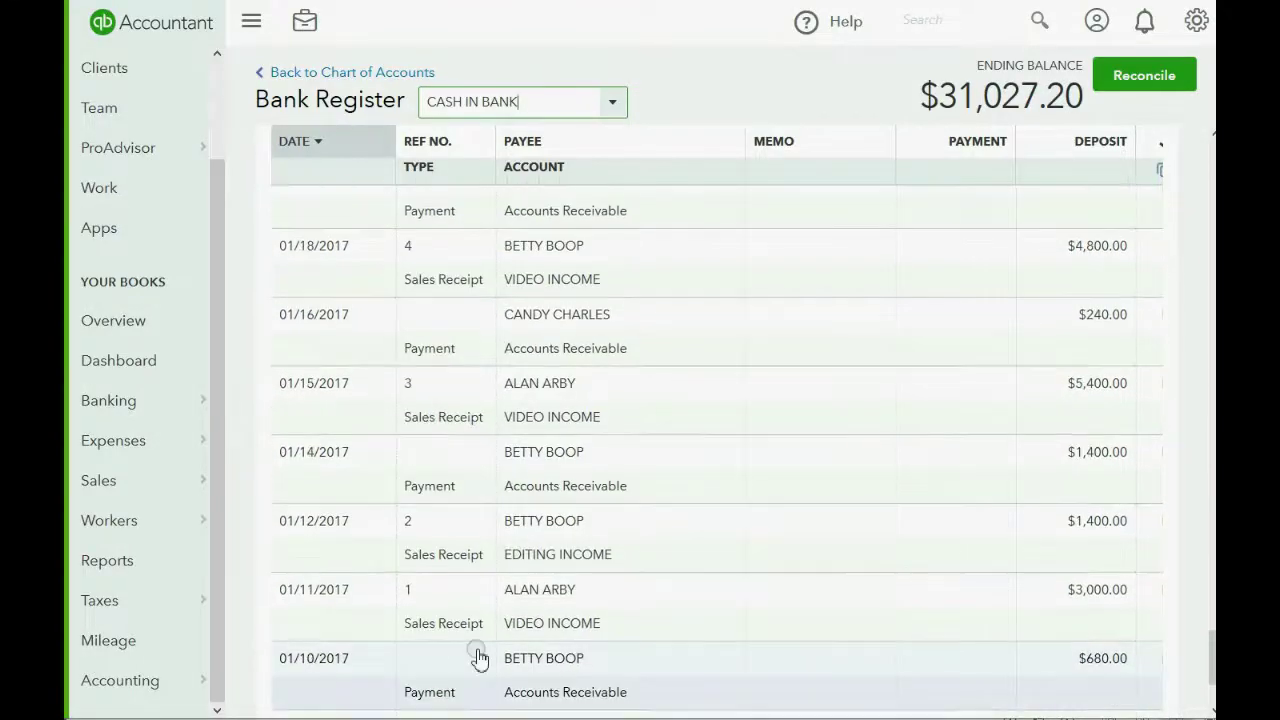
key(alt+Tab)
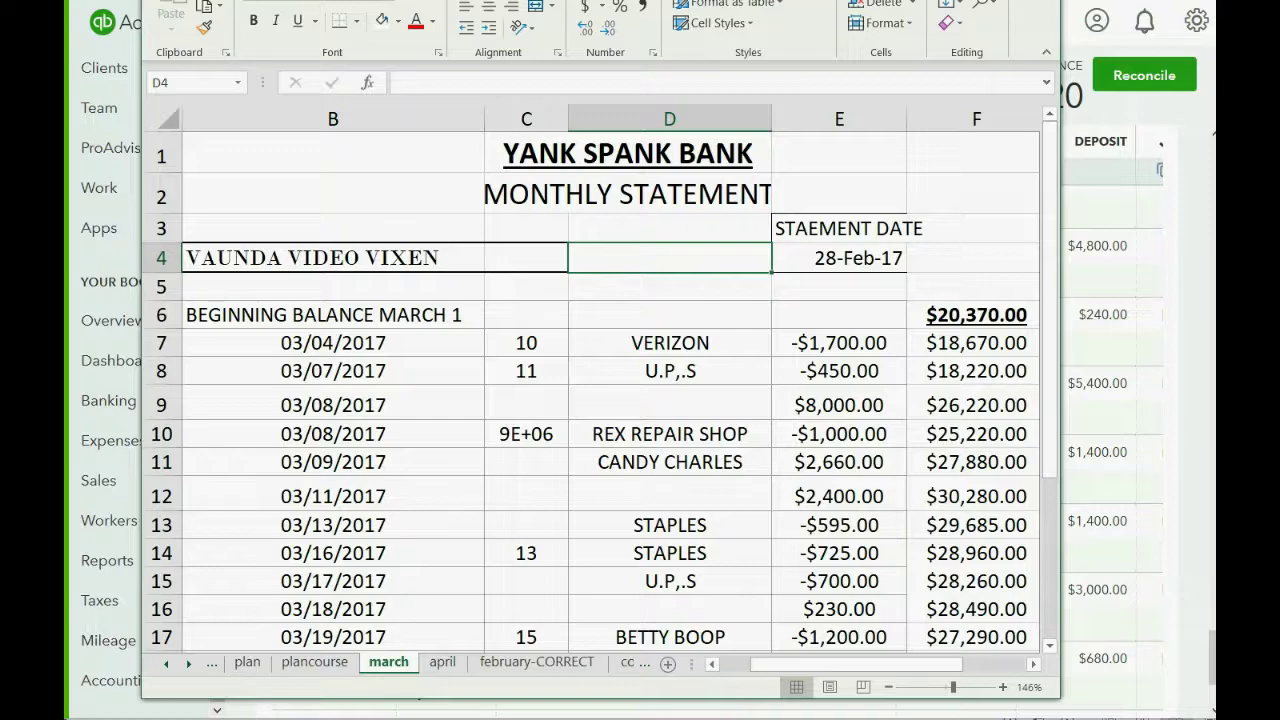
key(alt+Tab)
- Bring the unreconciled $4,800 Sales Receipt No. 4 deposit into view in the register
scroll(663, 509, down, 2)
scroll(665, 509, down, 1)
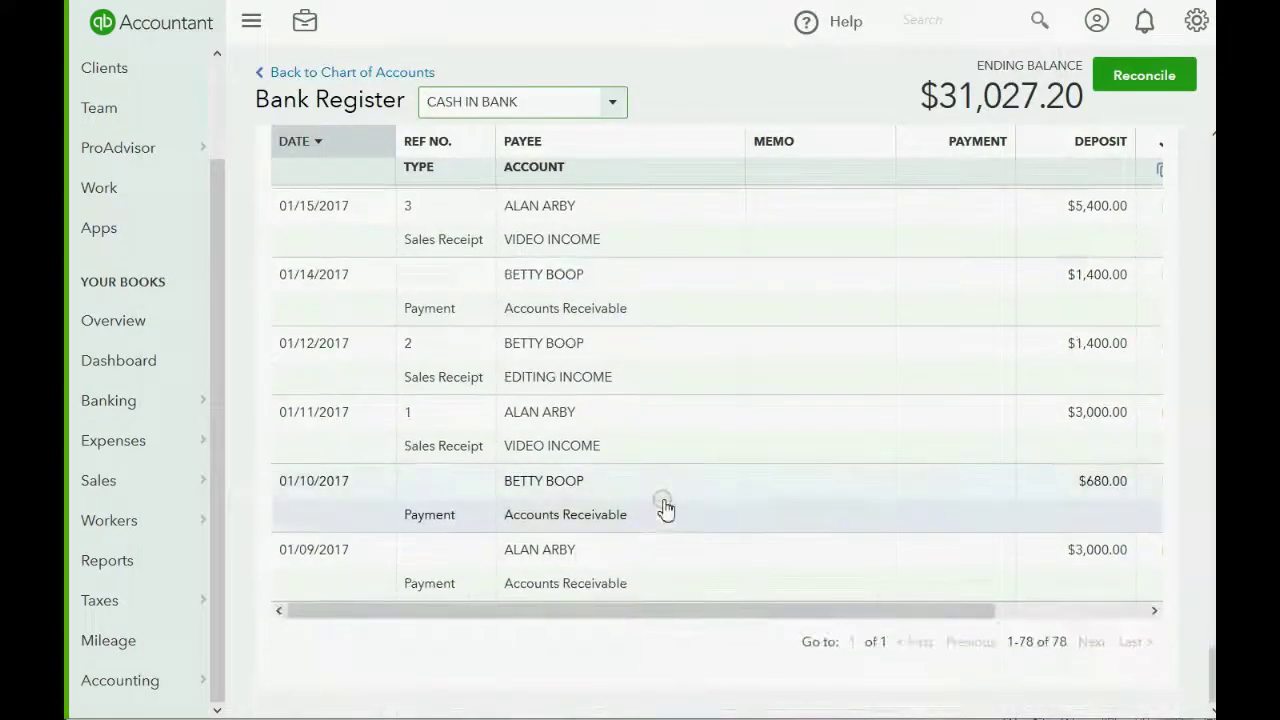
scroll(665, 509, up, 1)
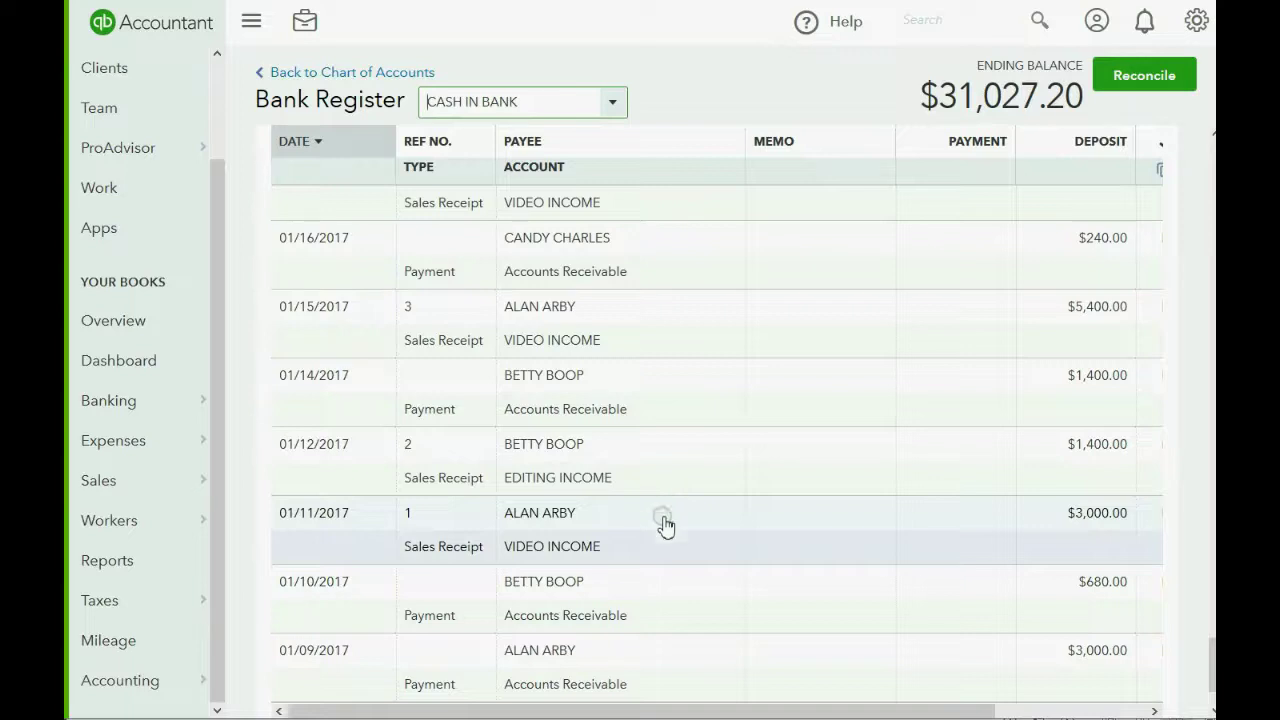
drag(695, 712, 751, 714)
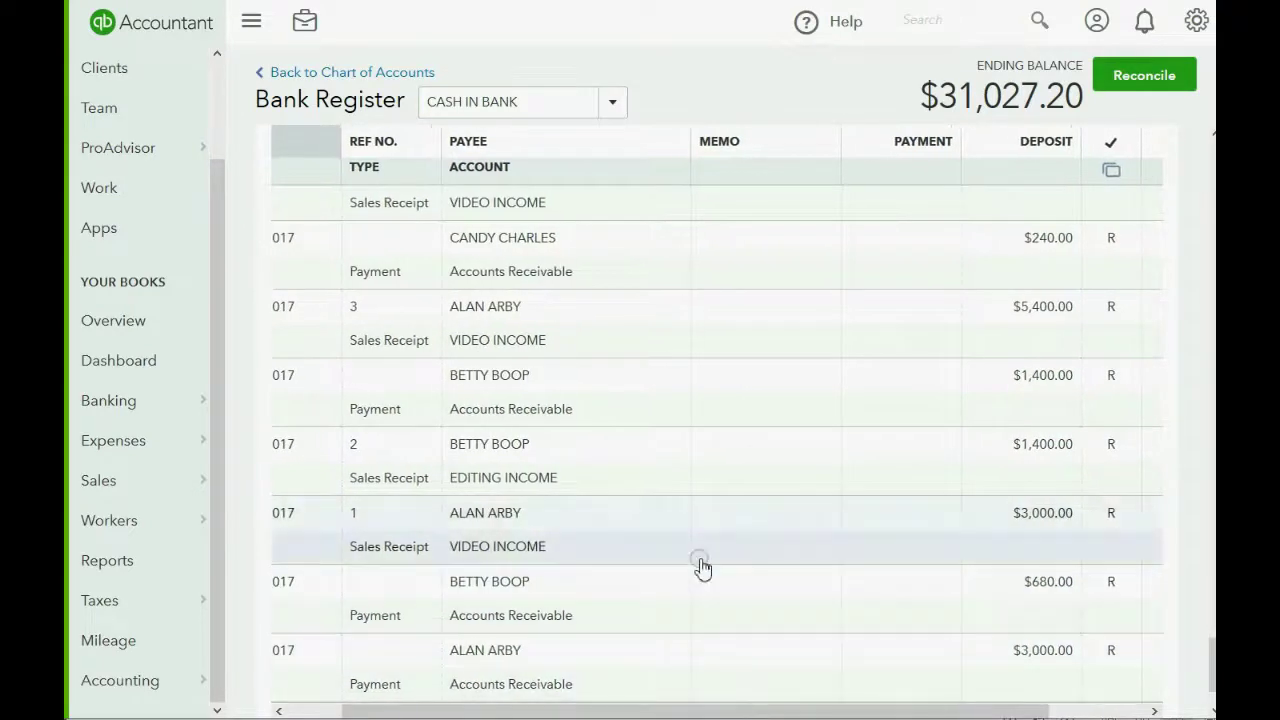
scroll(700, 569, up, 1)
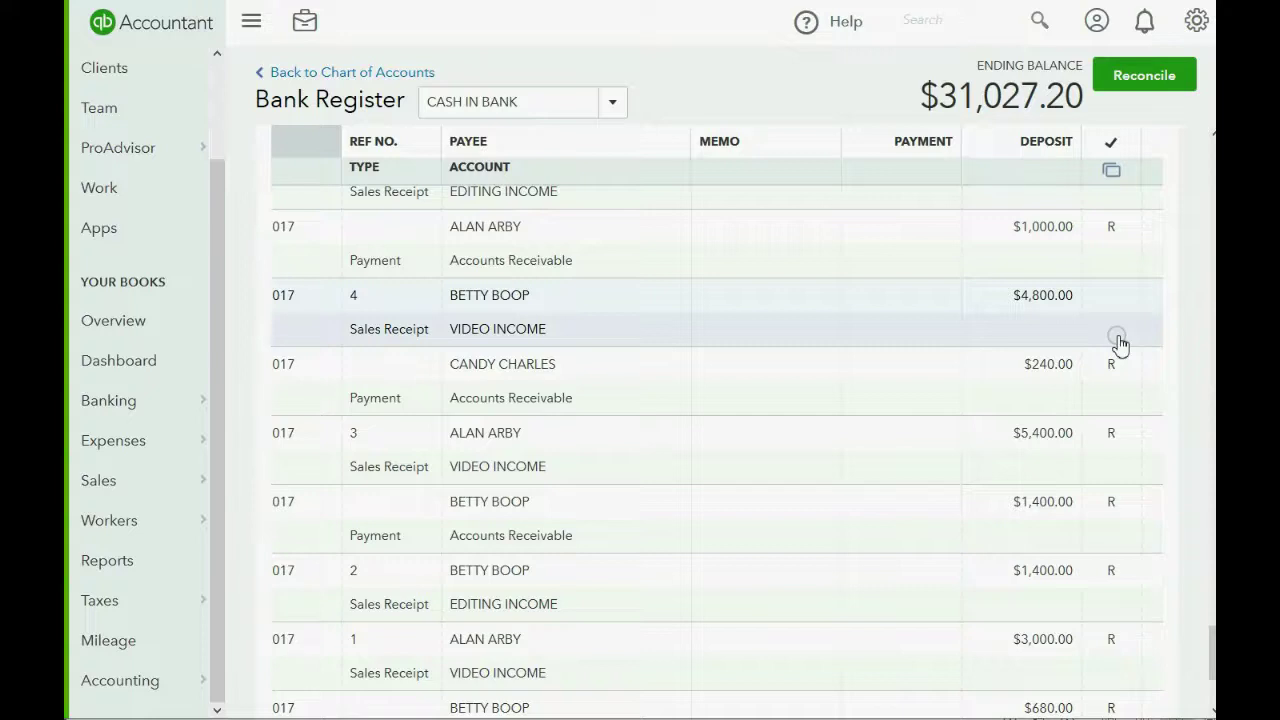
- Inspect Sales Receipt #4 behind the $4,800 deposit, then return to the register
click(1108, 297)
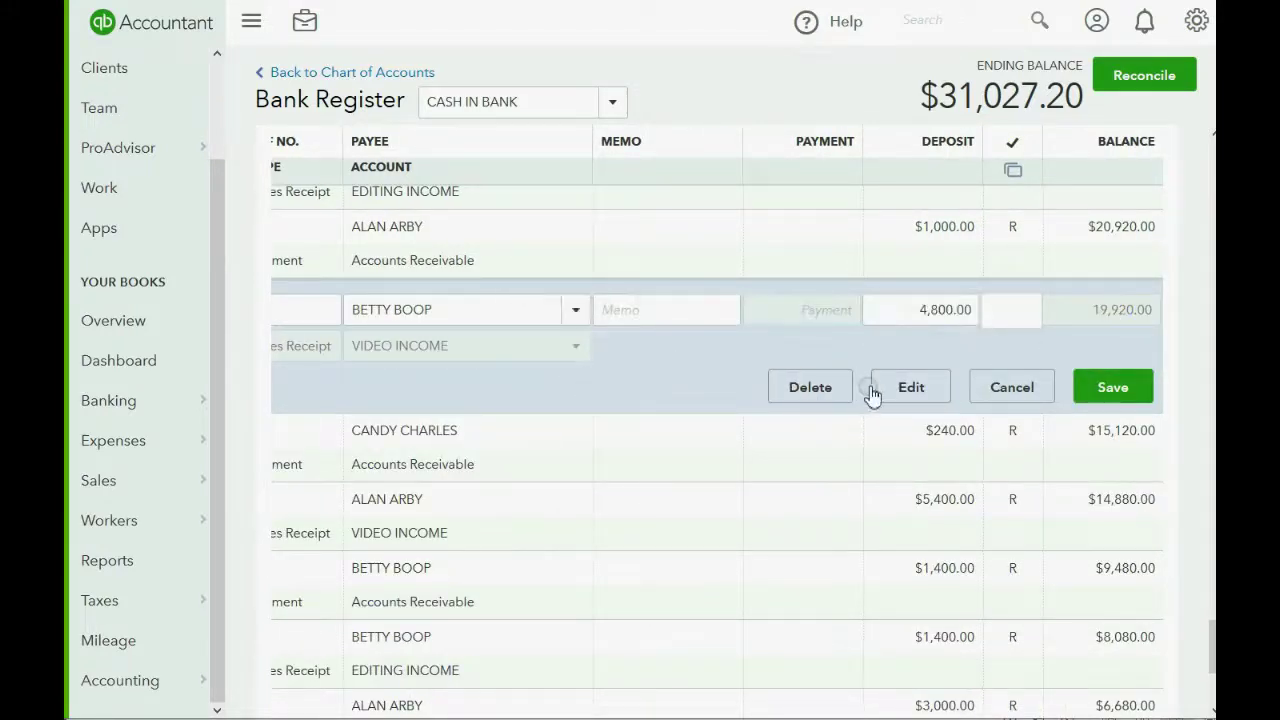
click(914, 398)
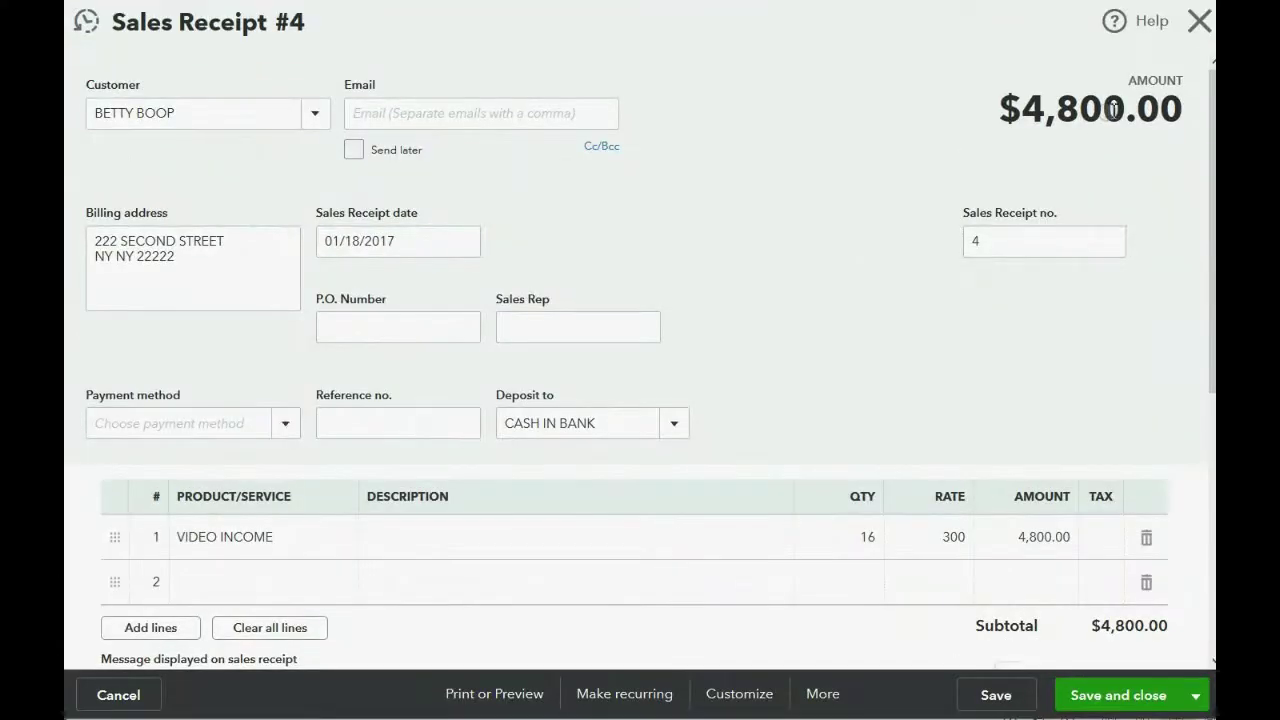
click(1198, 21)
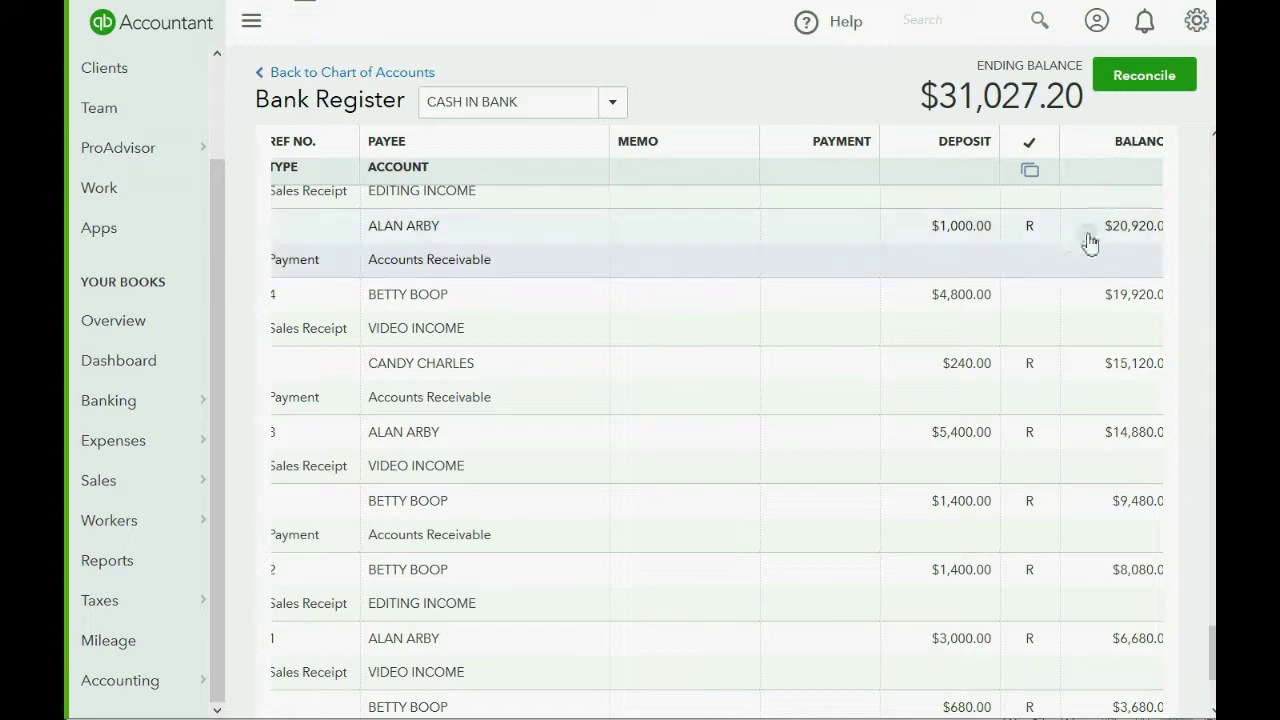
- Set the $4,800 deposit's status to R (reconciled) and save, confirming the warning
click(1020, 300)
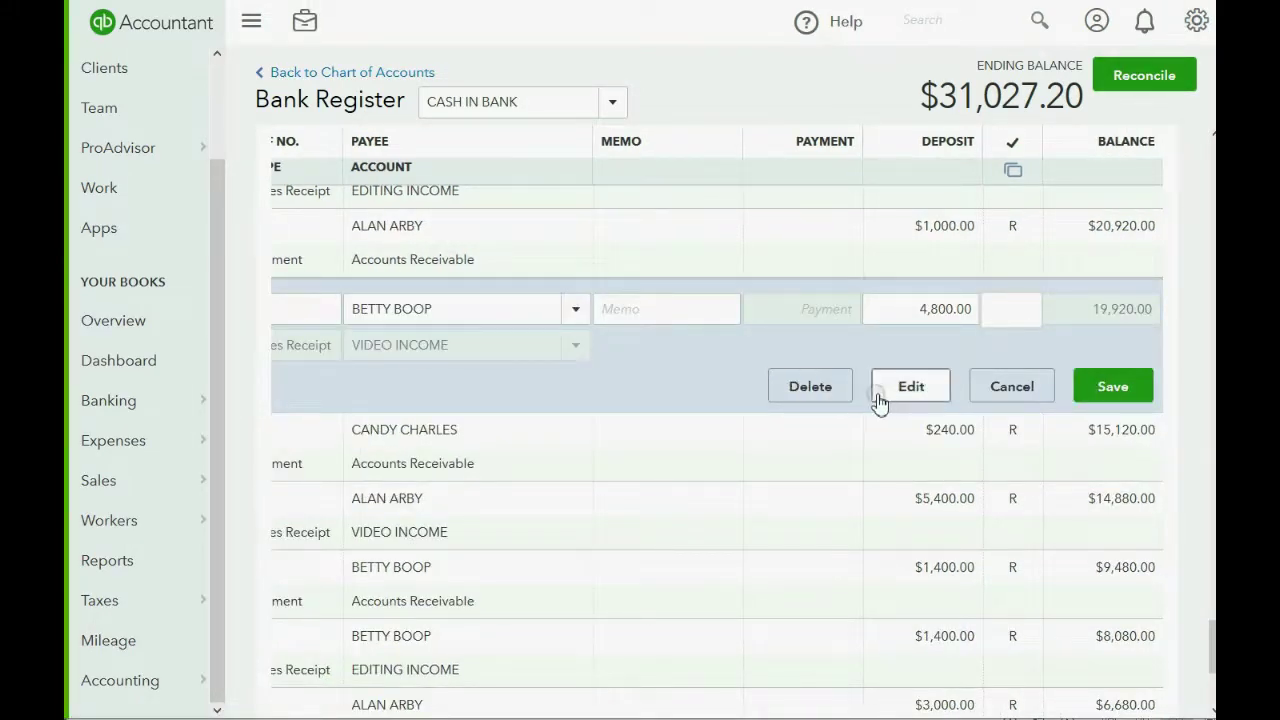
click(1009, 318)
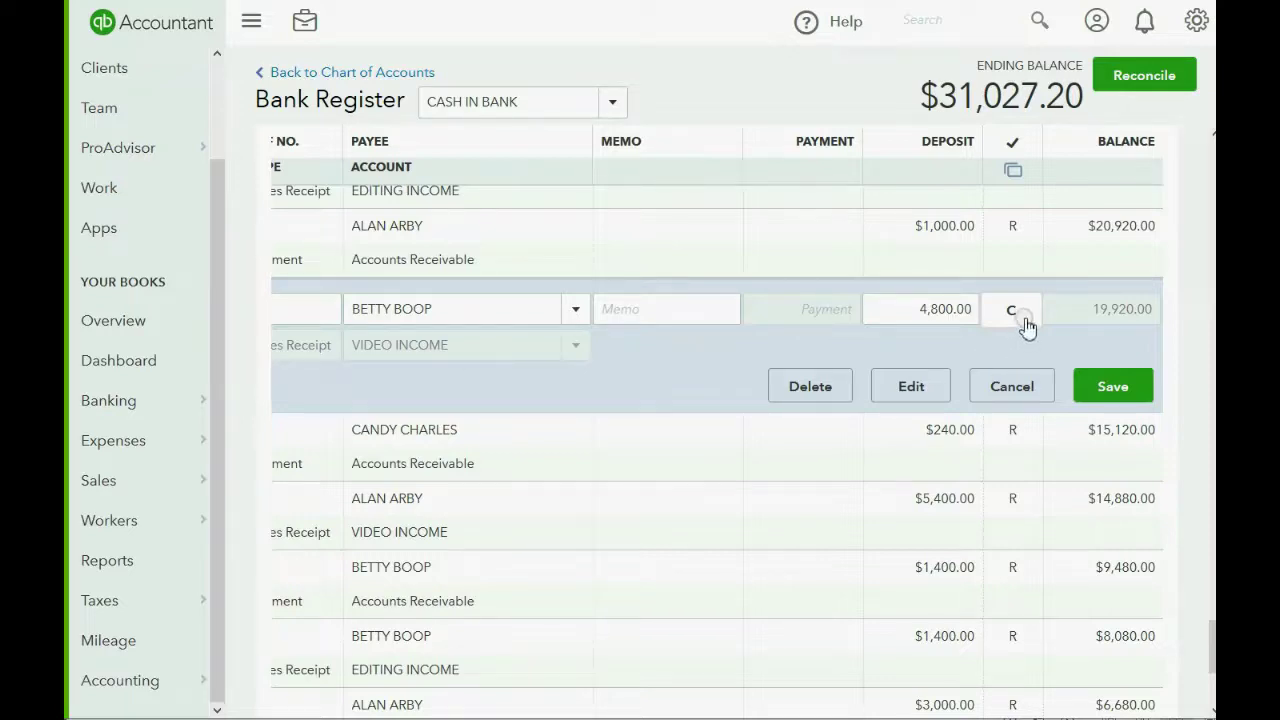
click(1014, 314)
click(1101, 386)
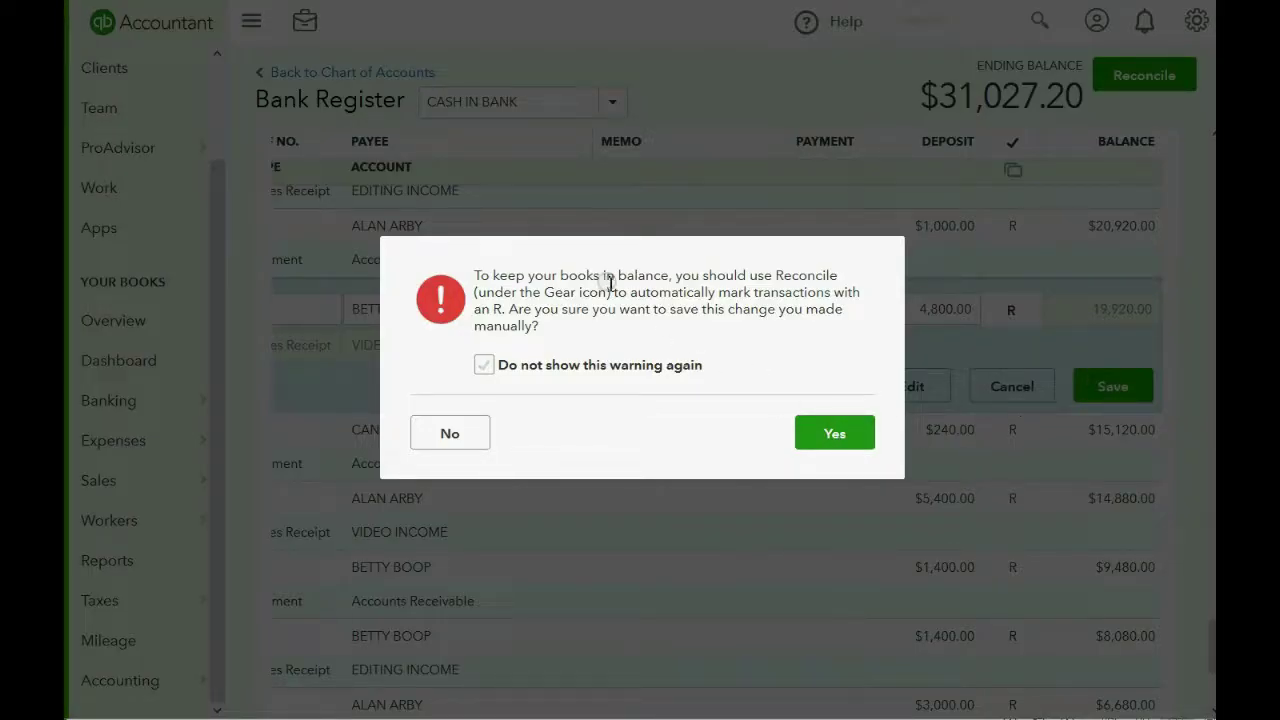
click(829, 434)
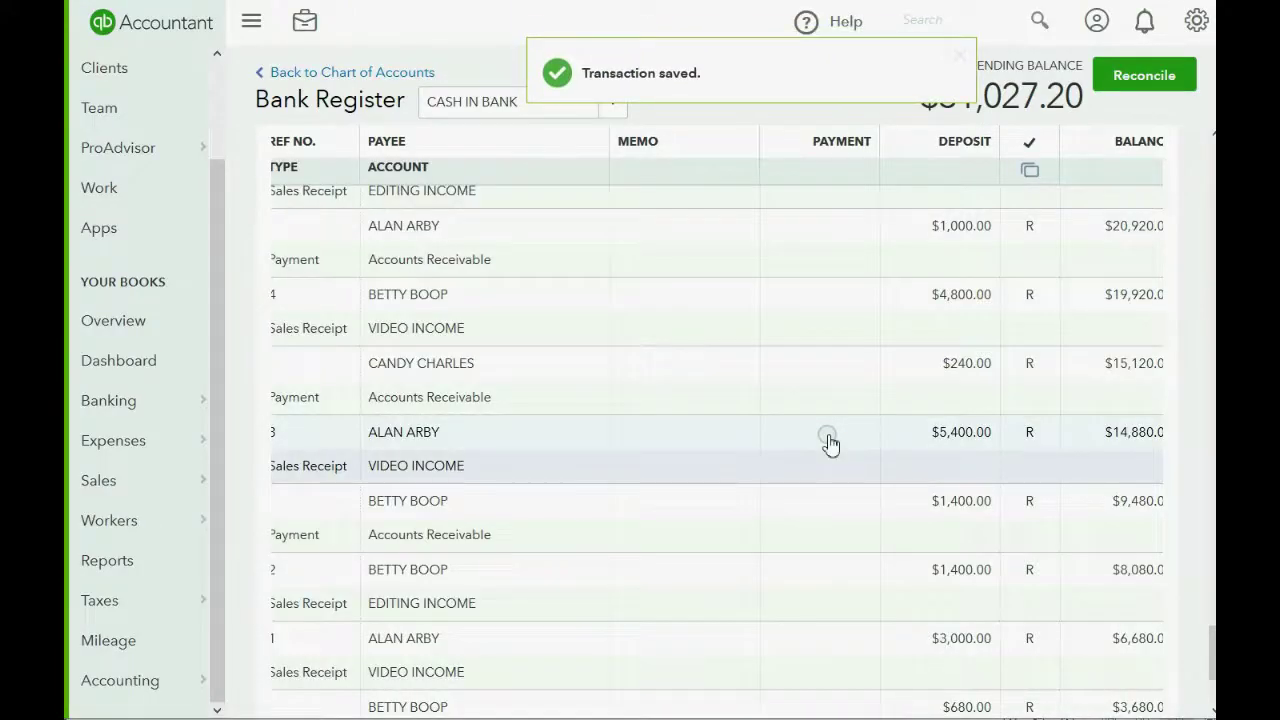
click(1196, 20)
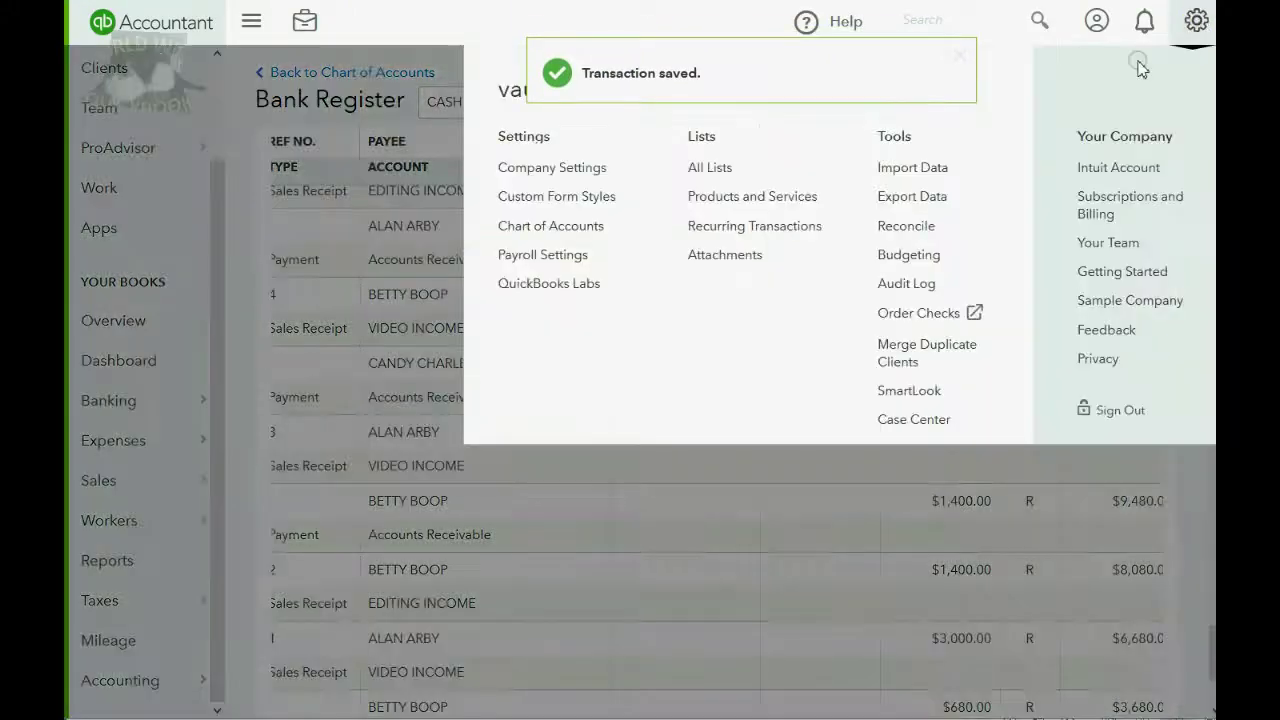
- Open the discrepancy report for the remaining $500.00 beginning-balance difference
click(918, 227)
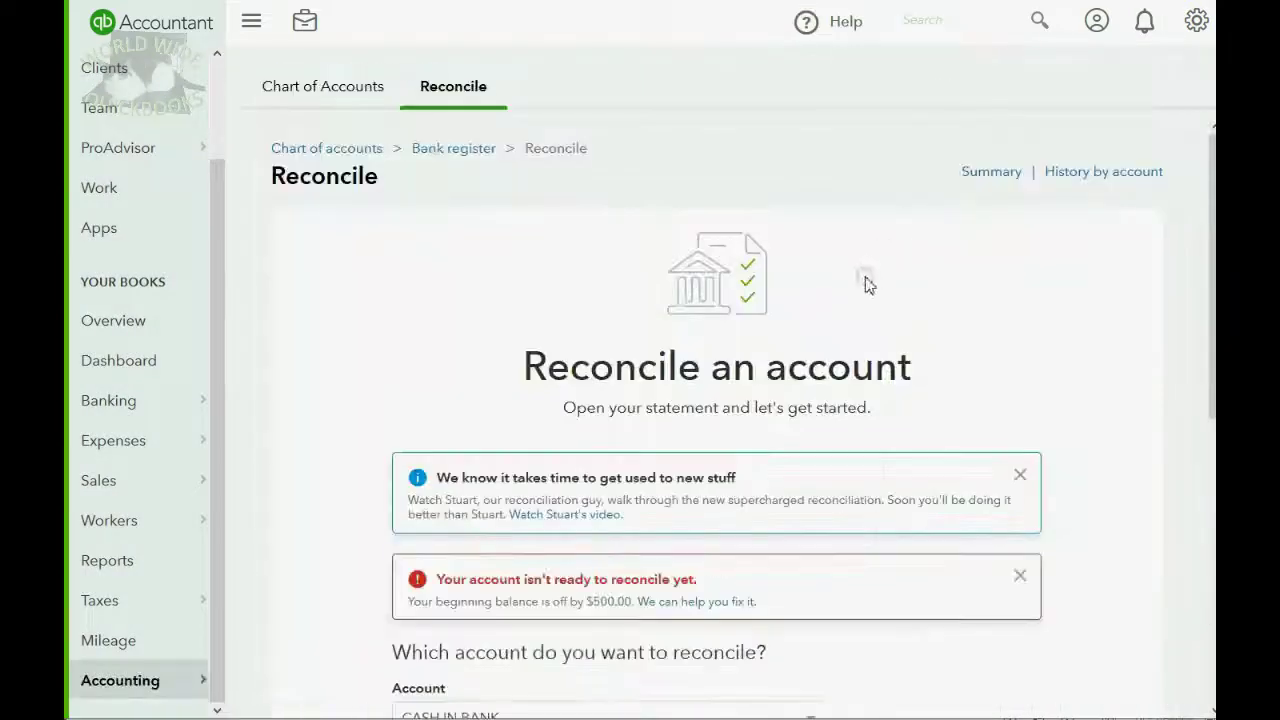
scroll(828, 335, down, 3)
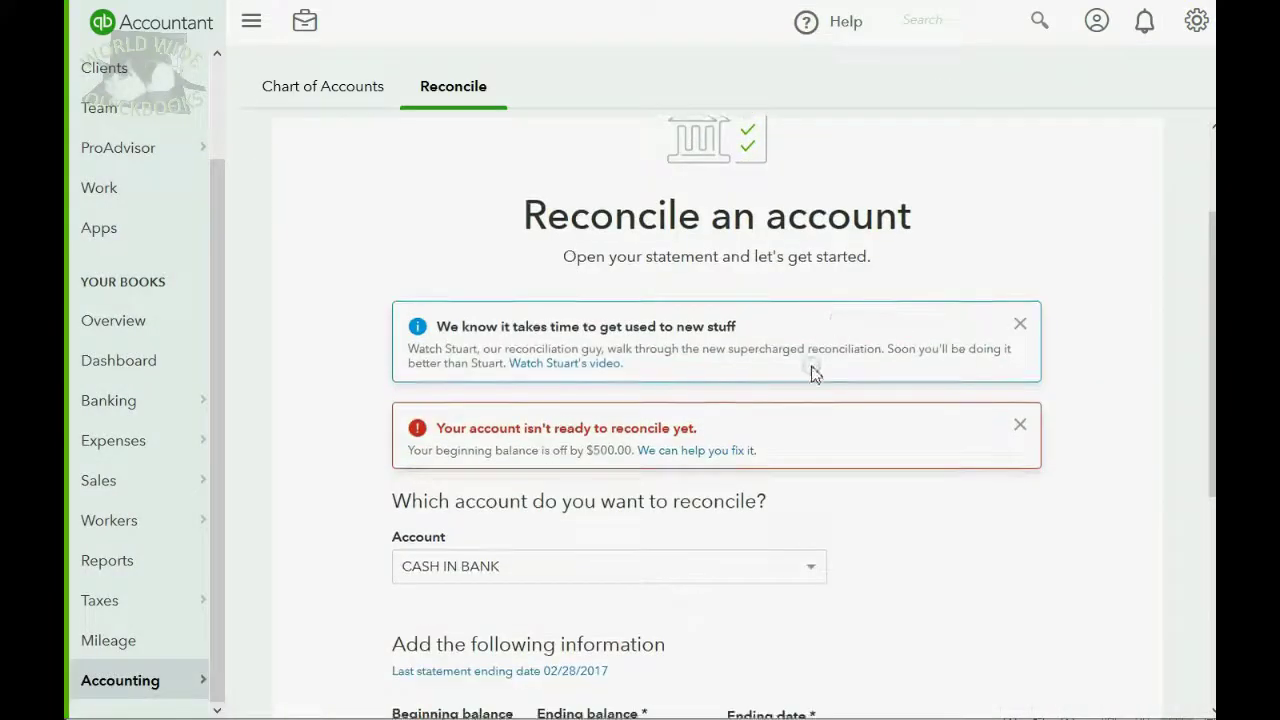
click(728, 452)
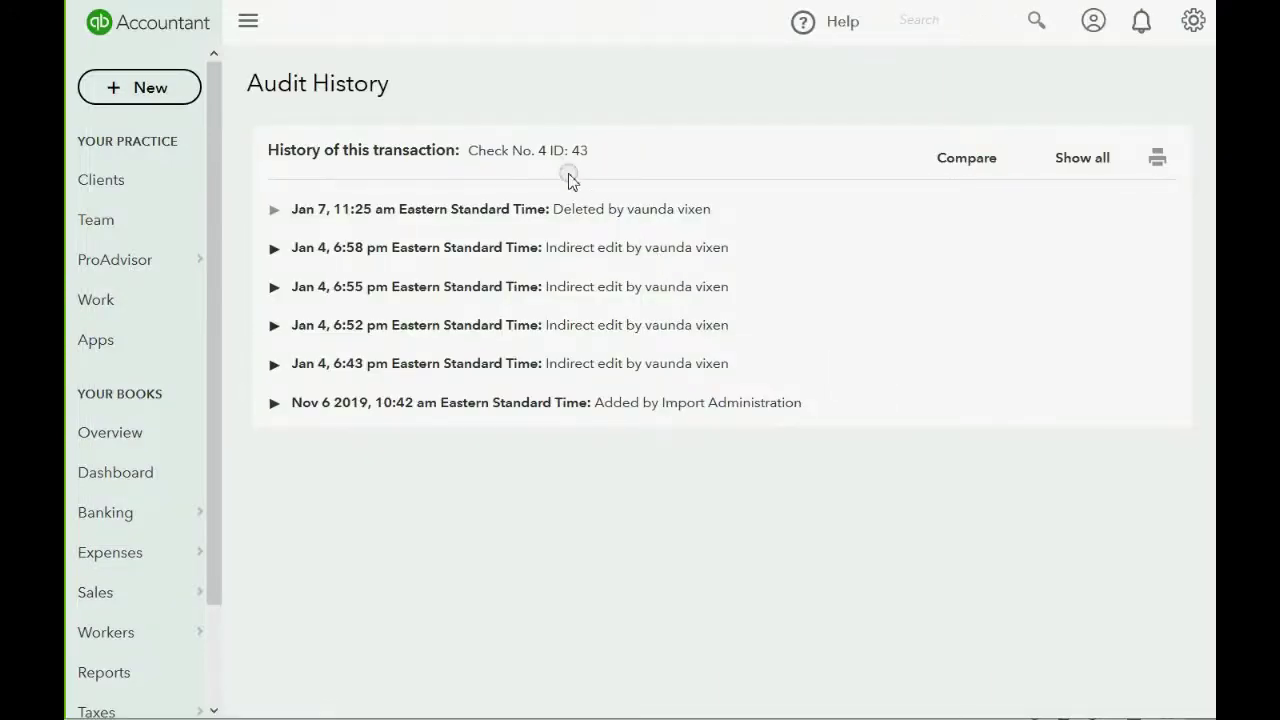
- Expand every entry in check No. 4's audit history with Show all
mouse_move(492, 151)
mouse_down()
mouse_move(600, 163)
mouse_move(535, 167)
mouse_up()
click(535, 167)
click(1096, 162)
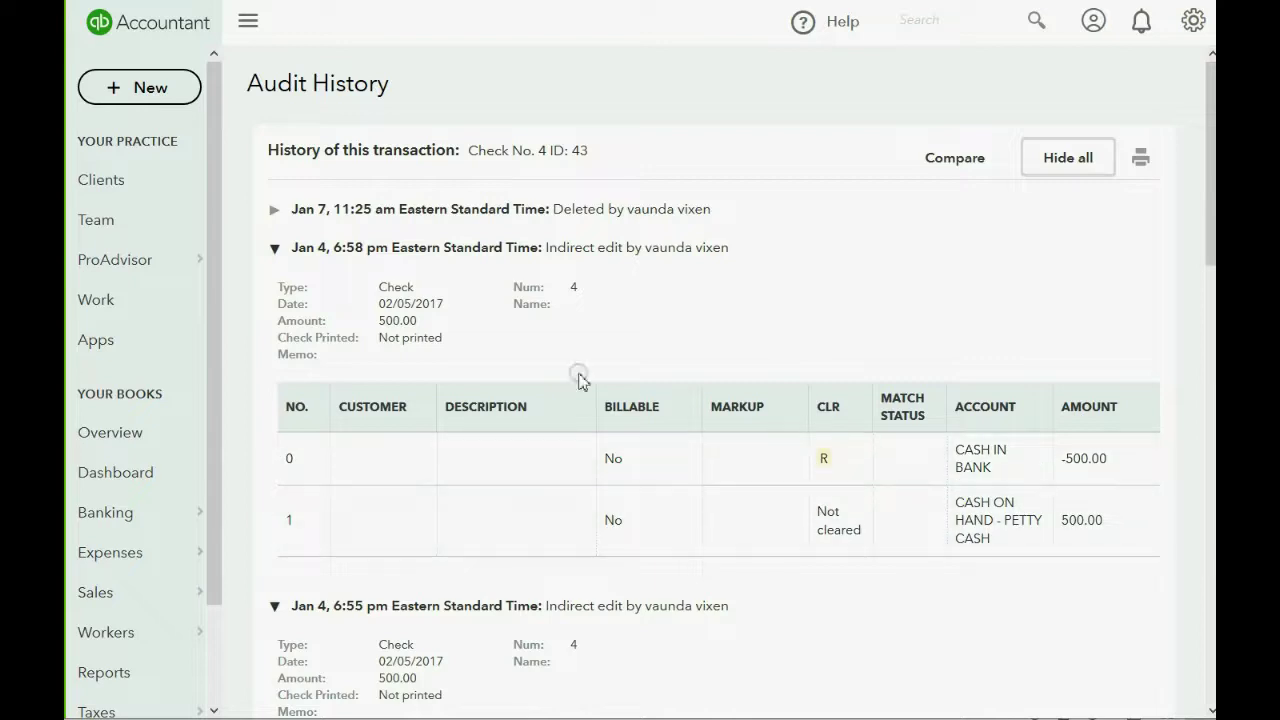
- Review the check's 02/05/2017 date, $500.00 amount, number 4 and reconciled R status
drag(397, 304, 418, 320)
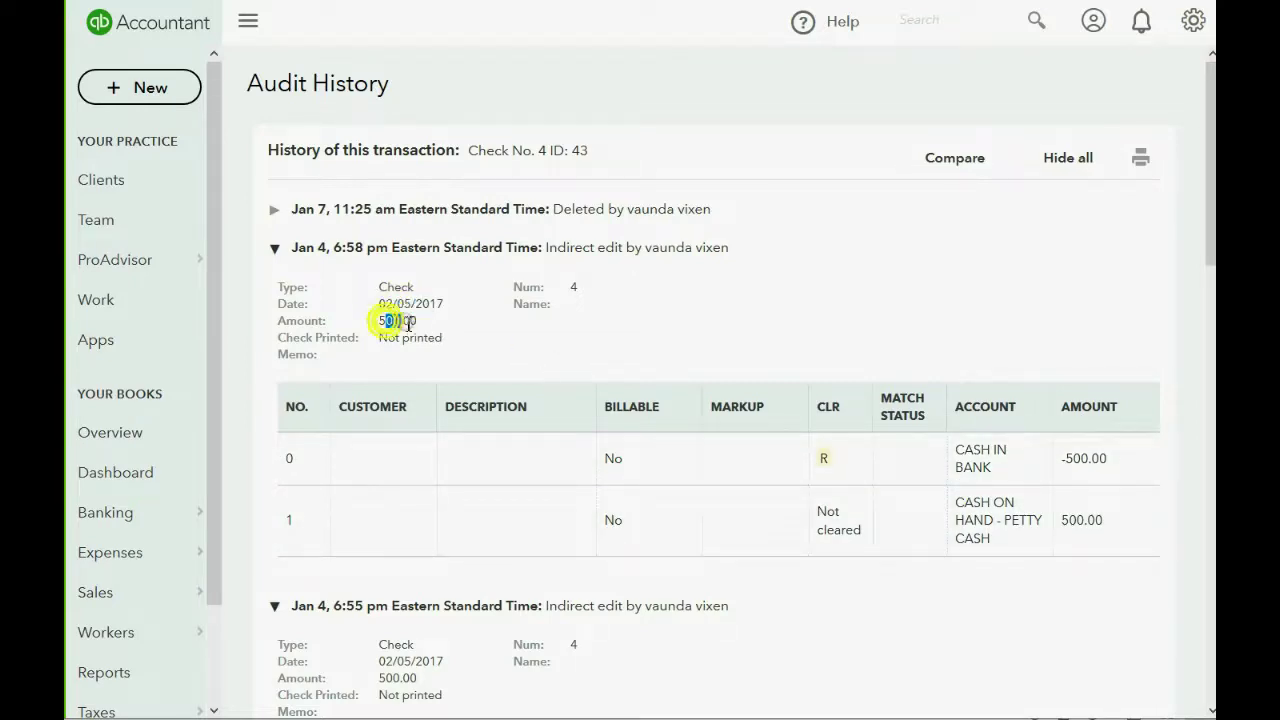
double_click(574, 286)
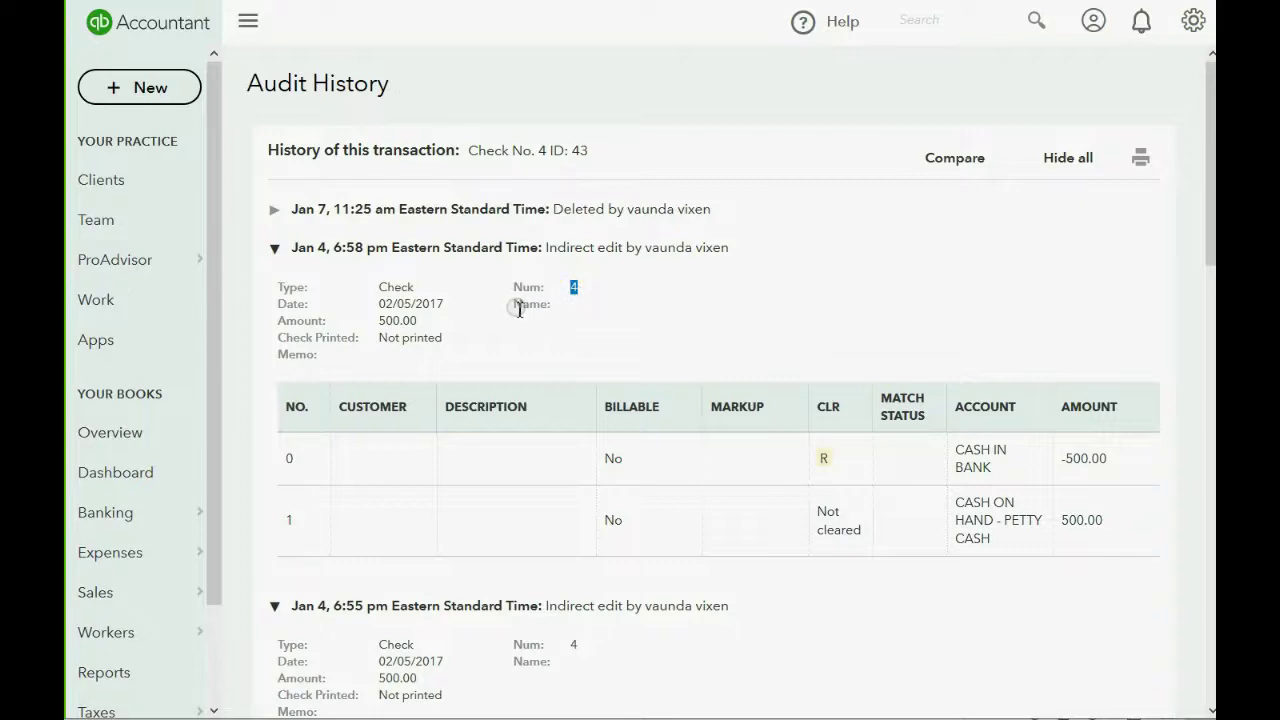
drag(514, 305, 552, 308)
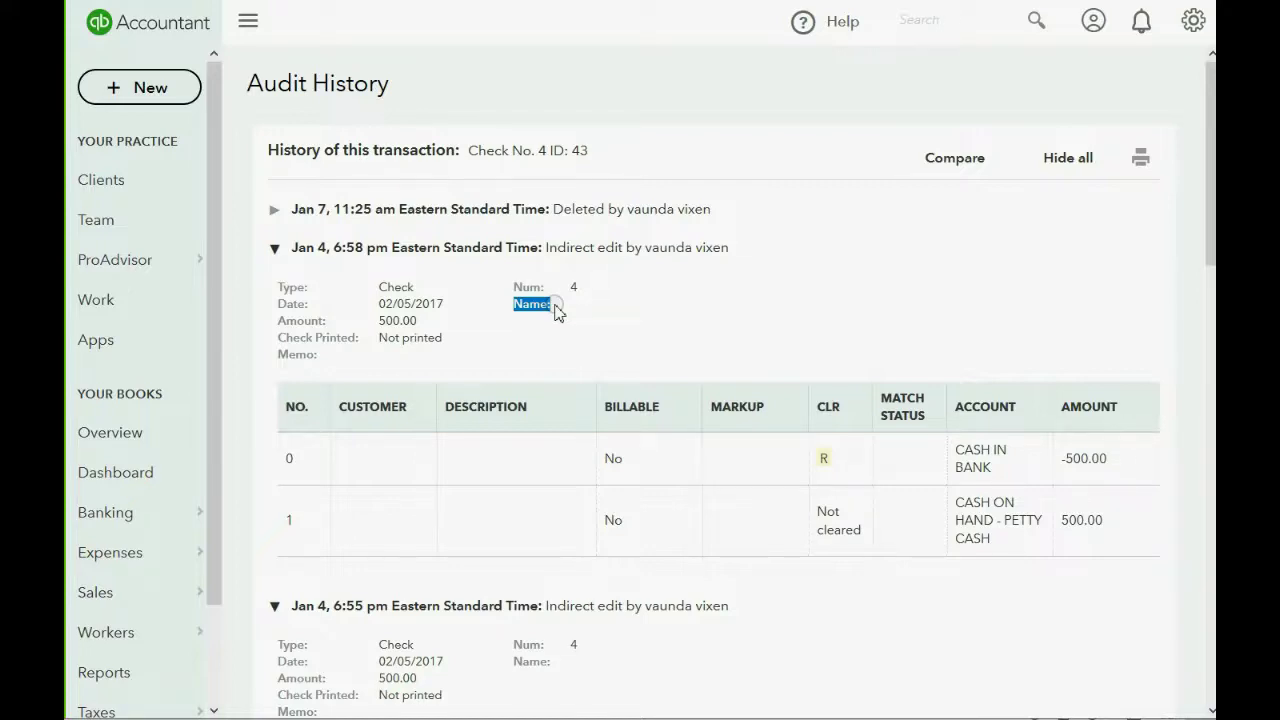
drag(451, 346, 388, 289)
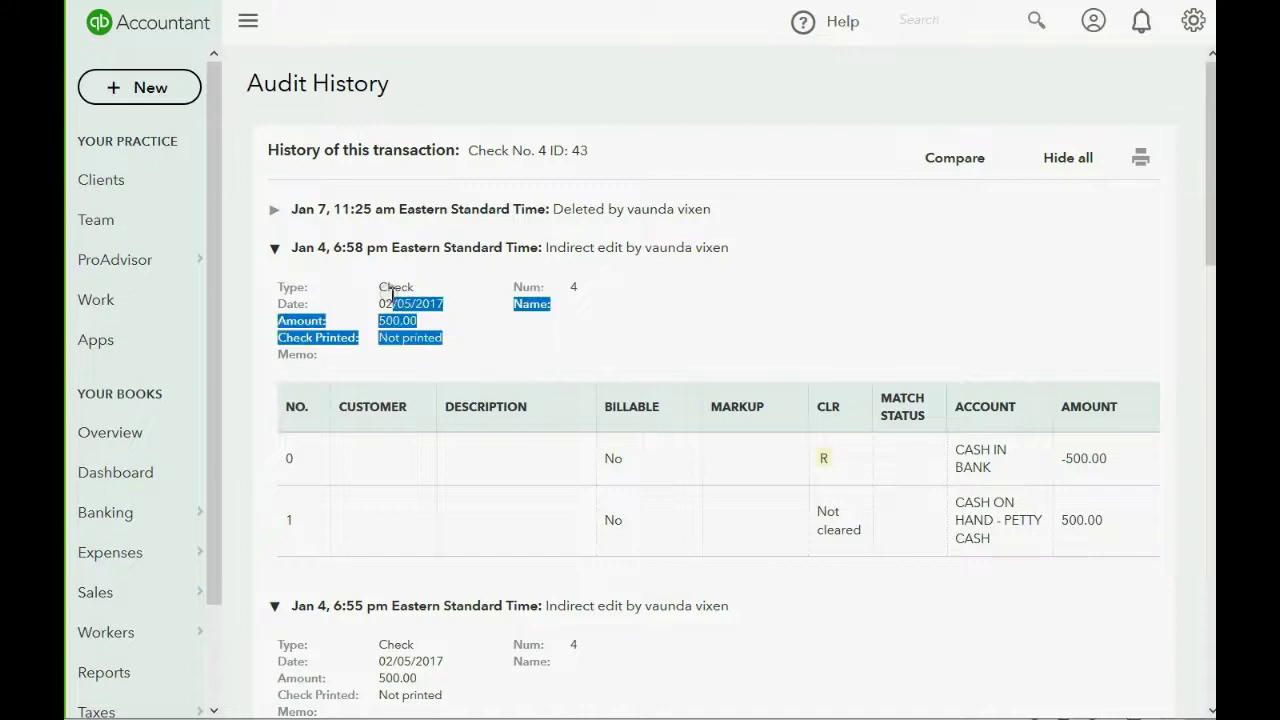
click(483, 314)
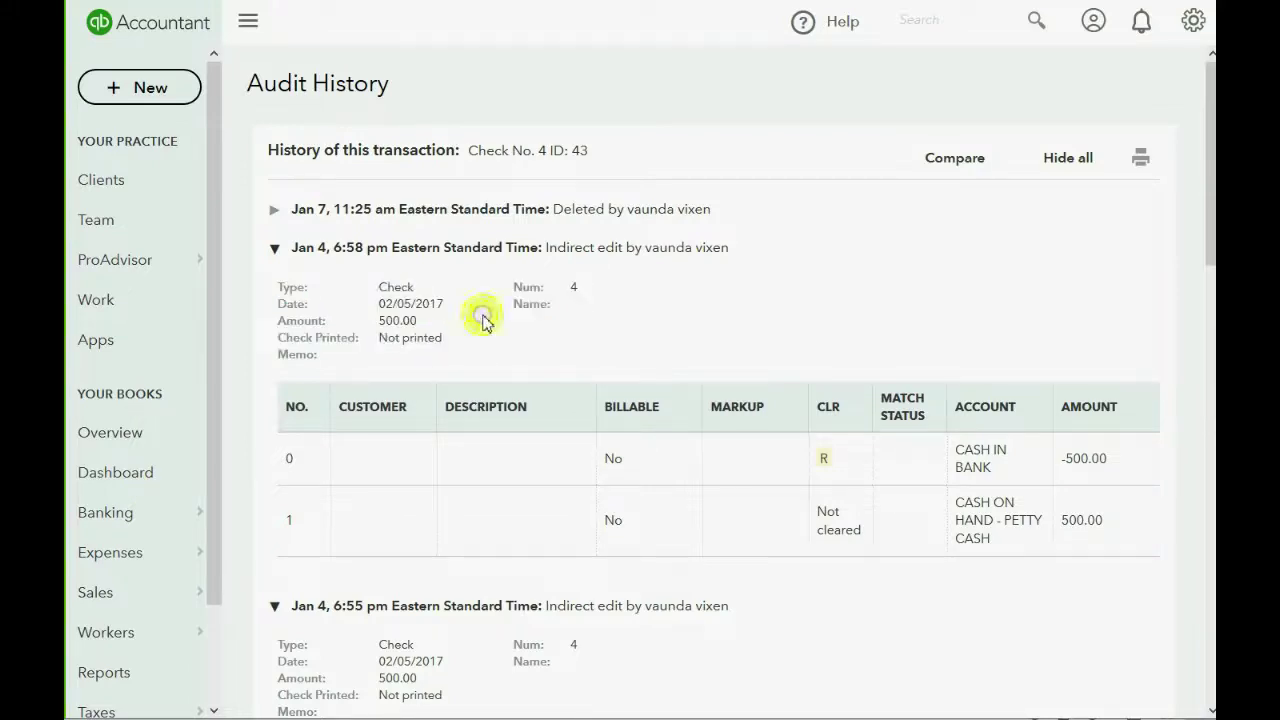
double_click(823, 460)
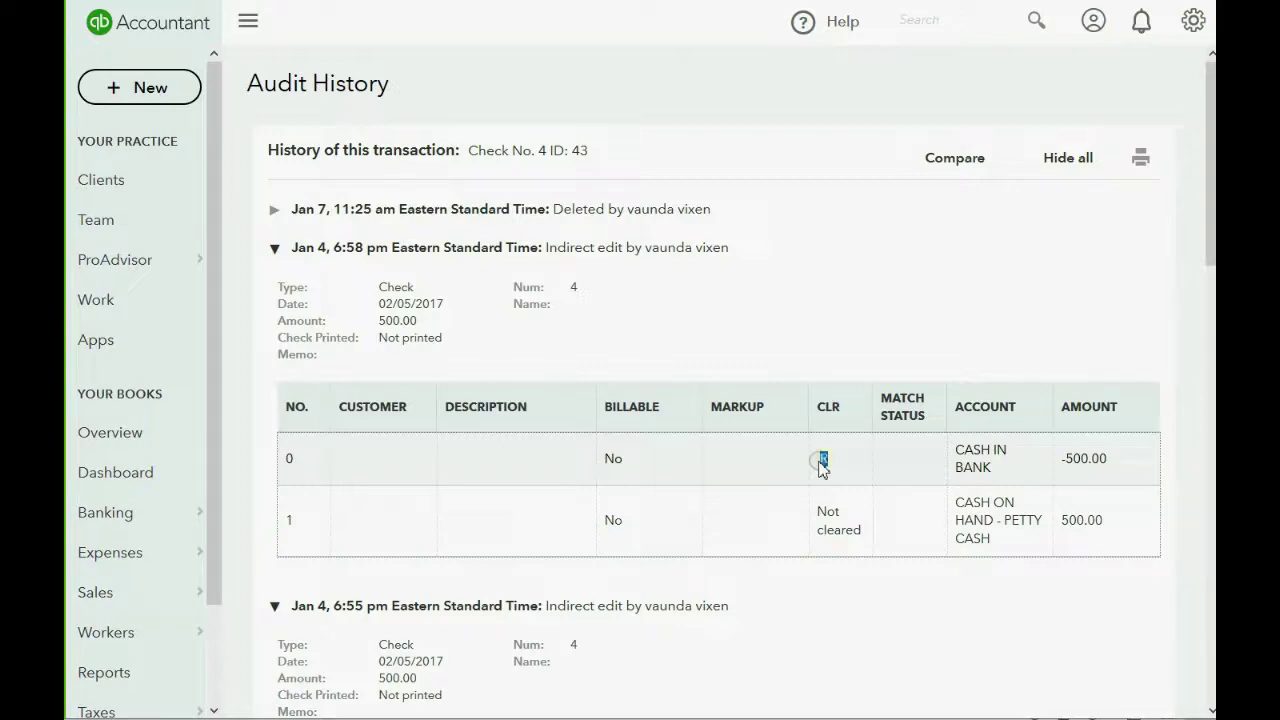
click(752, 450)
- Start a new check with payment date 02/05/2017
click(143, 90)
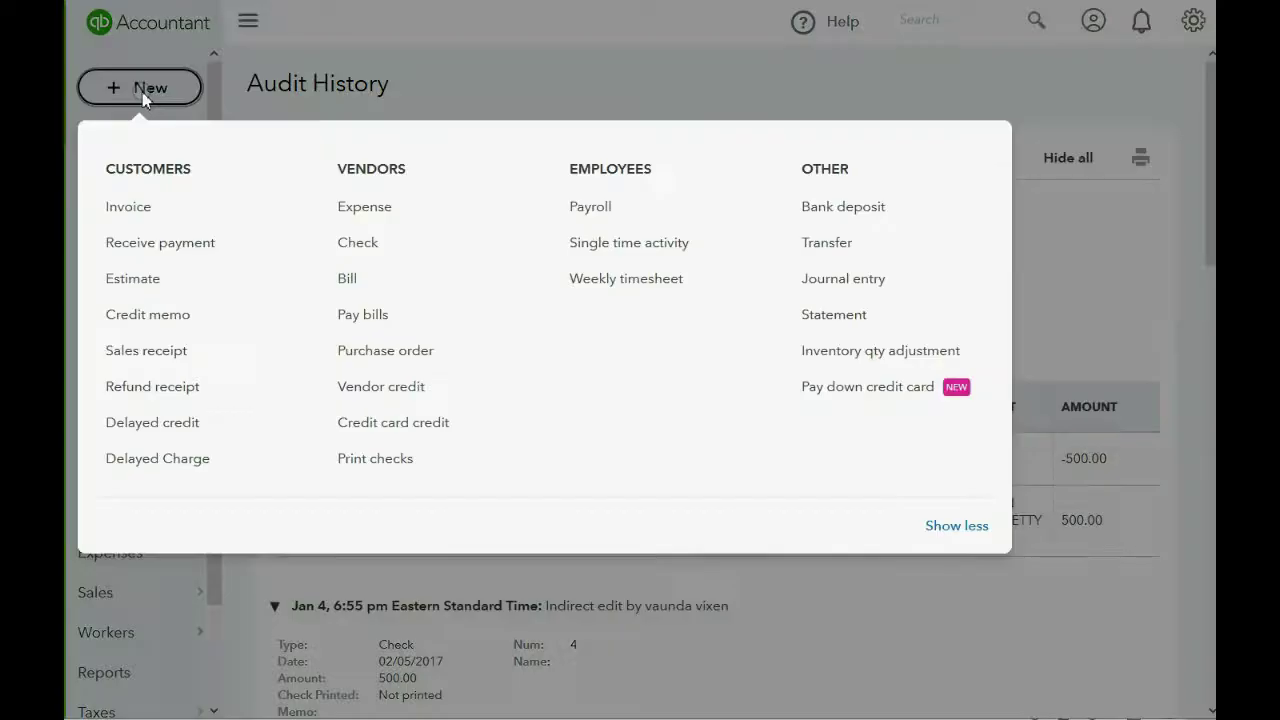
click(364, 247)
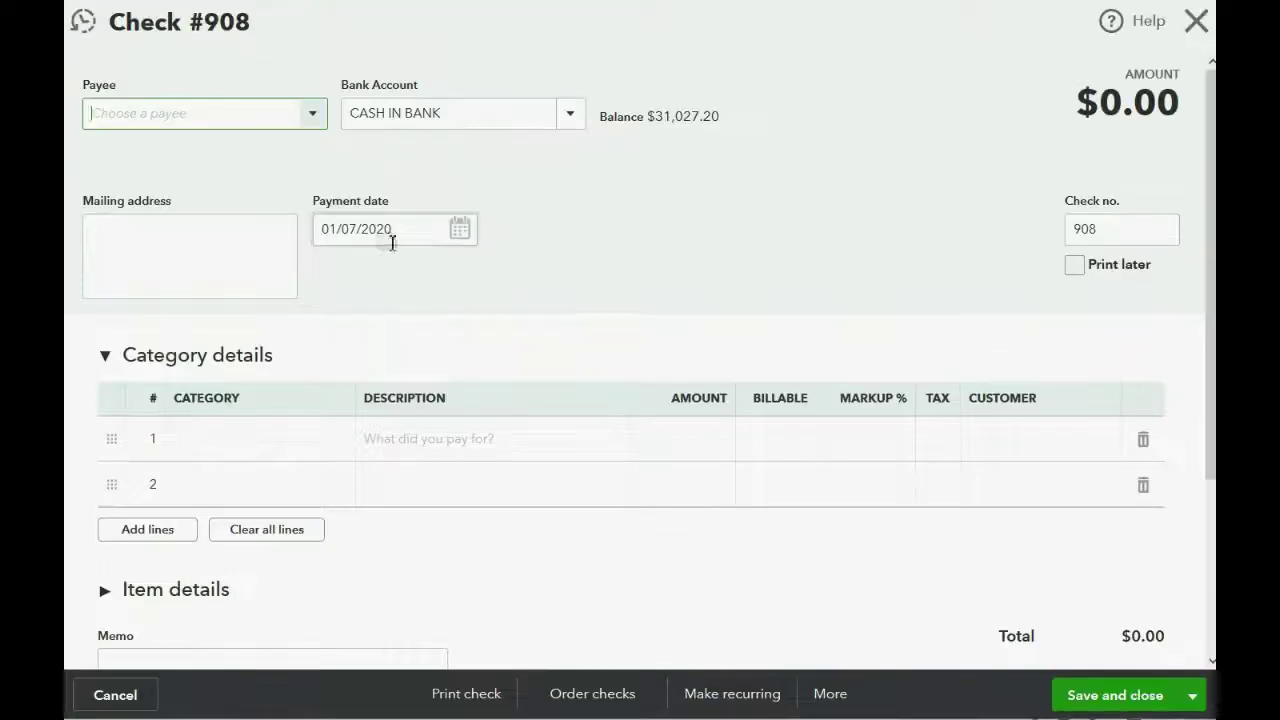
click(457, 232)
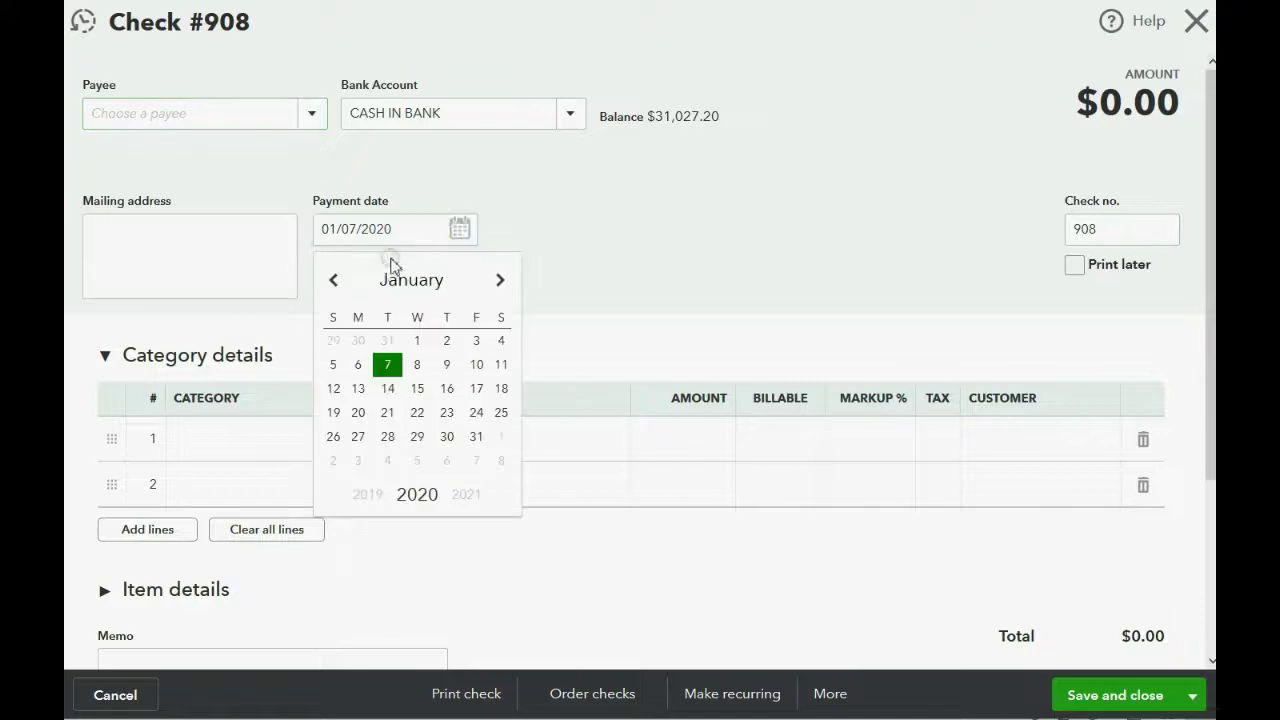
click(498, 281)
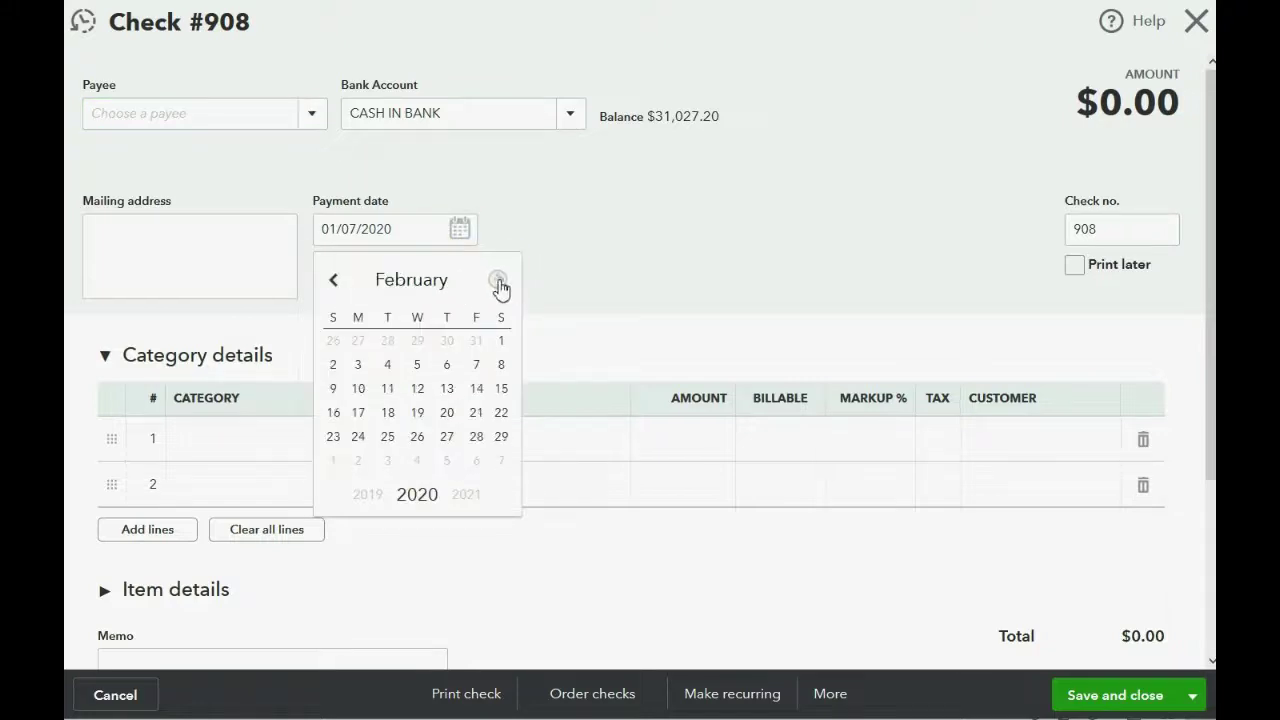
click(417, 366)
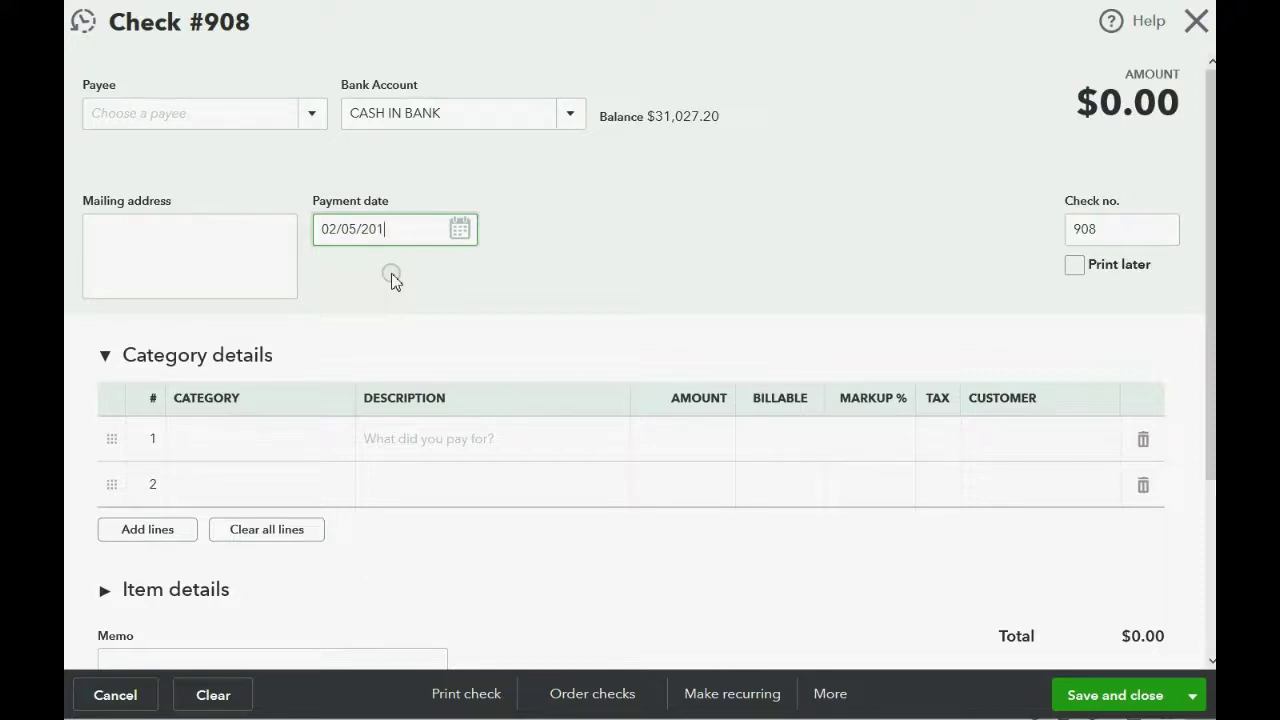
key(Tab)
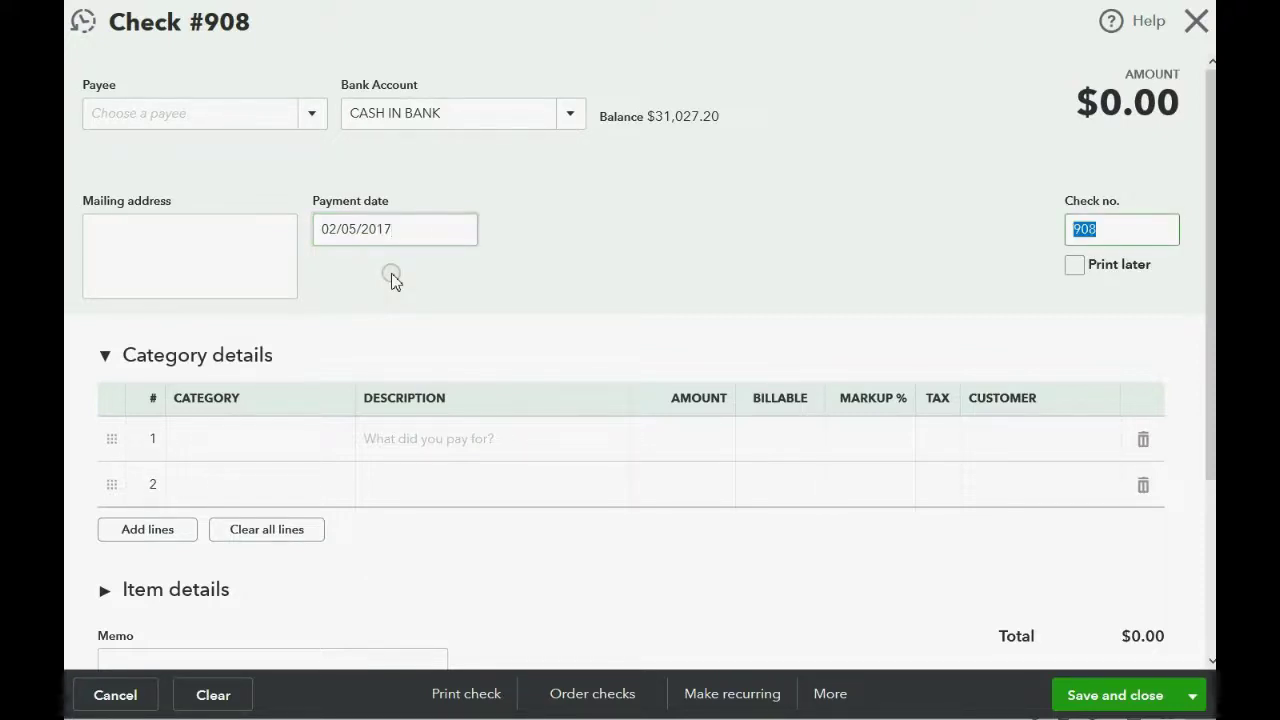
- Set line 1's category to CASH ON HAND - PETTY CASH
click(315, 460)
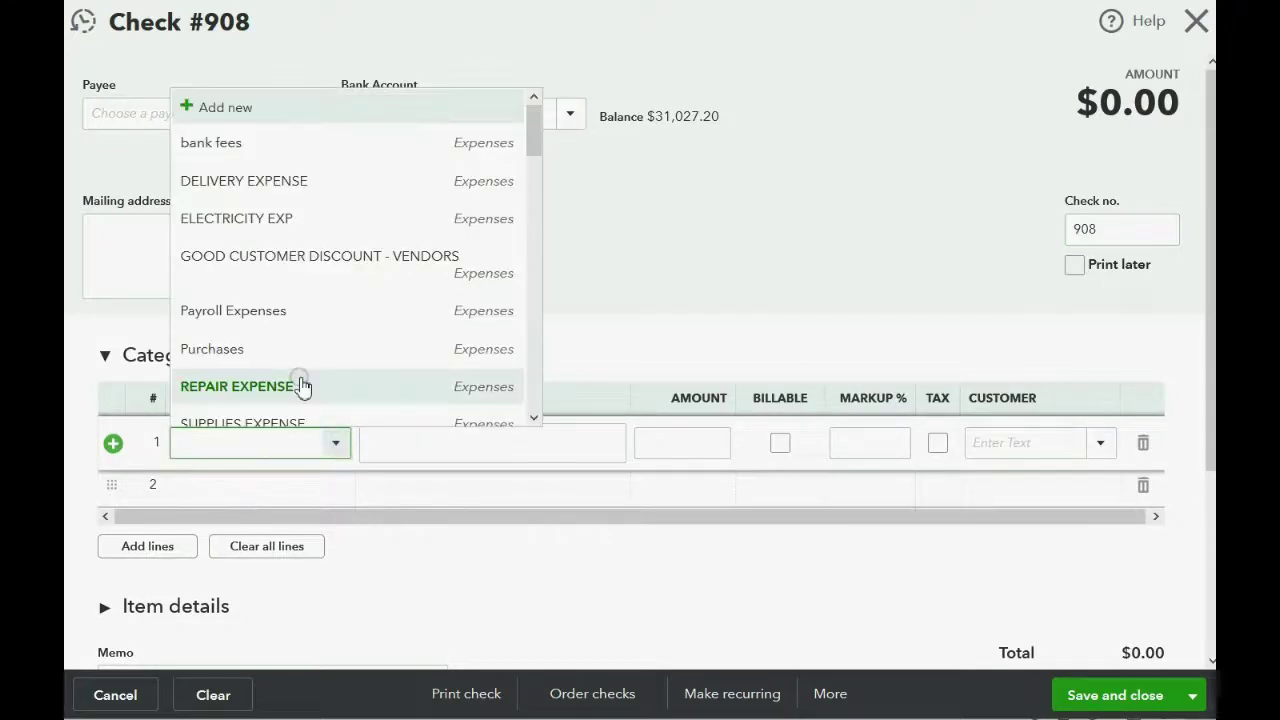
scroll(303, 386, down, 2)
scroll(303, 386, down, 7)
scroll(303, 386, down, 4)
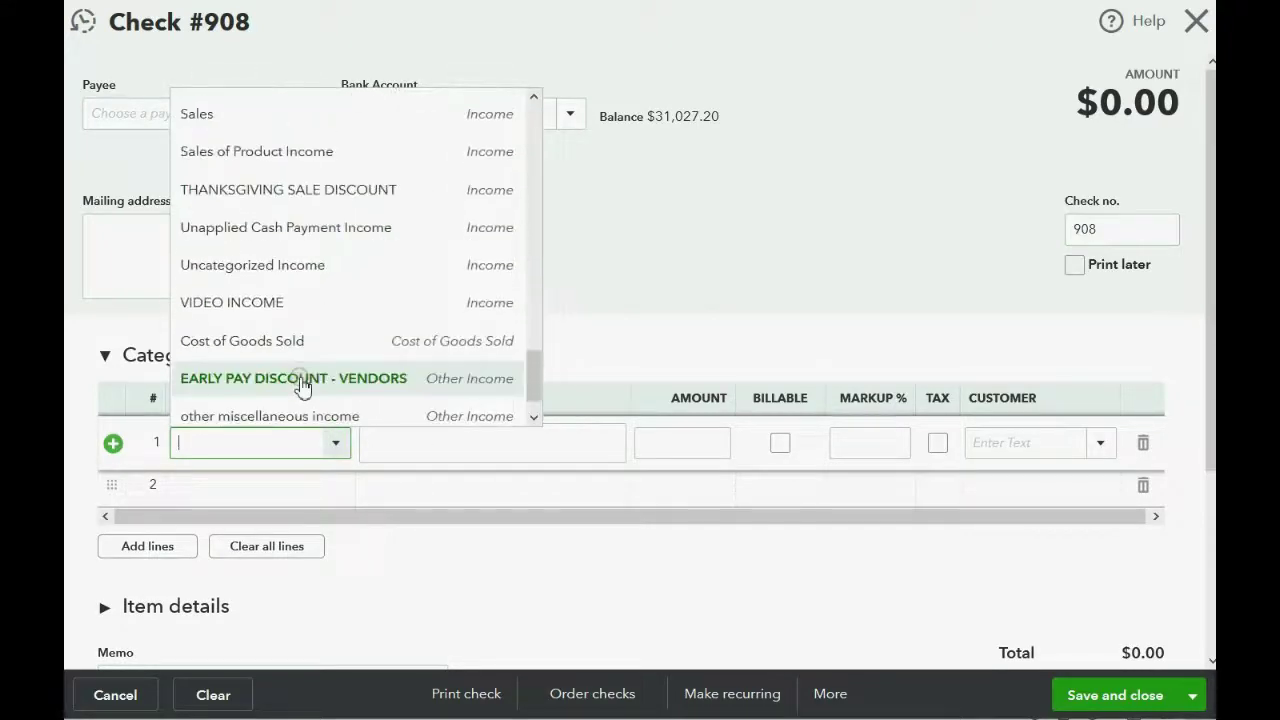
scroll(303, 386, up, 2)
scroll(303, 386, up, 8)
scroll(303, 386, up, 3)
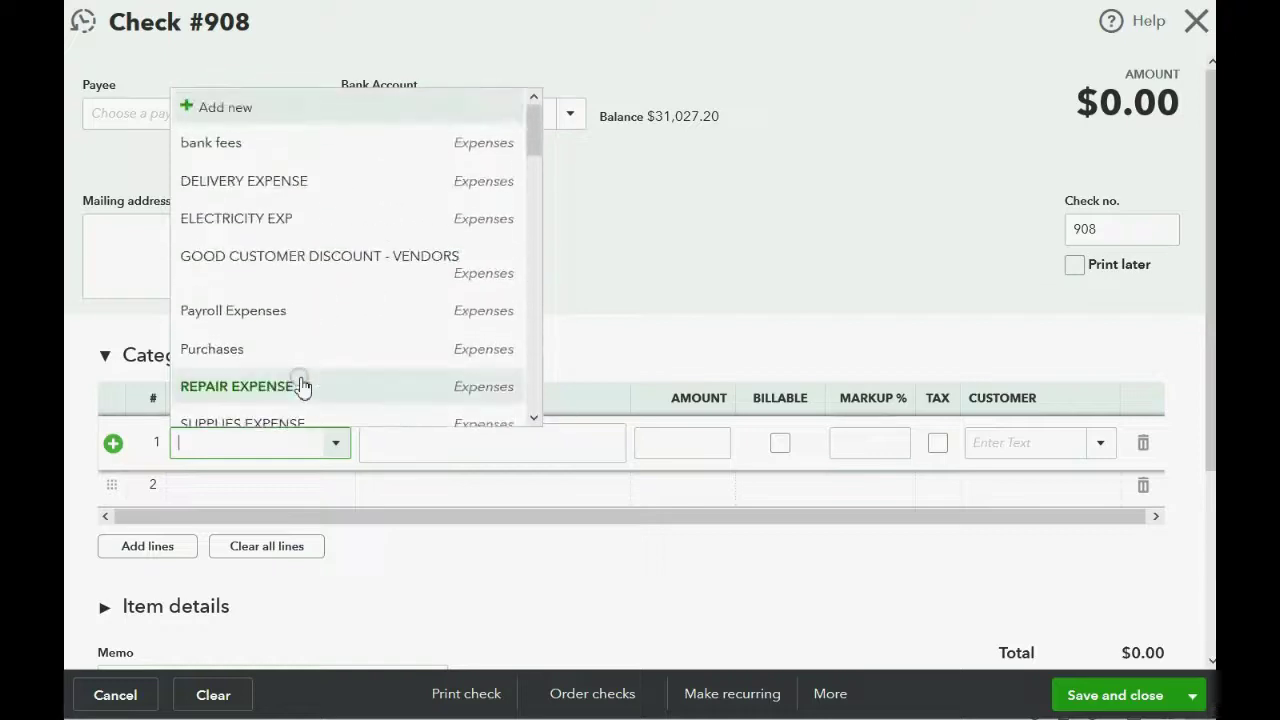
scroll(303, 386, down, 3)
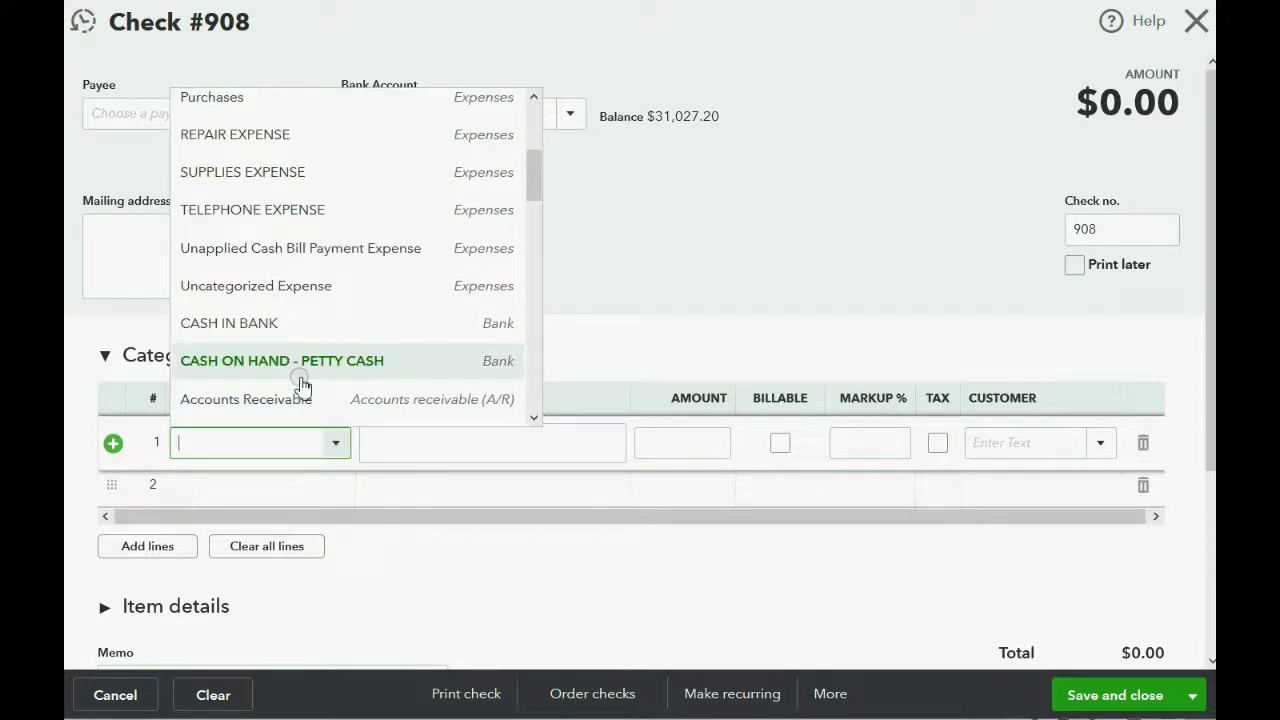
click(291, 364)
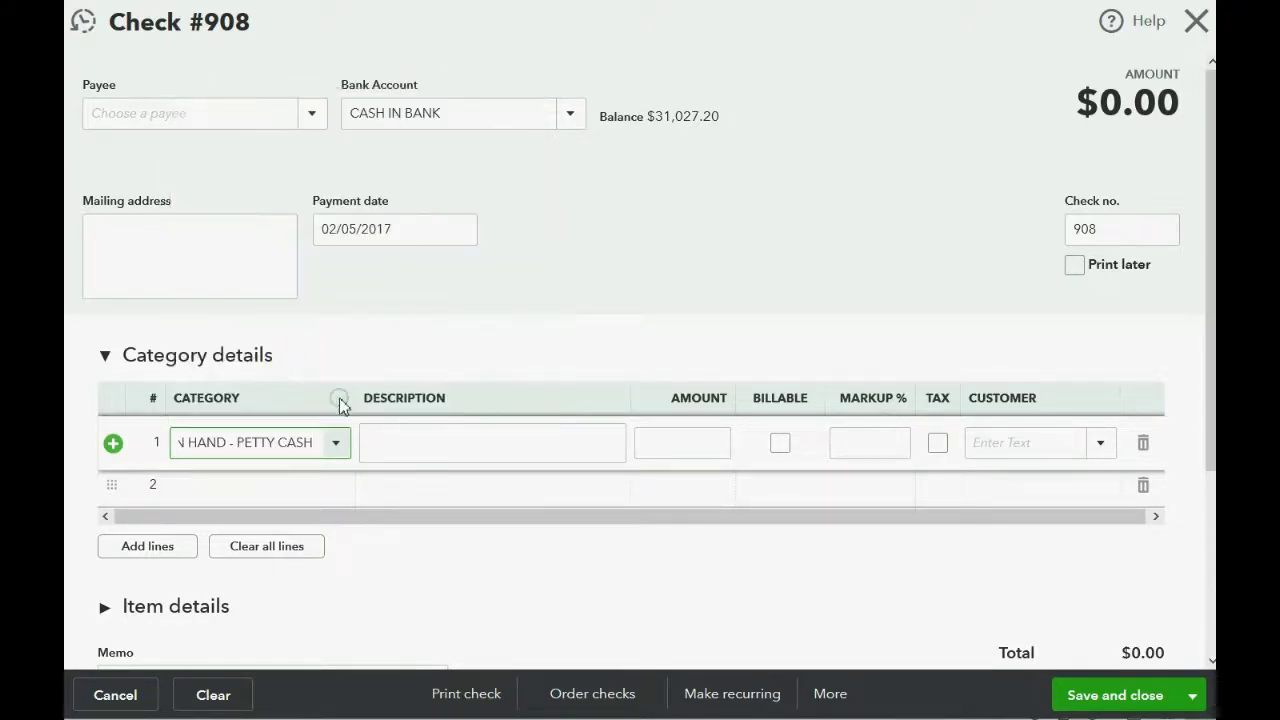
- Enter amount 500, set check no. to 4, and save and close
click(655, 447)
text(500)
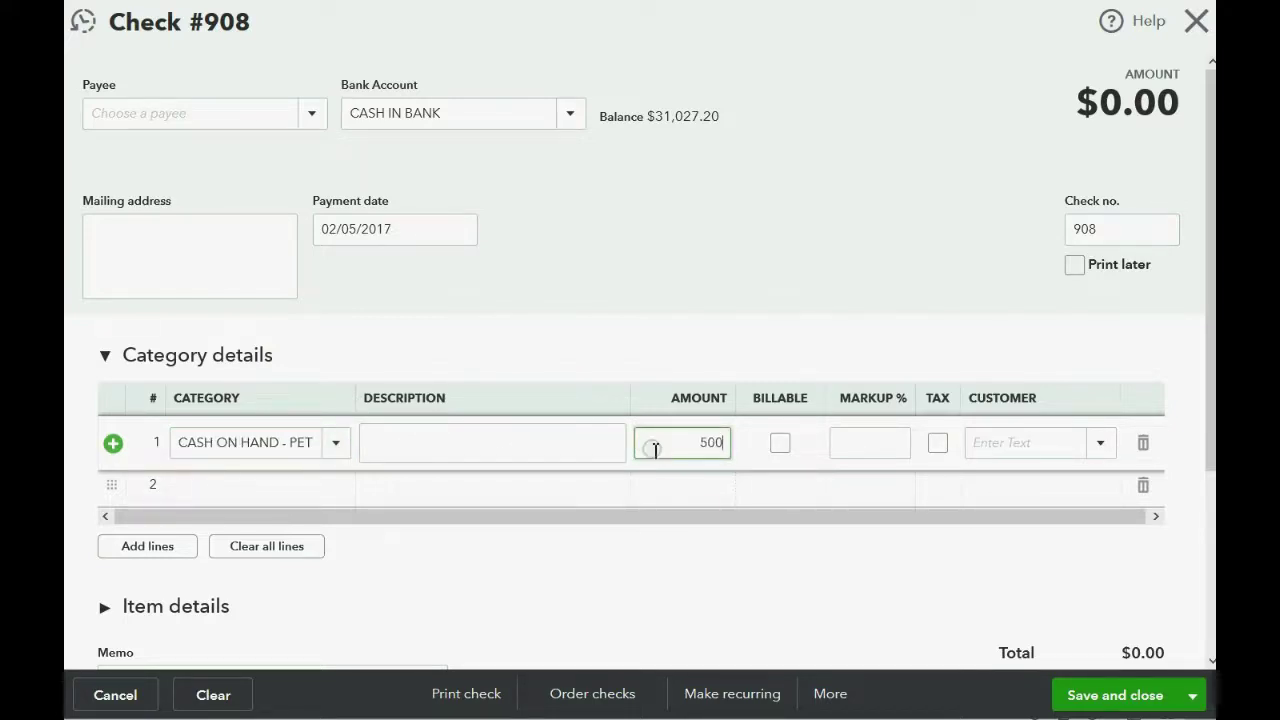
key(Tab)
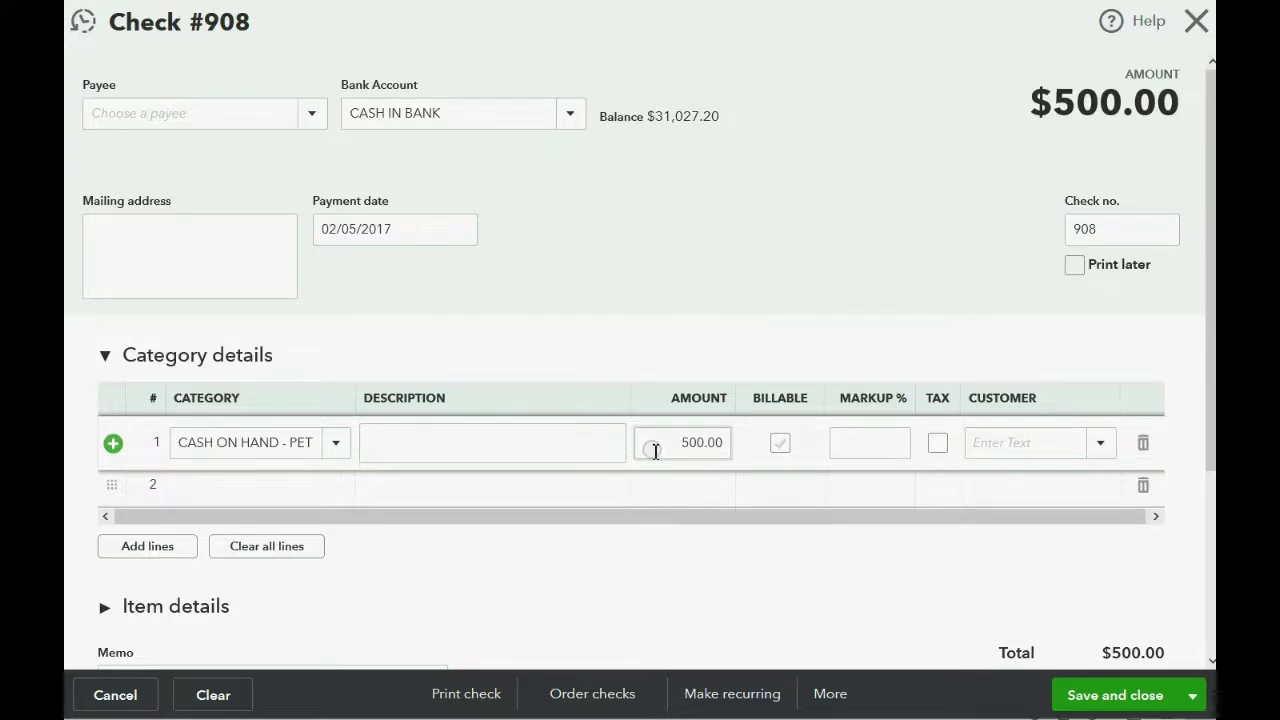
click(1073, 233)
text(4)
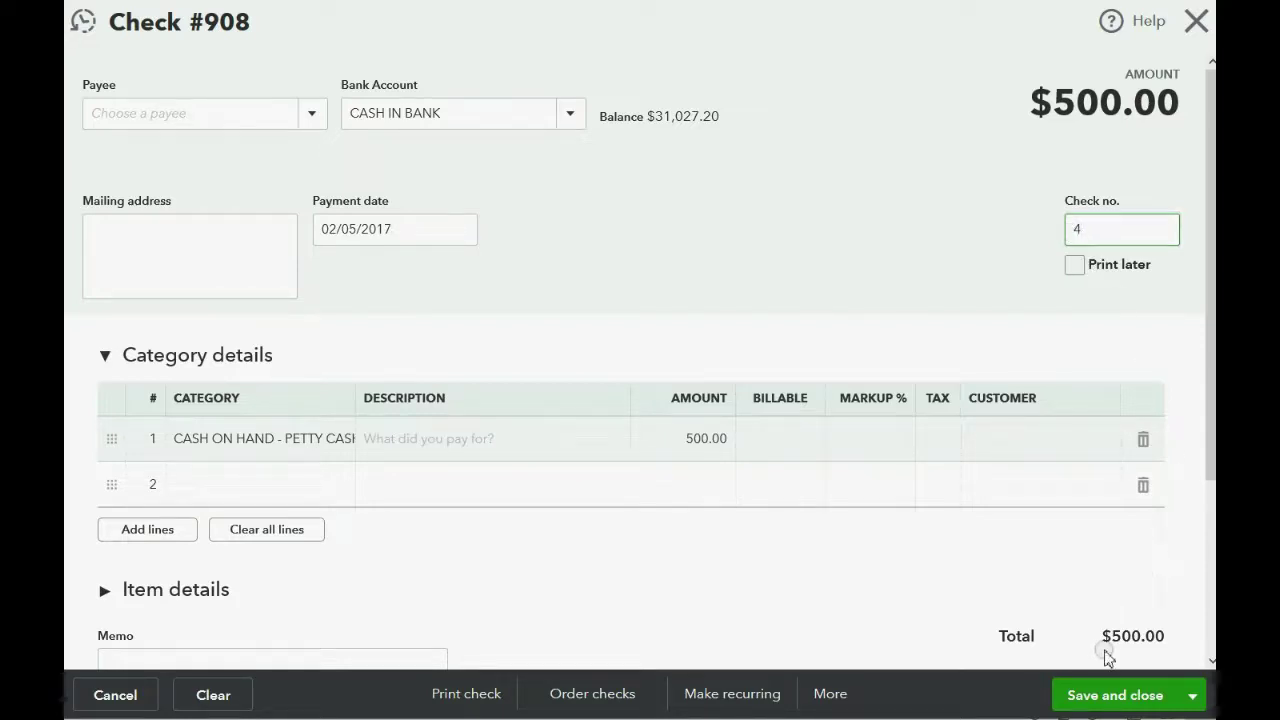
click(1110, 694)
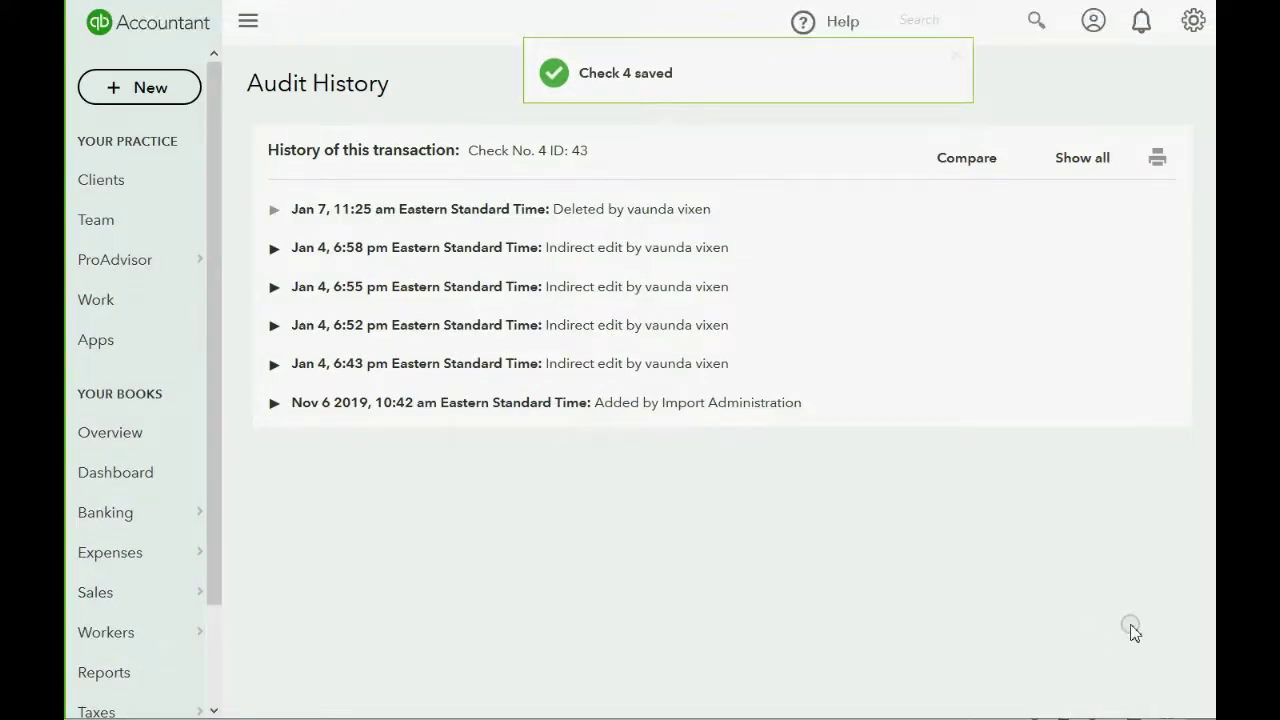
- Review the CASH IN BANK reconciliation's $500.00 beginning-balance warning, then go to Chart of Accounts
click(1191, 20)
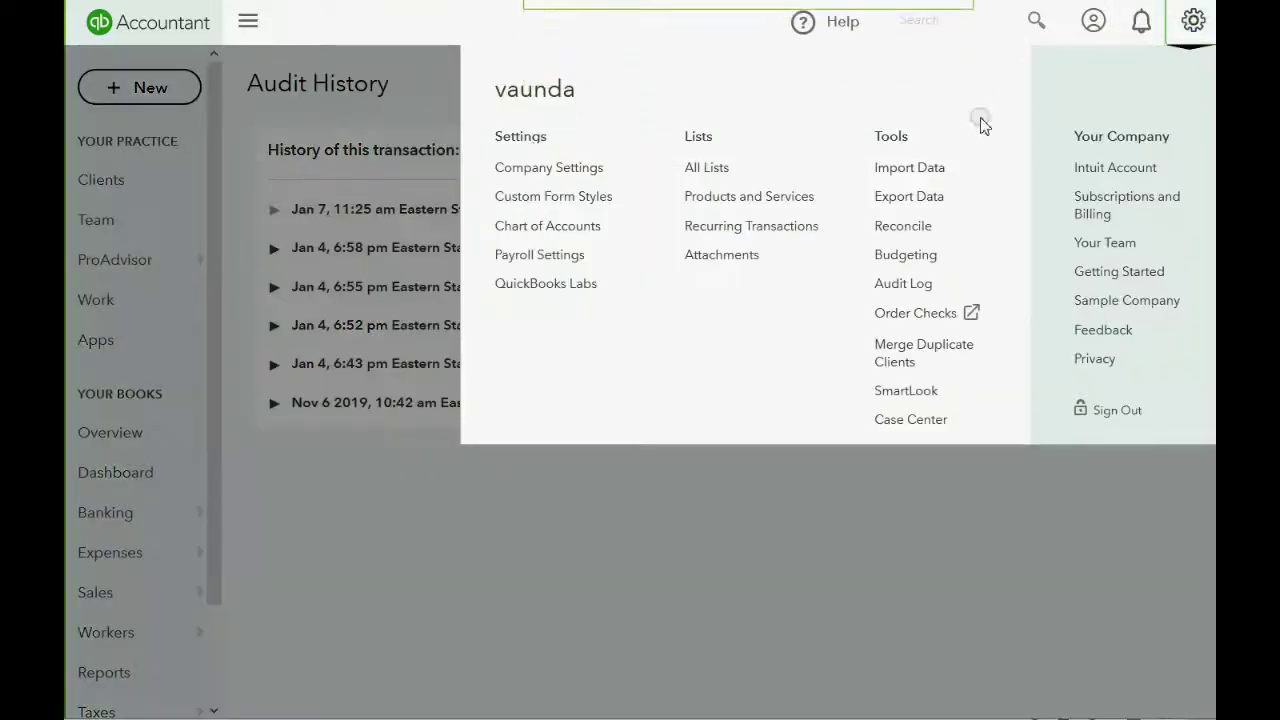
click(906, 227)
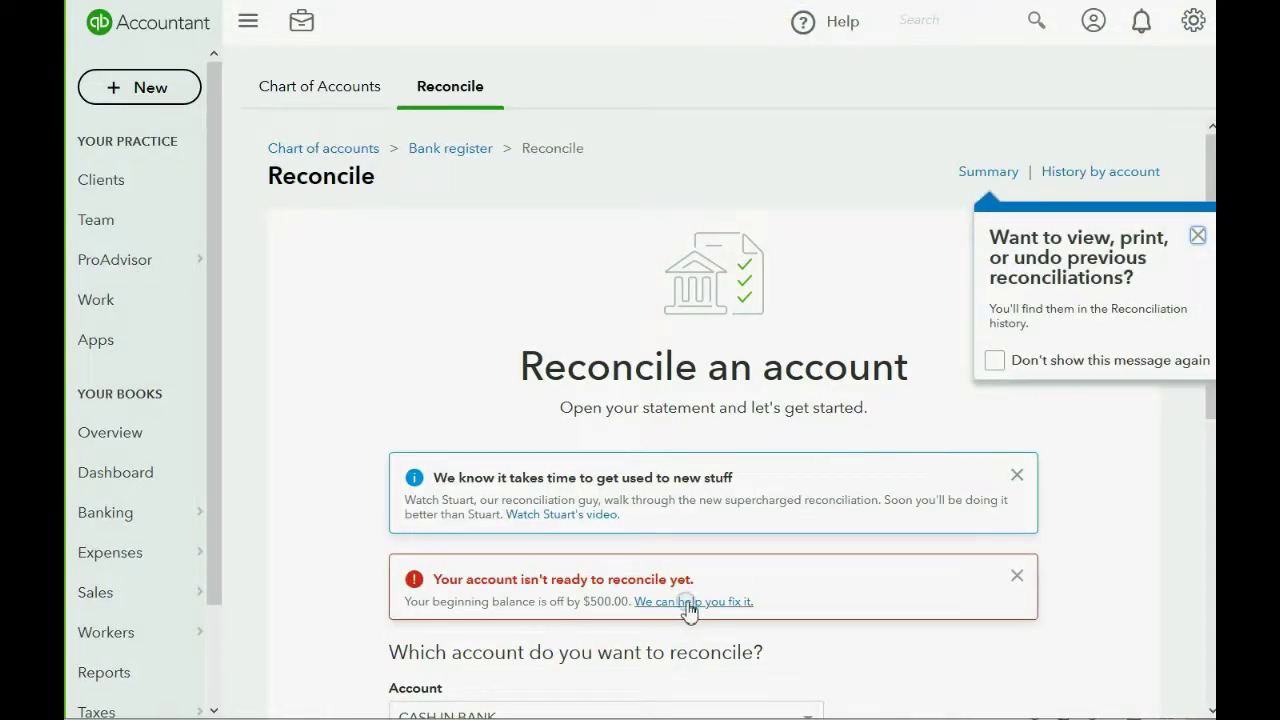
scroll(680, 556, down, 2)
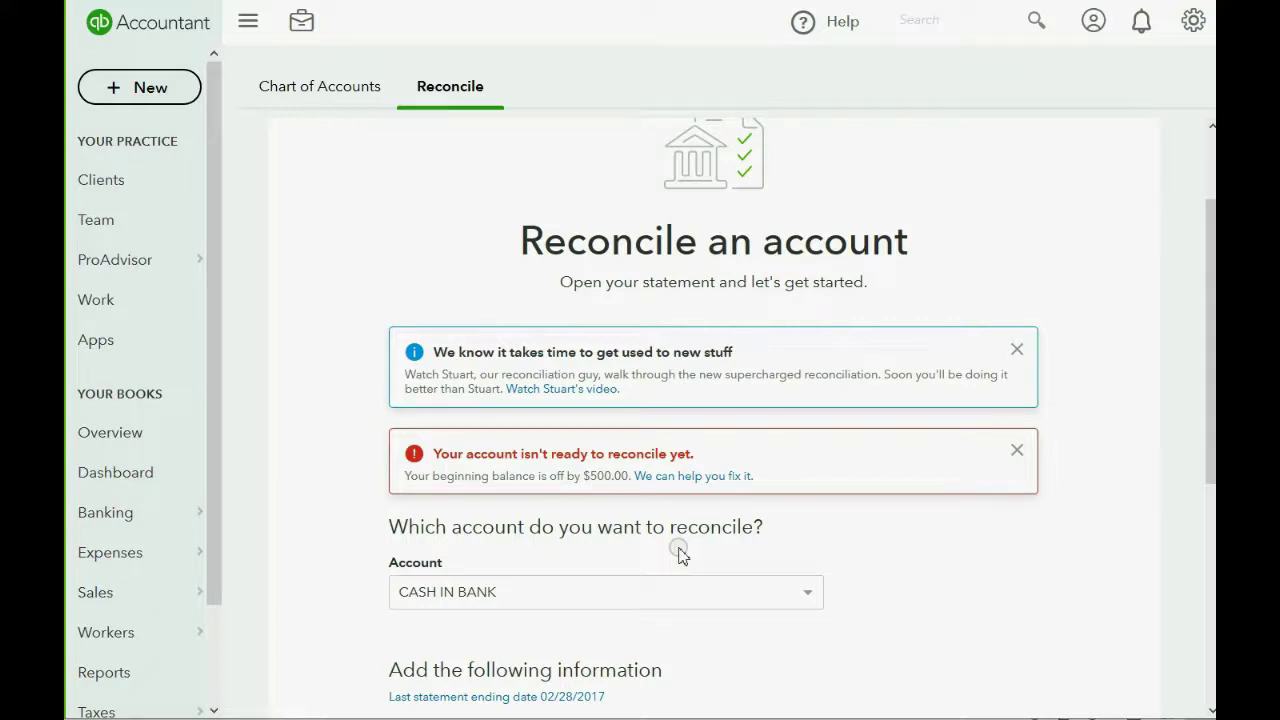
scroll(200, 508, down, 1)
scroll(190, 550, down, 1)
mouse_move(117, 680)
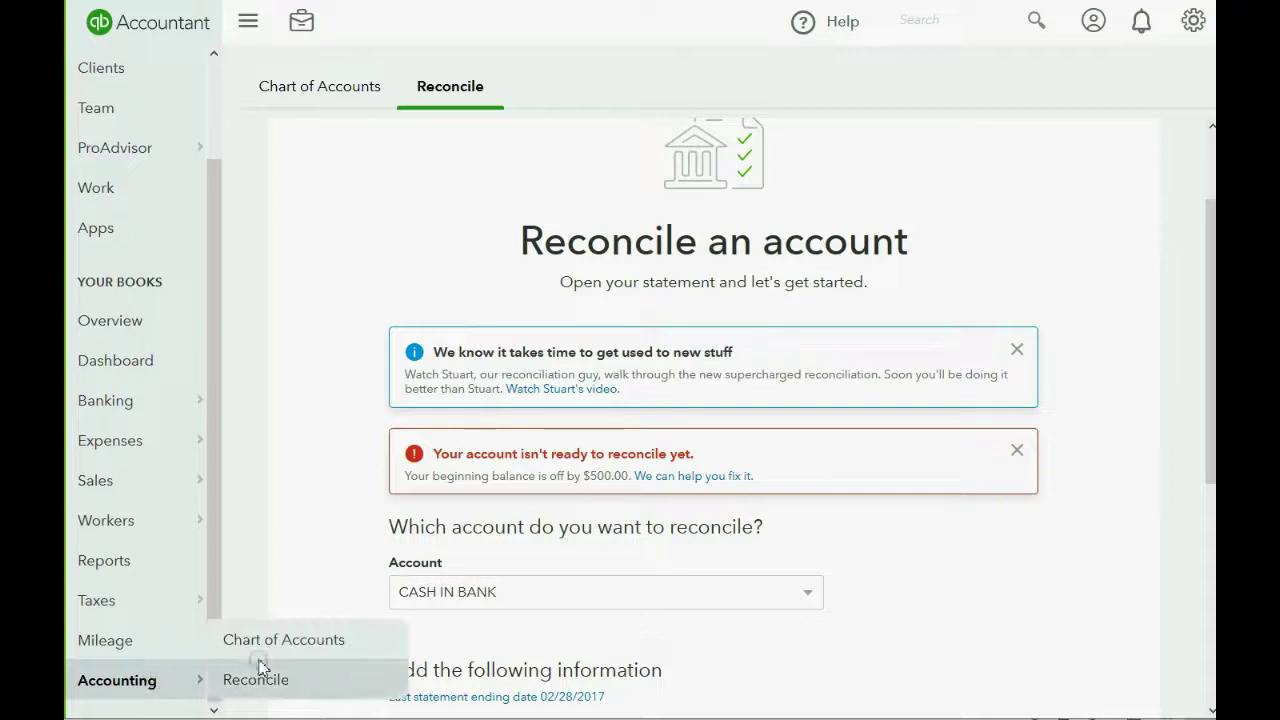
click(270, 645)
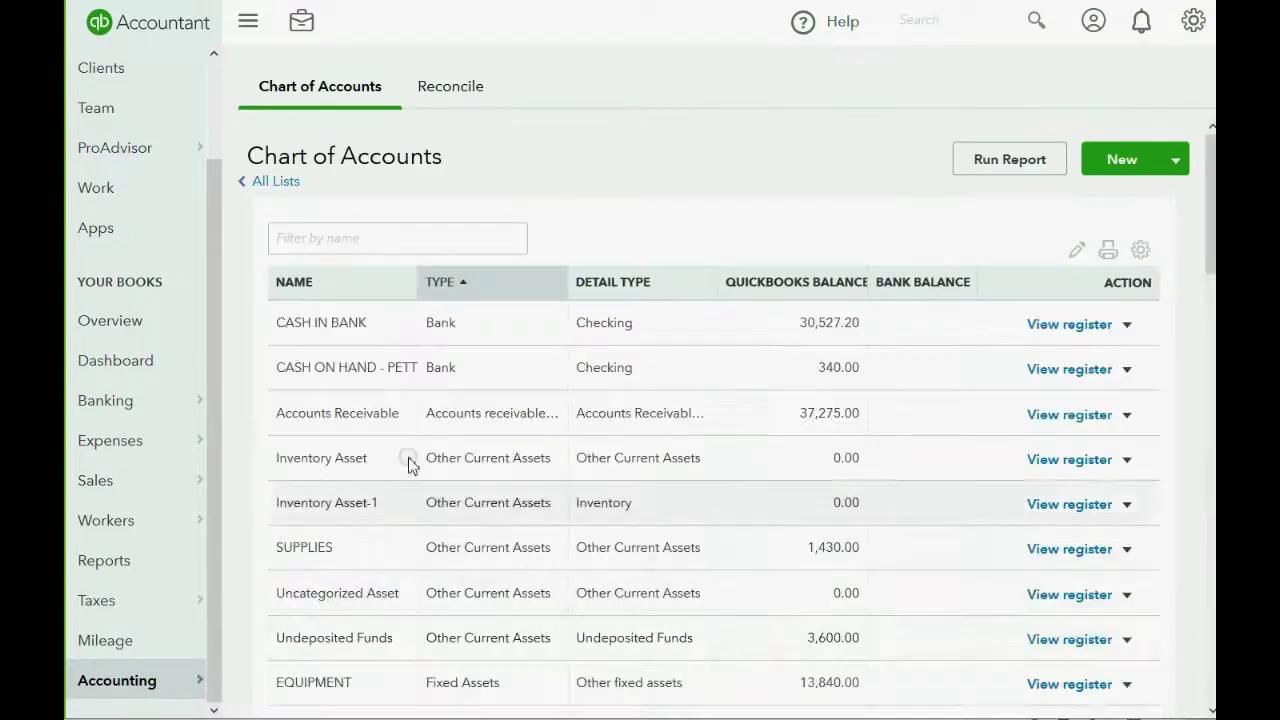
- In the CASH IN BANK register, set the 02/05/2017 $500.00 check 4's status to R
click(1054, 326)
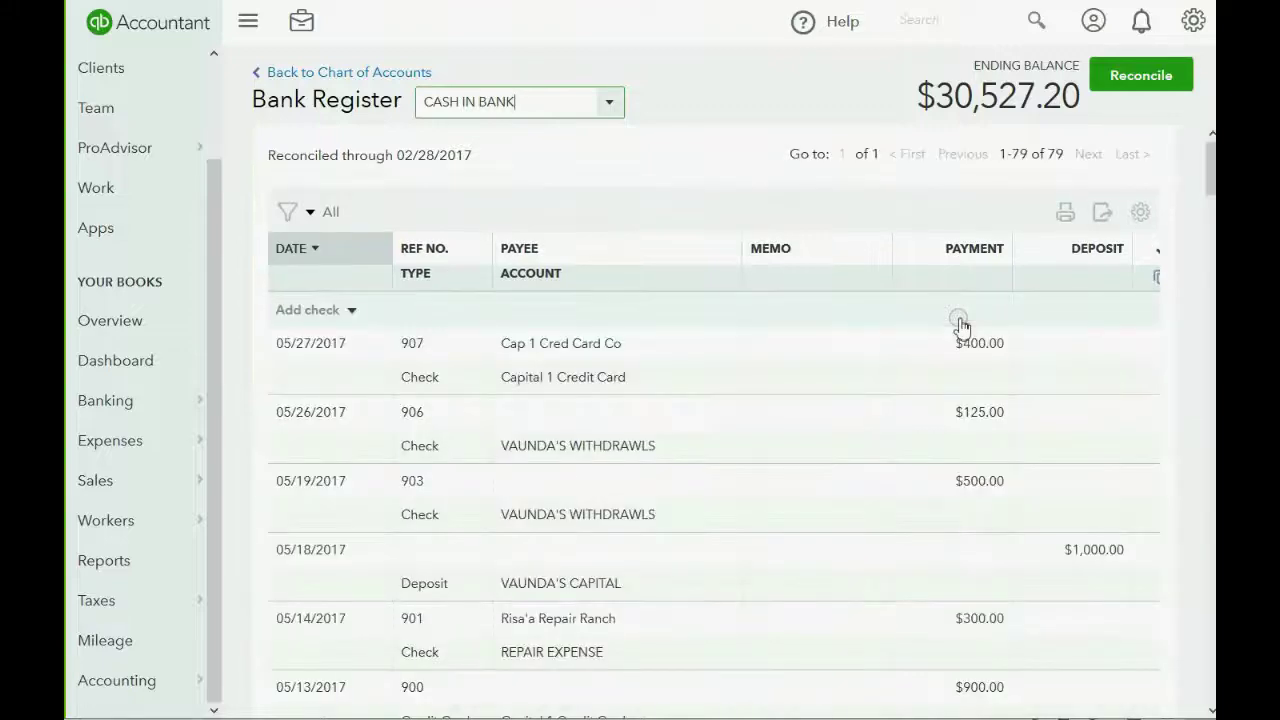
scroll(960, 325, down, 4)
scroll(960, 325, down, 5)
scroll(960, 325, down, 5)
scroll(960, 325, down, 5)
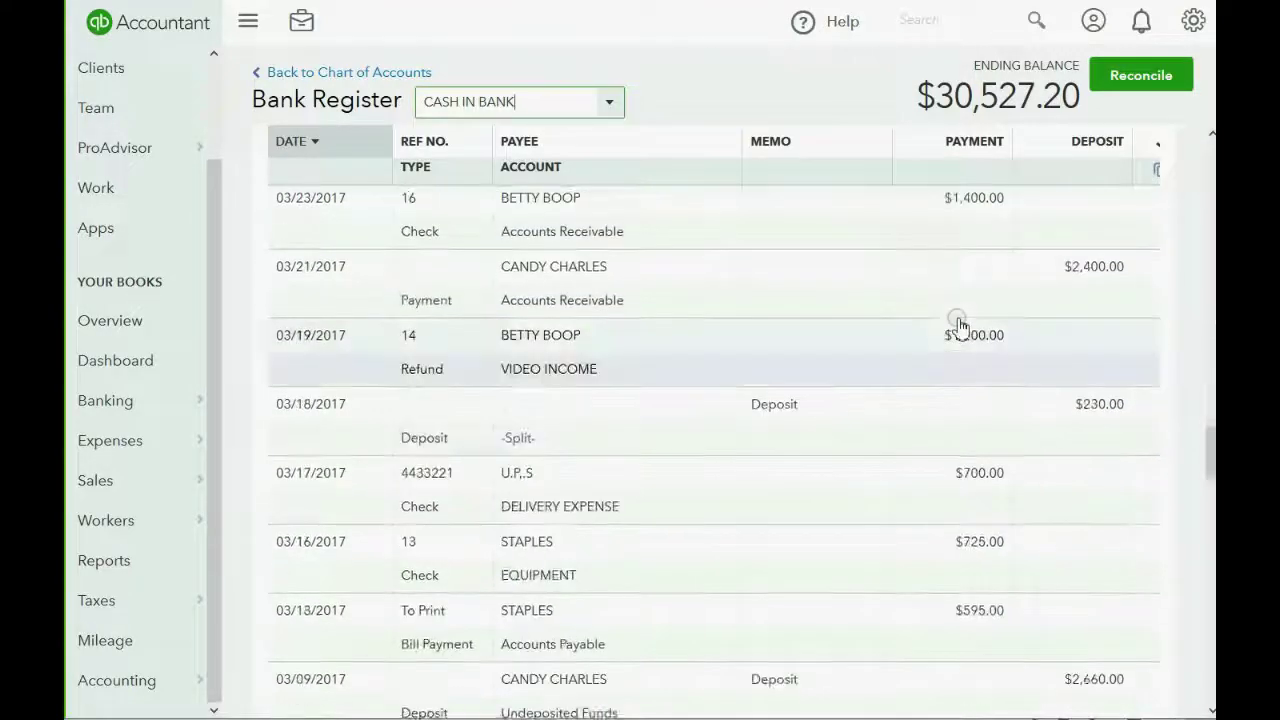
scroll(958, 325, down, 5)
scroll(958, 325, down, 5)
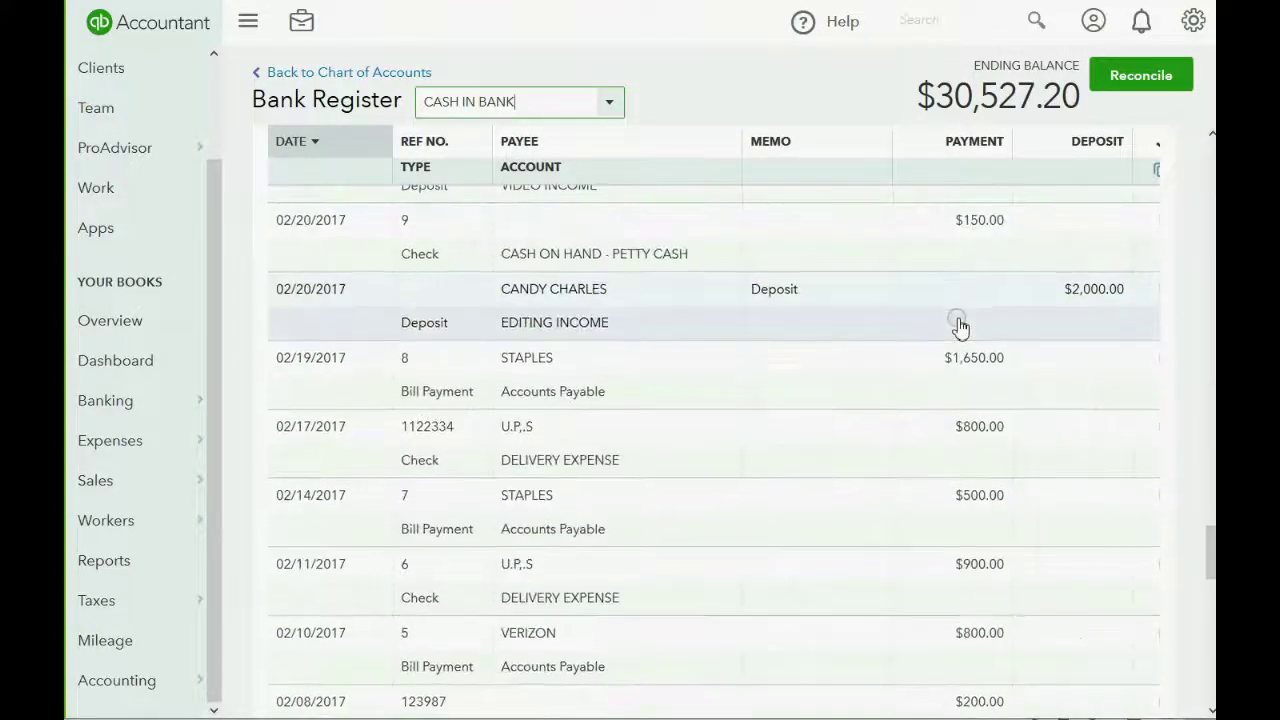
scroll(958, 325, down, 5)
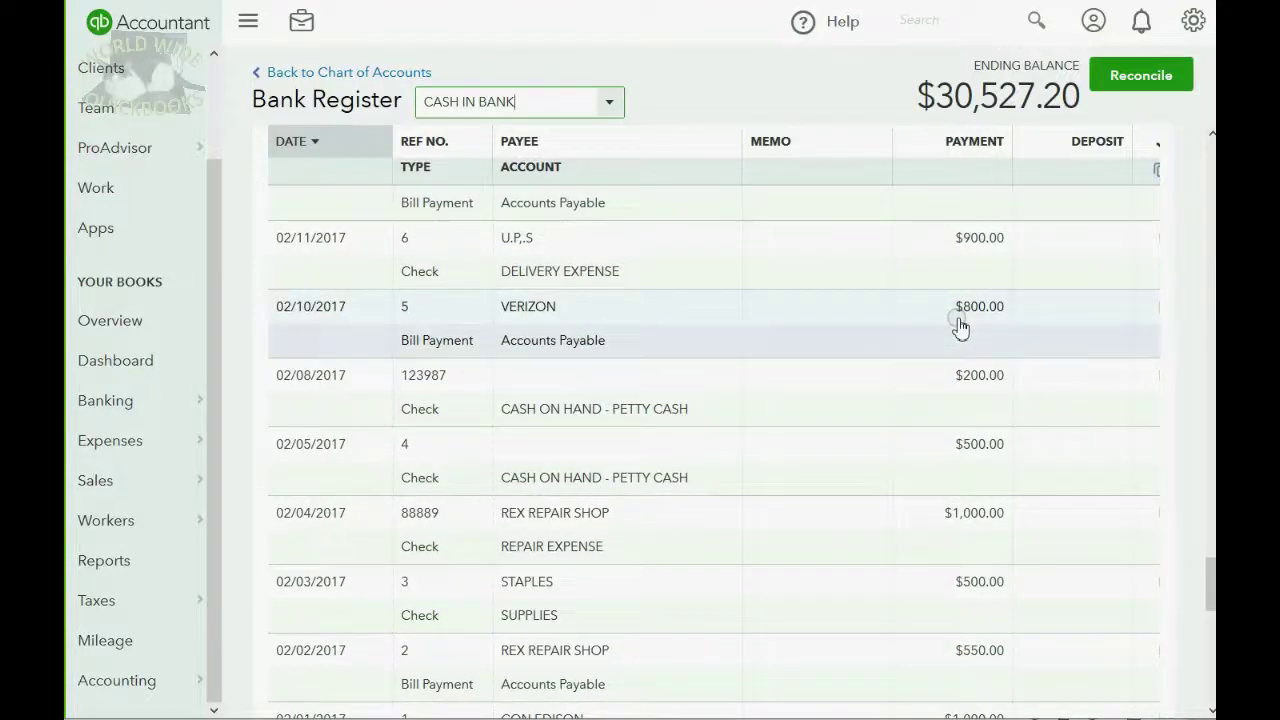
click(852, 445)
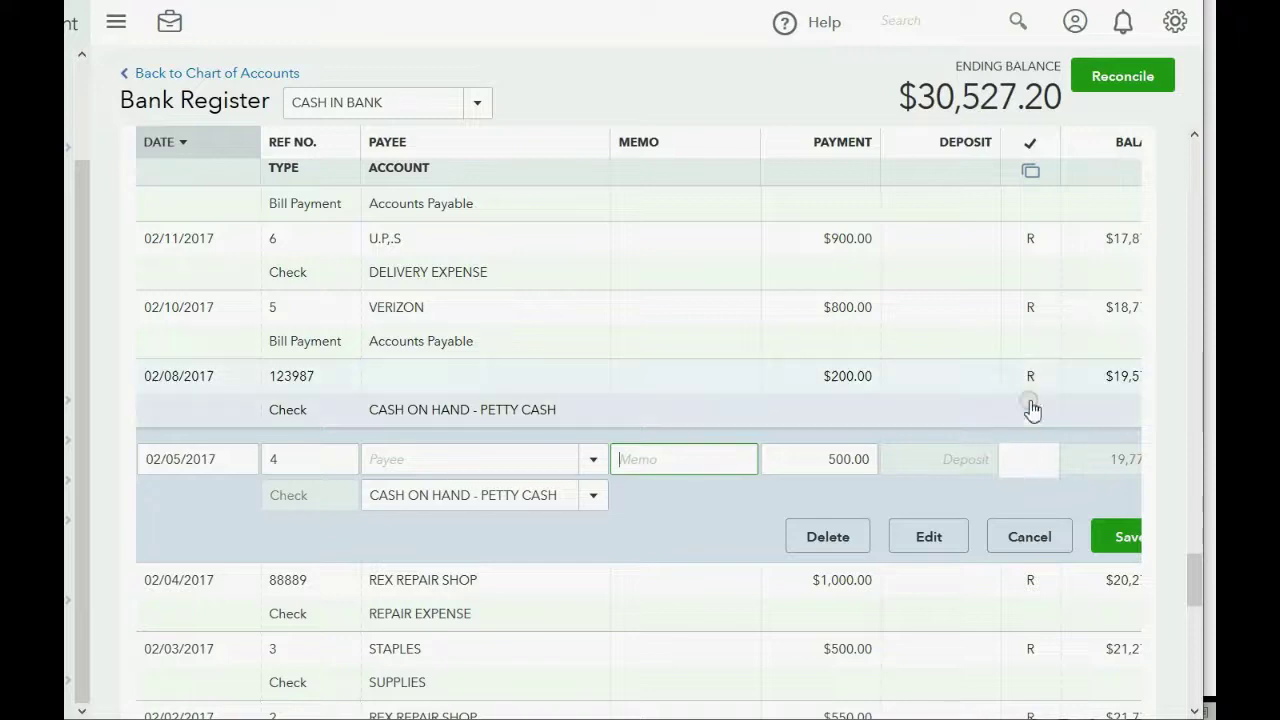
click(1030, 464)
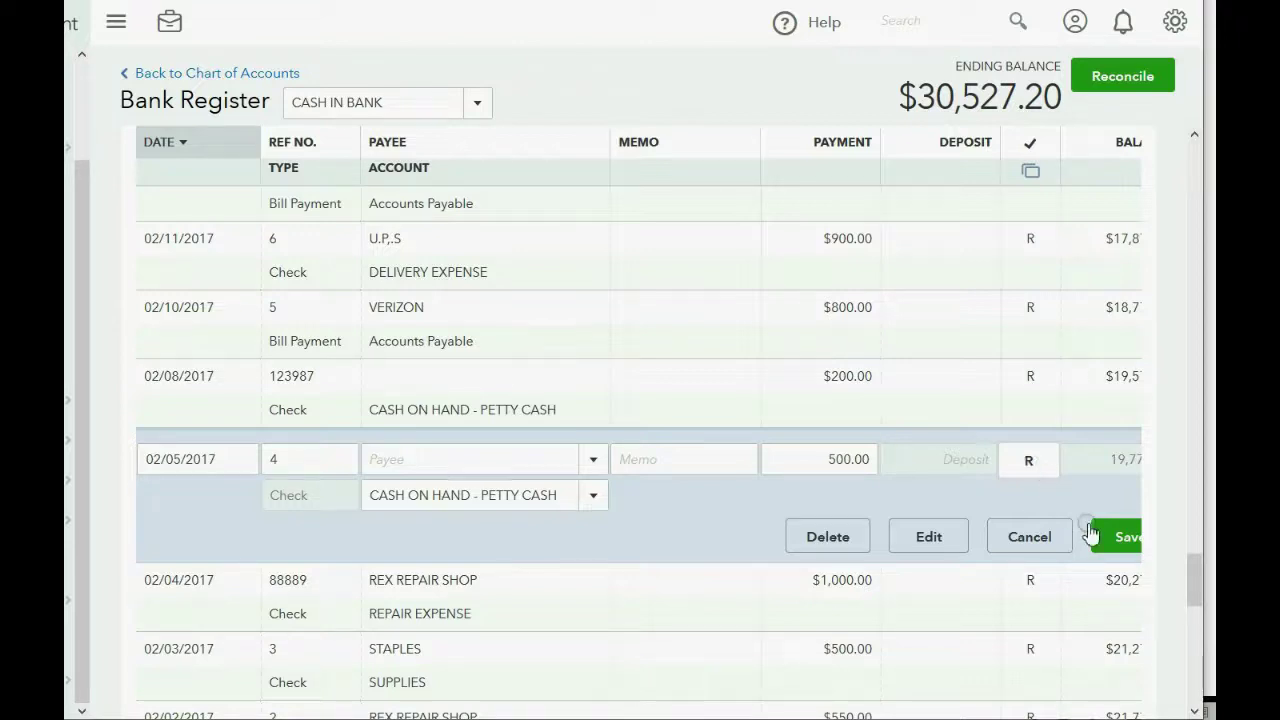
- Save the reconciled check, confirm the warning, and begin reconciling CASH IN BANK at 20,370.00
click(1118, 540)
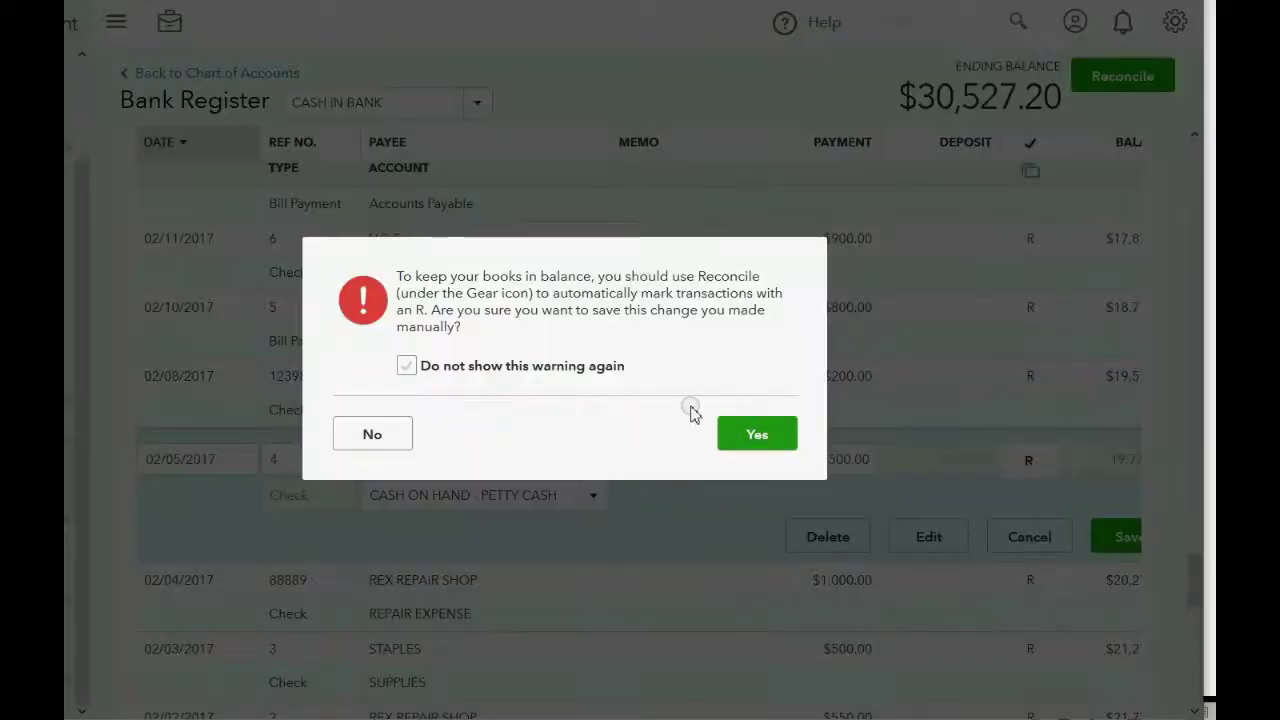
click(755, 435)
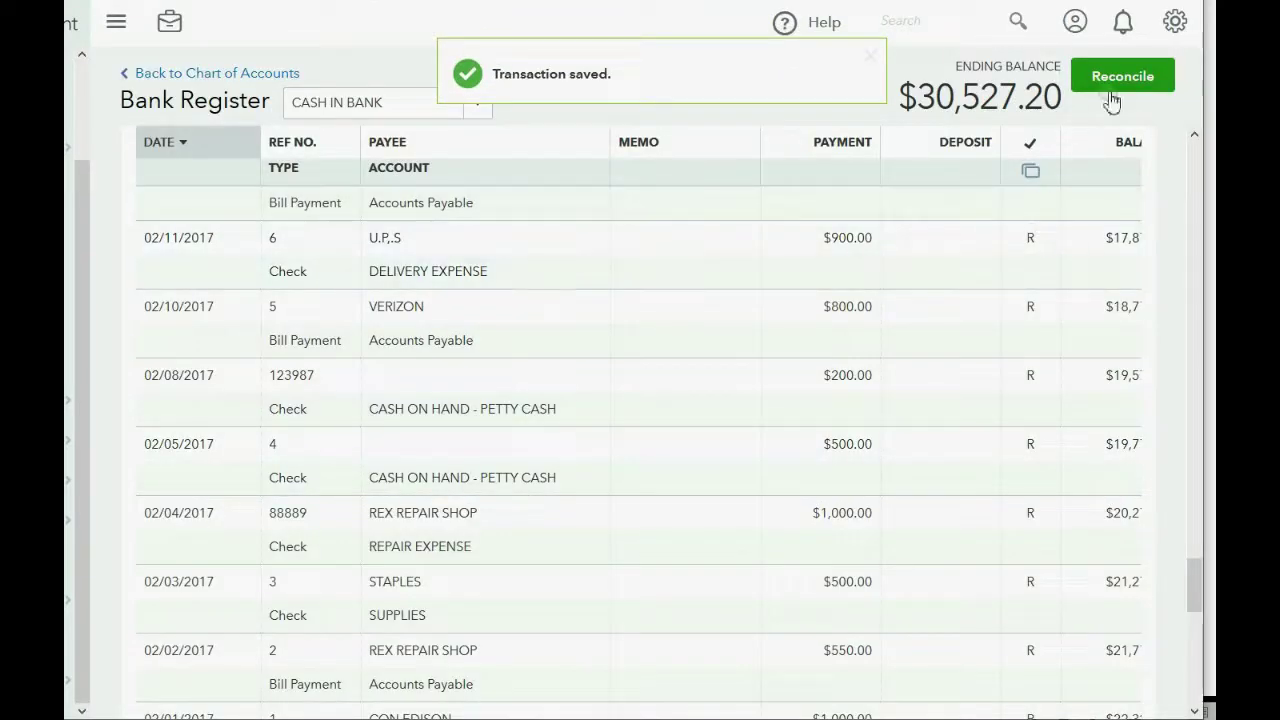
click(1118, 80)
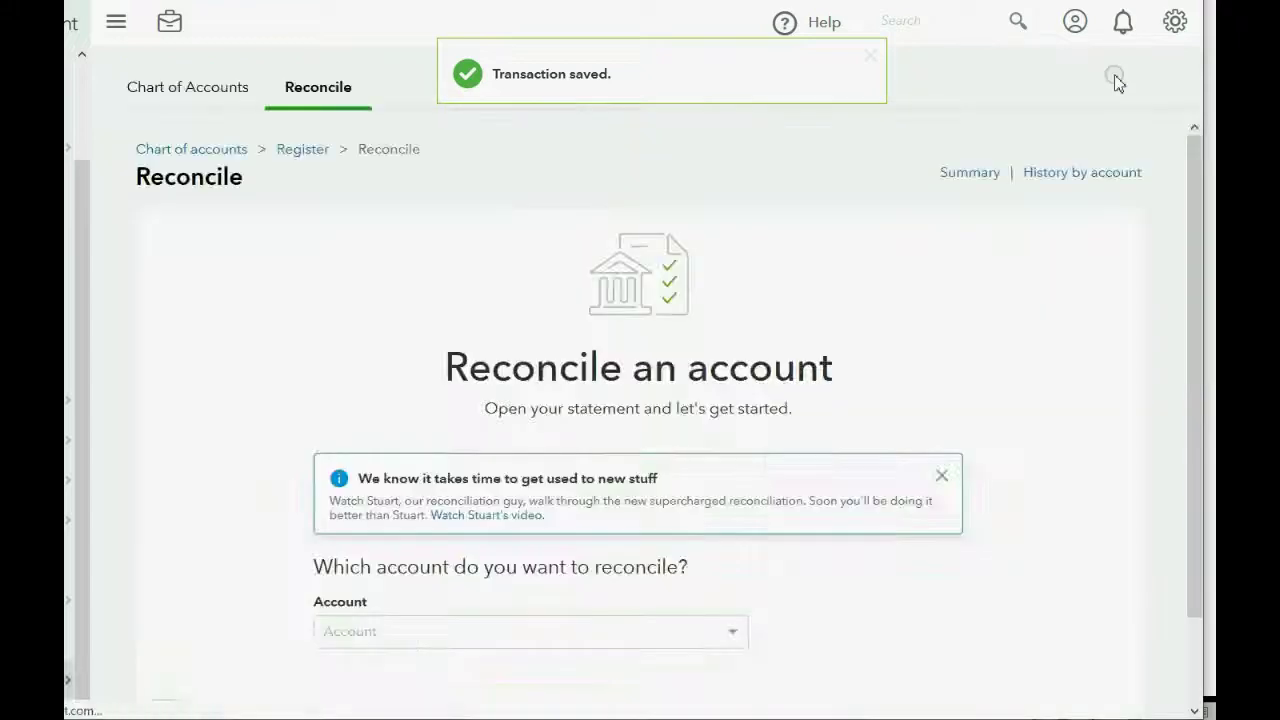
scroll(843, 497, down, 2)
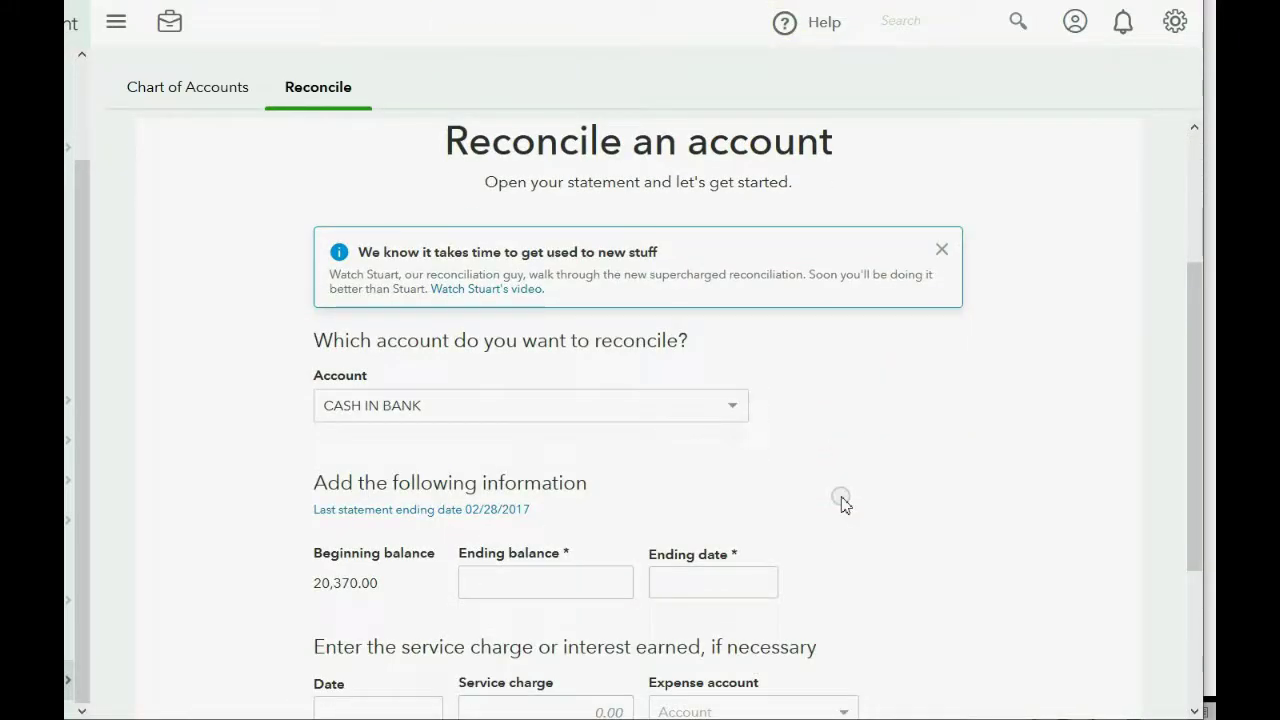
click(788, 416)
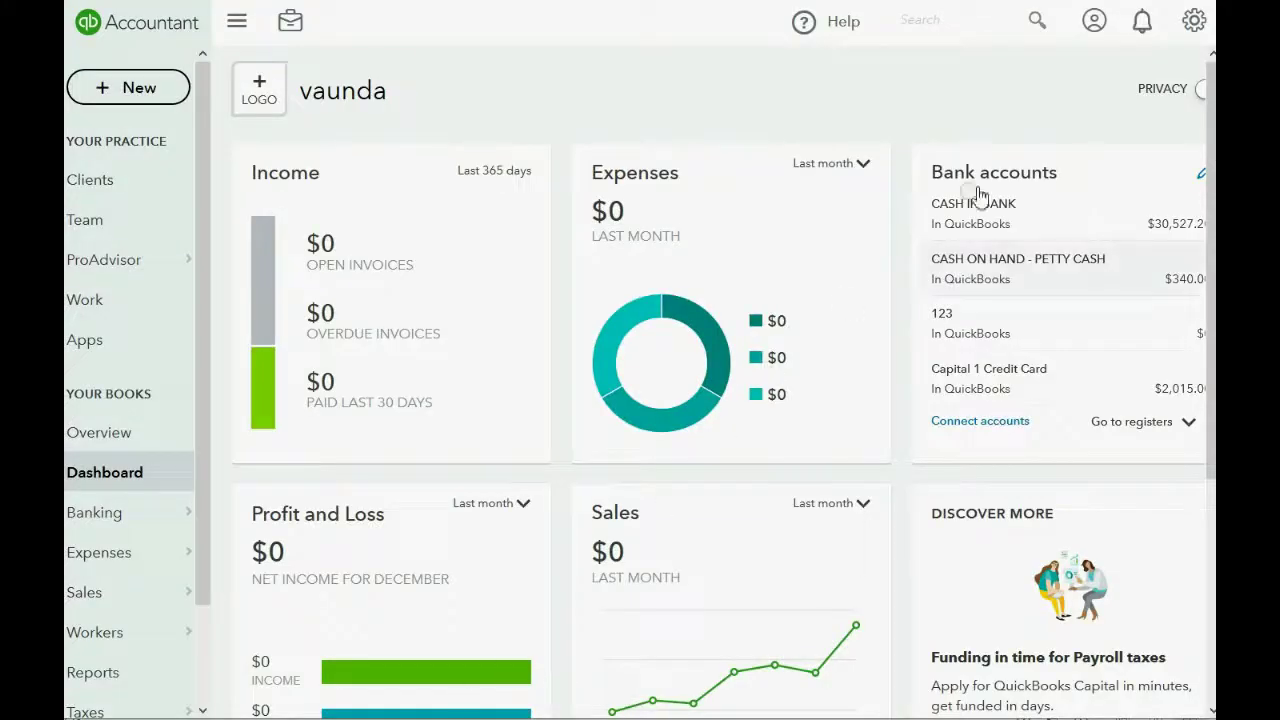
- Set the statement ending balance to 41,978.40, copied from Excel cell F26
click(1194, 21)
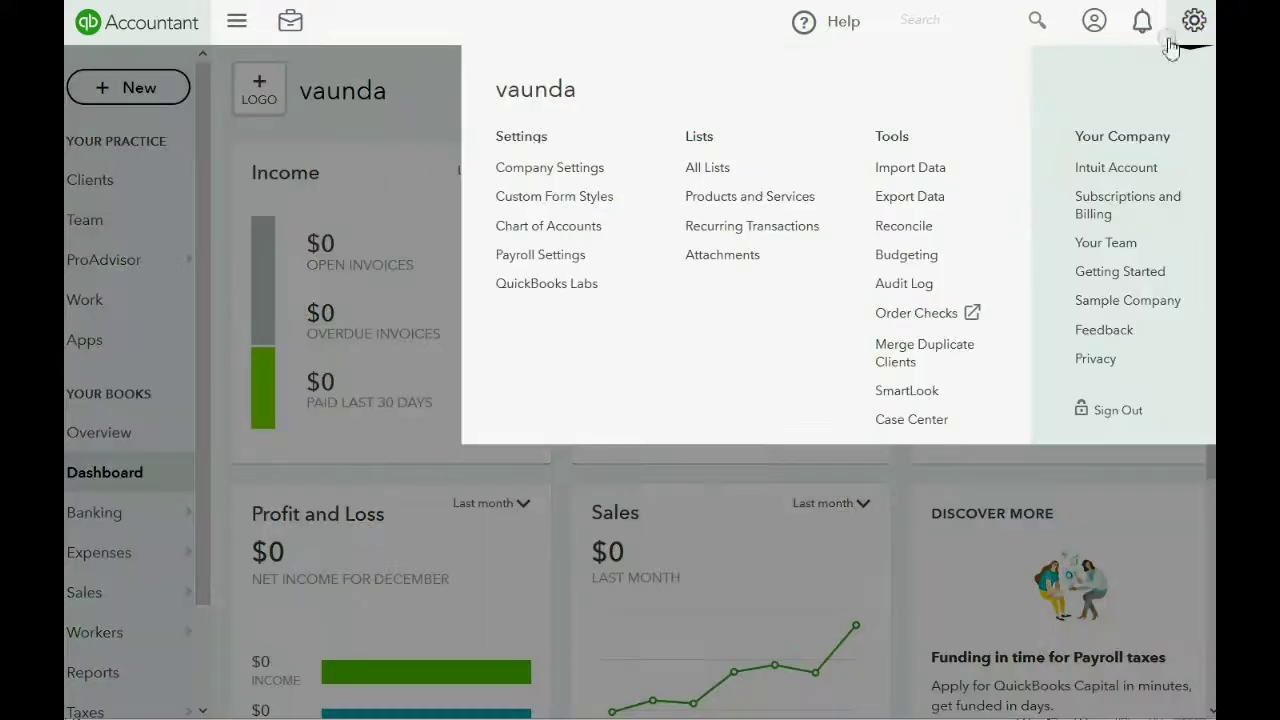
click(912, 235)
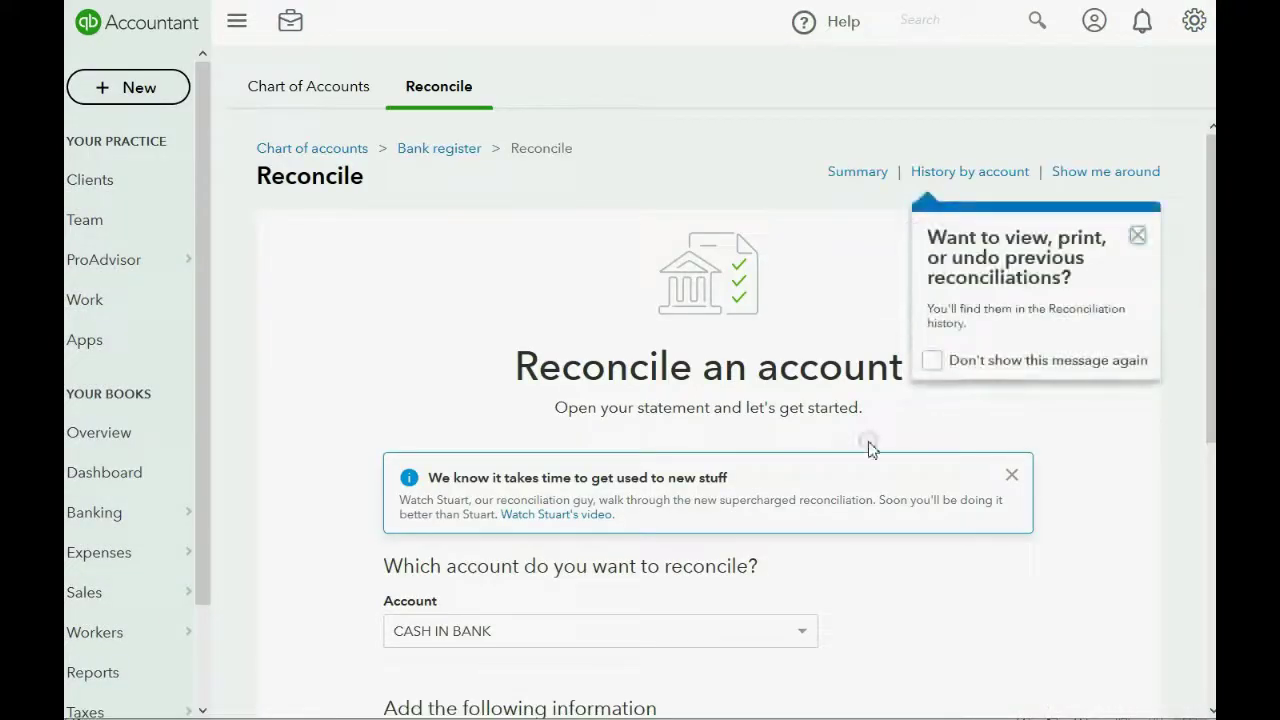
scroll(870, 446, down, 2)
scroll(870, 446, down, 2)
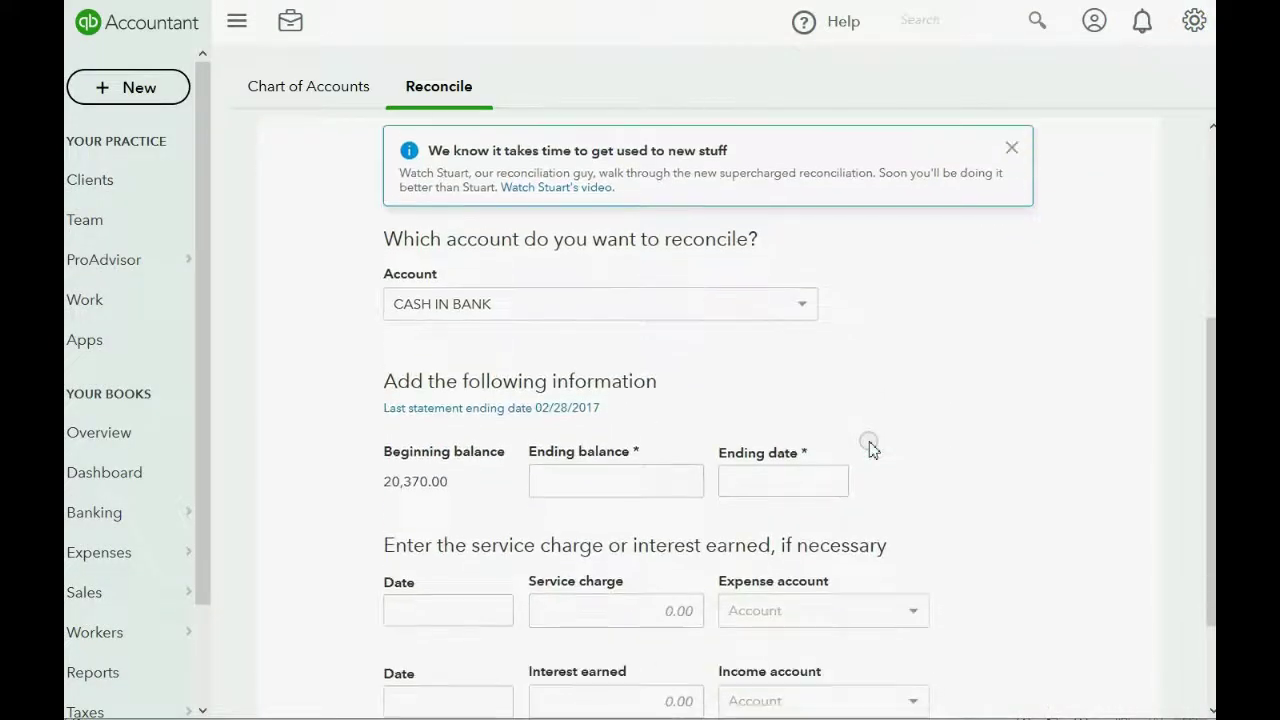
click(654, 486)
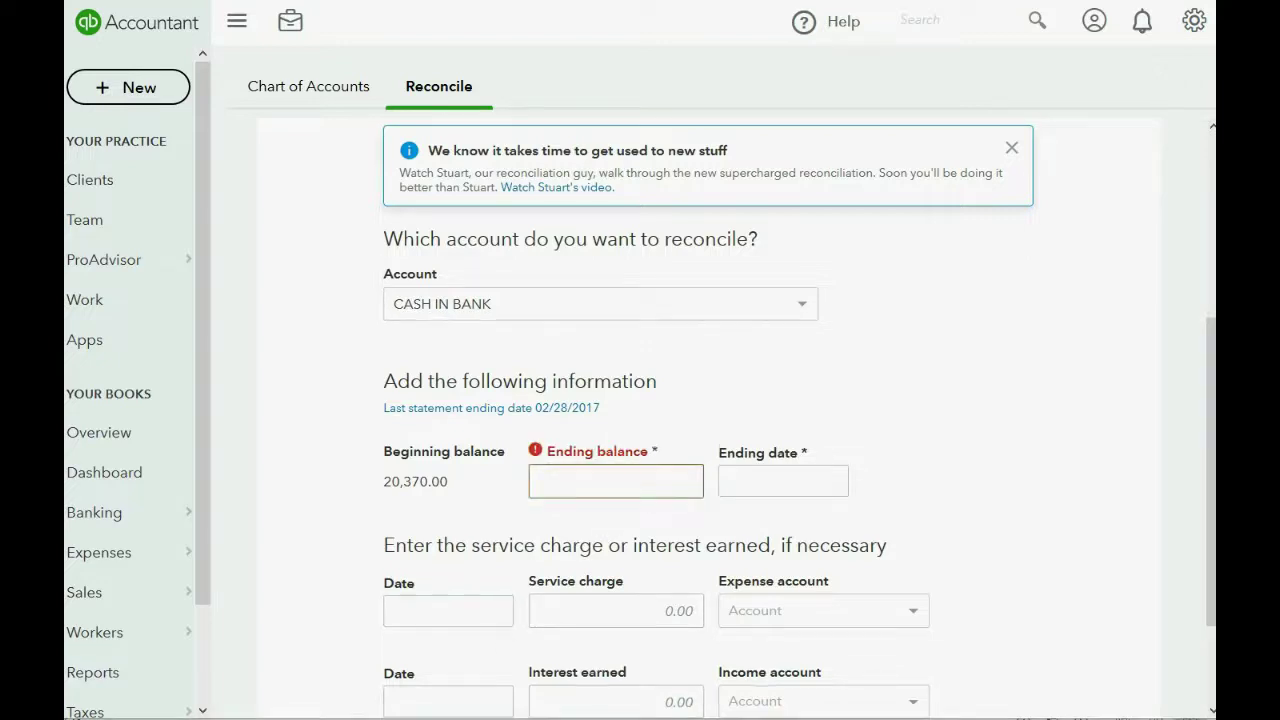
key(alt+Tab)
scroll(934, 425, down, 2)
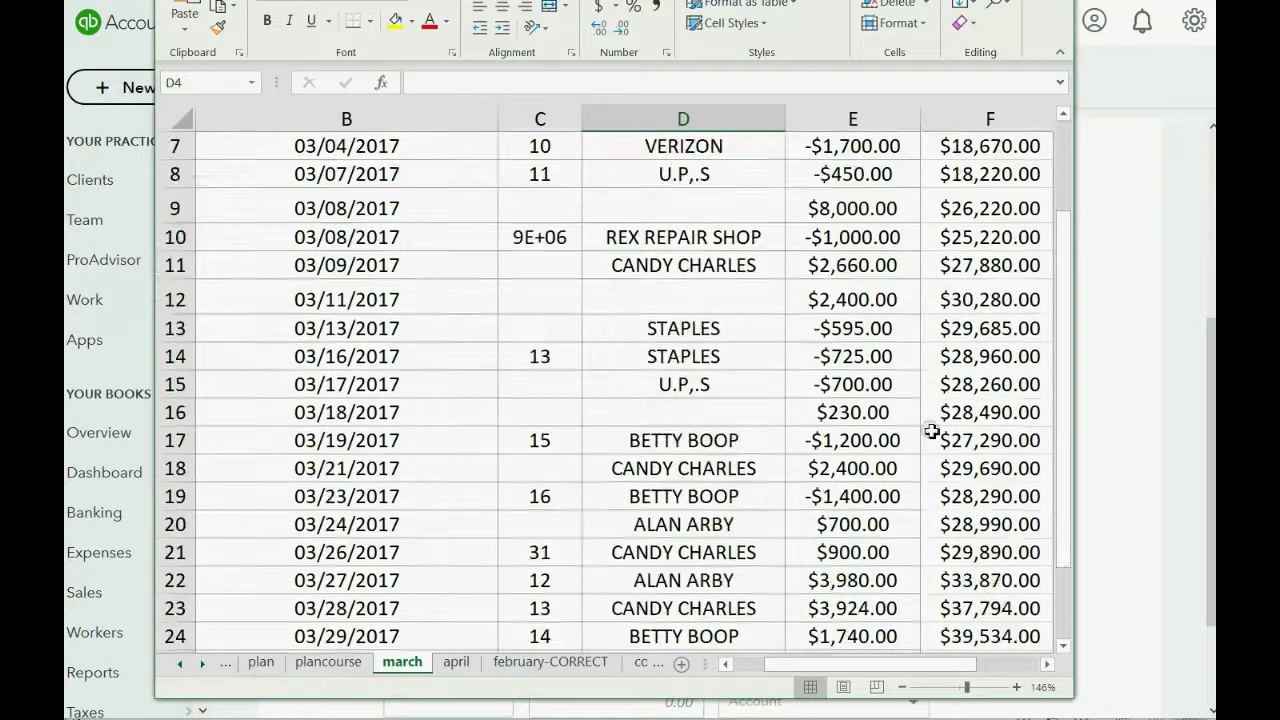
scroll(930, 431, down, 3)
click(985, 428)
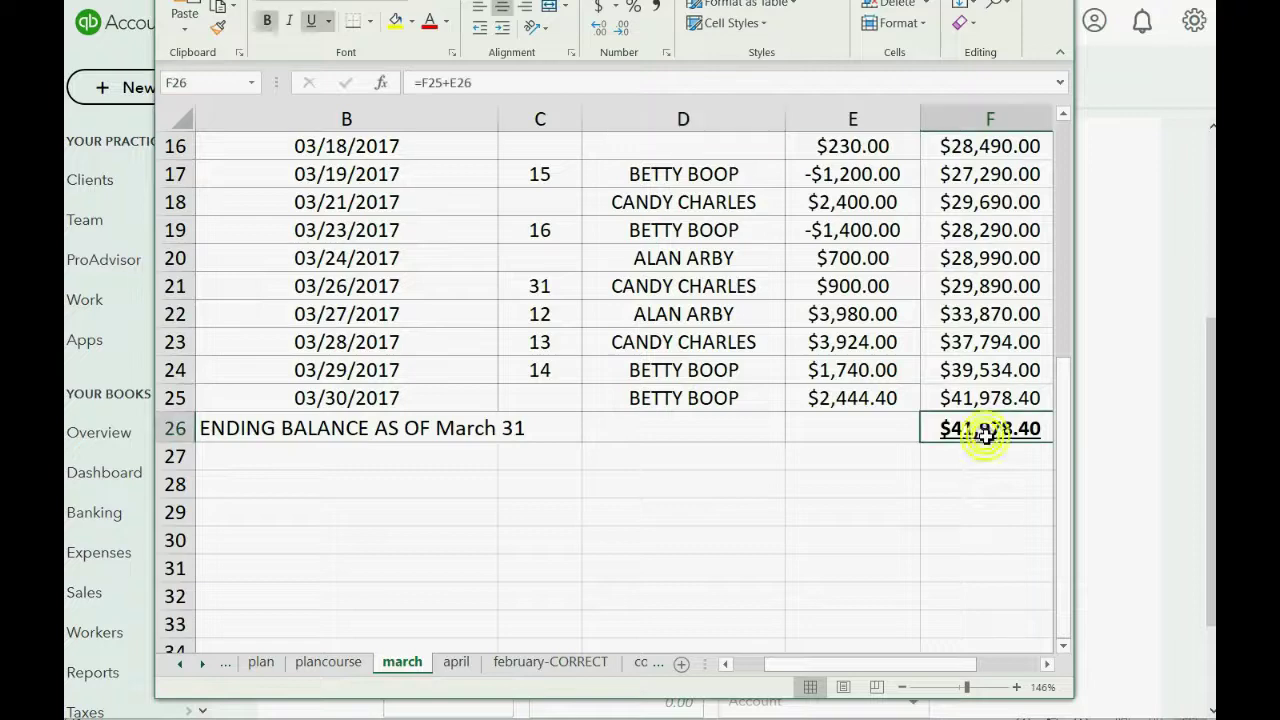
click(220, 8)
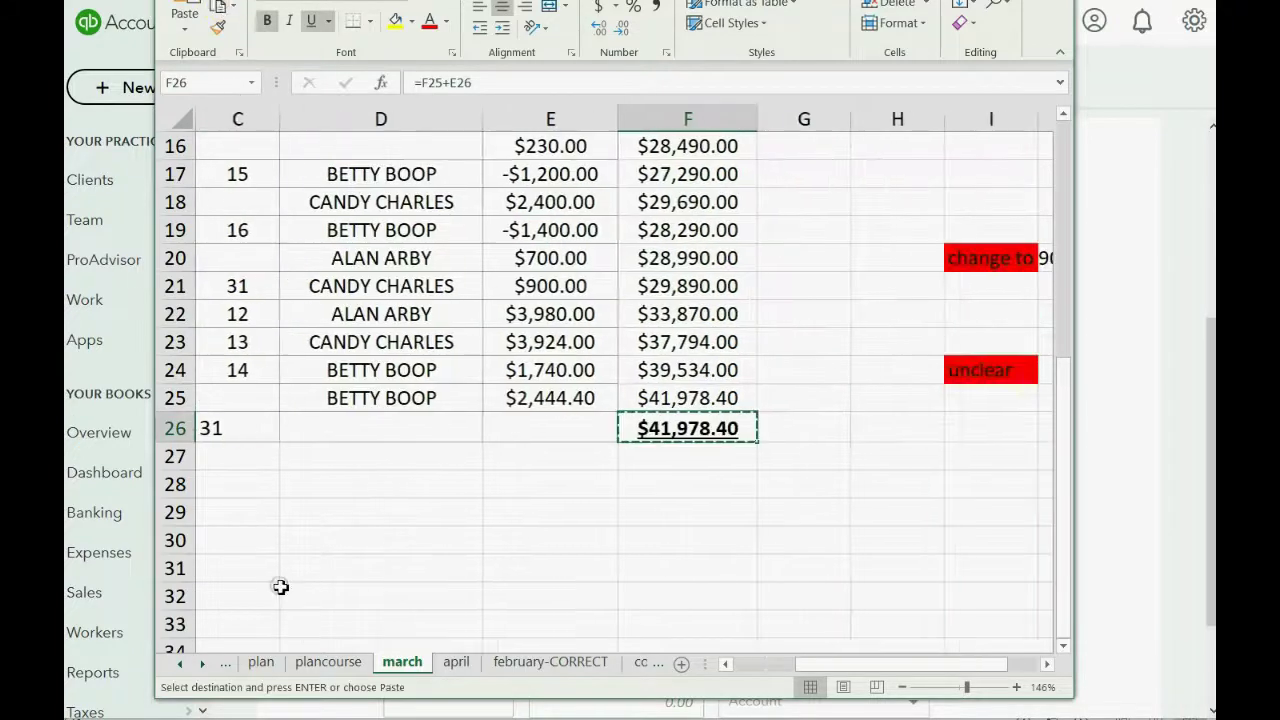
key(alt+Tab)
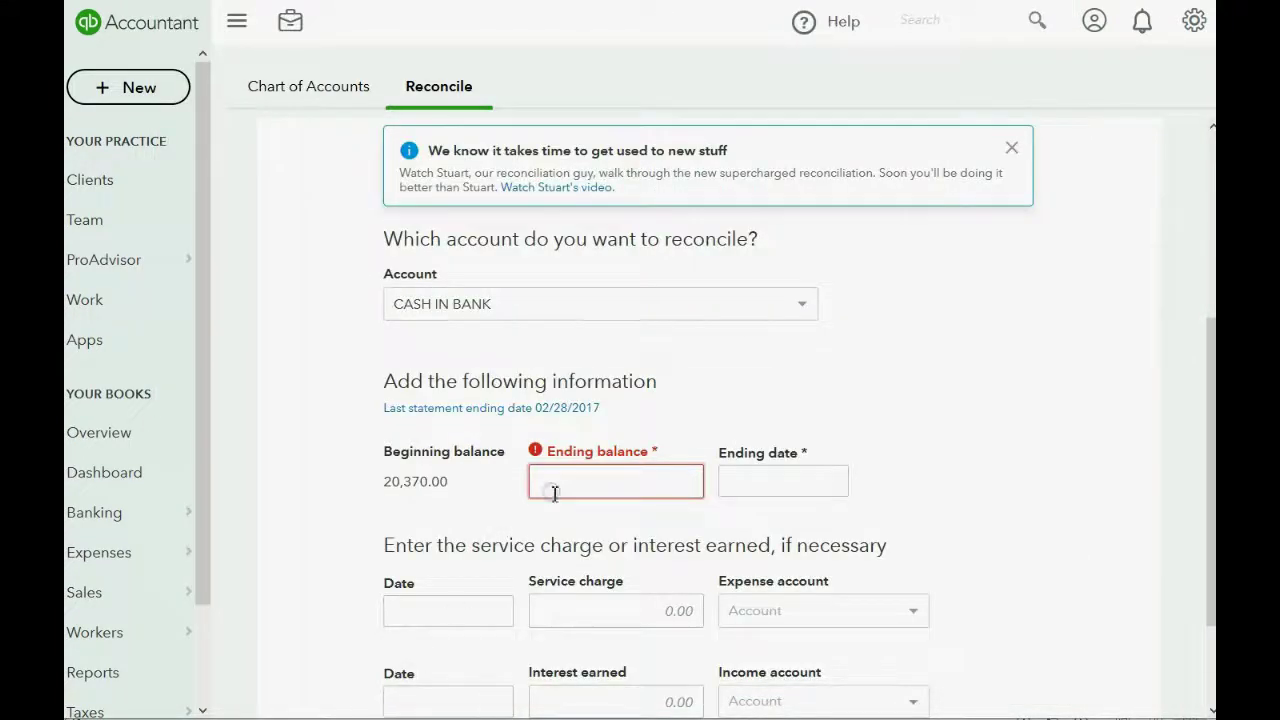
right_click(560, 481)
click(600, 554)
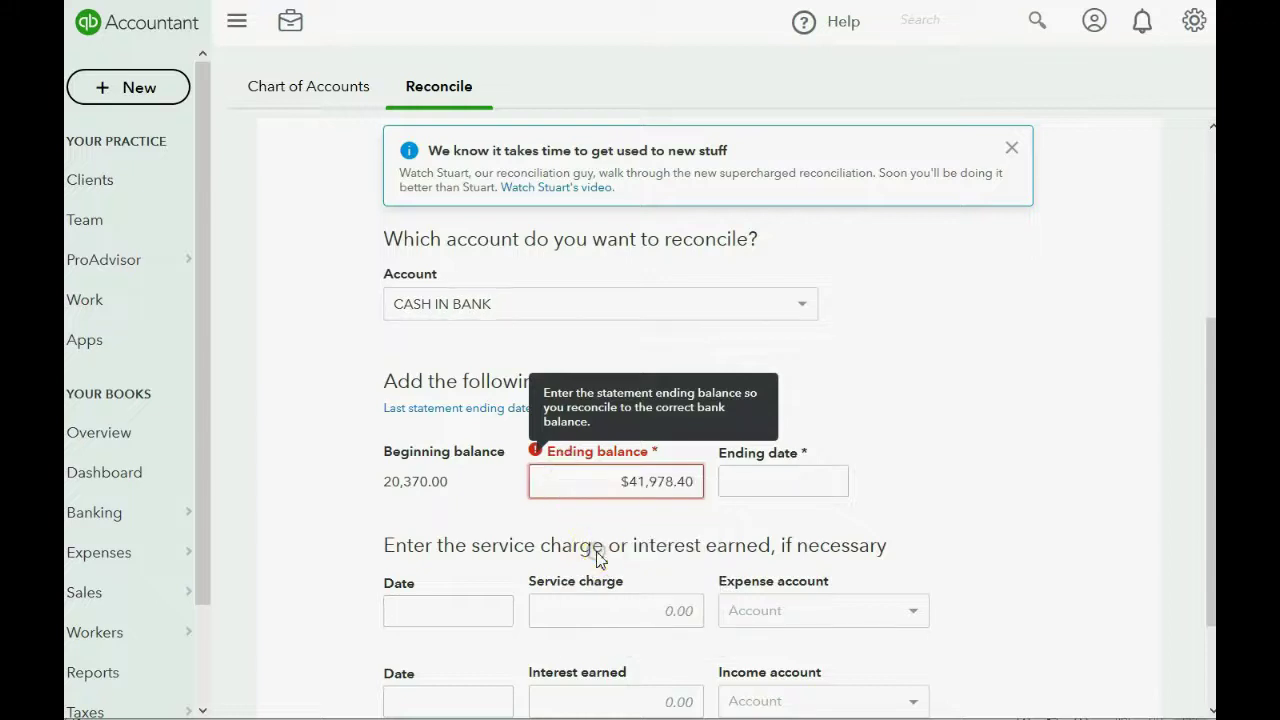
drag(633, 484, 625, 486)
key(BackSpace)
- Set the statement ending date to 03/31/2017
click(751, 483)
click(830, 483)
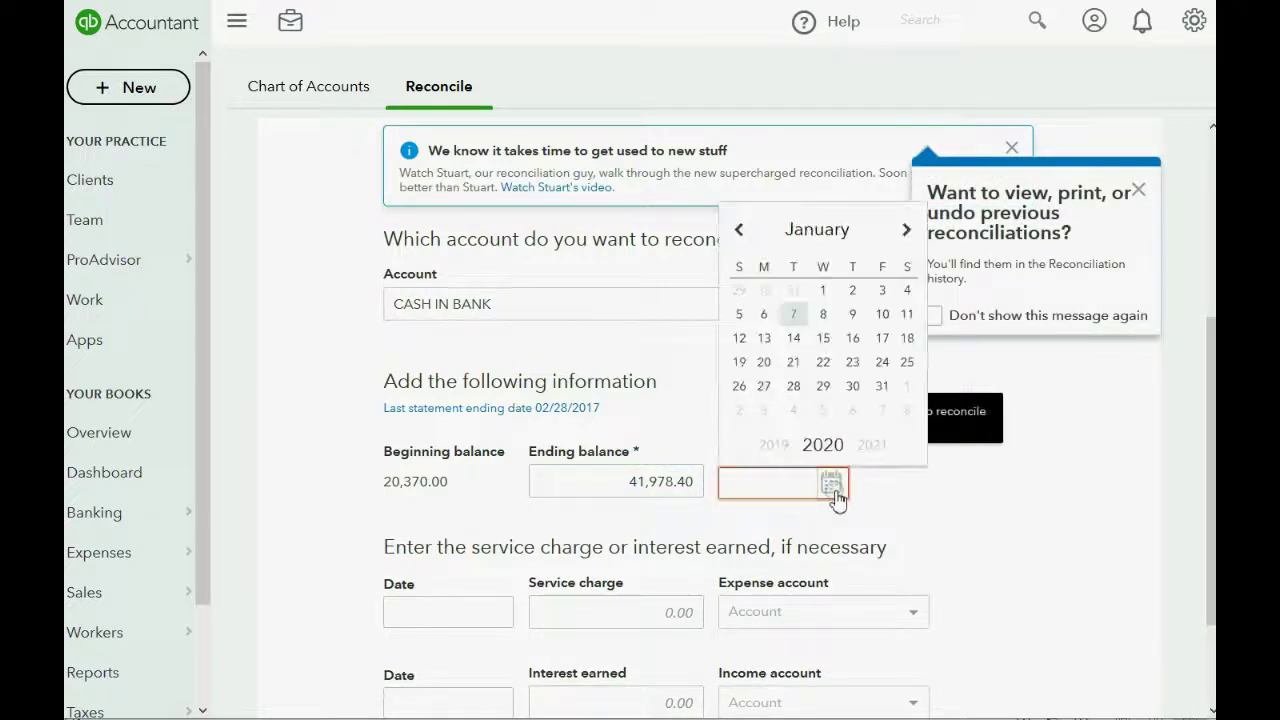
click(907, 233)
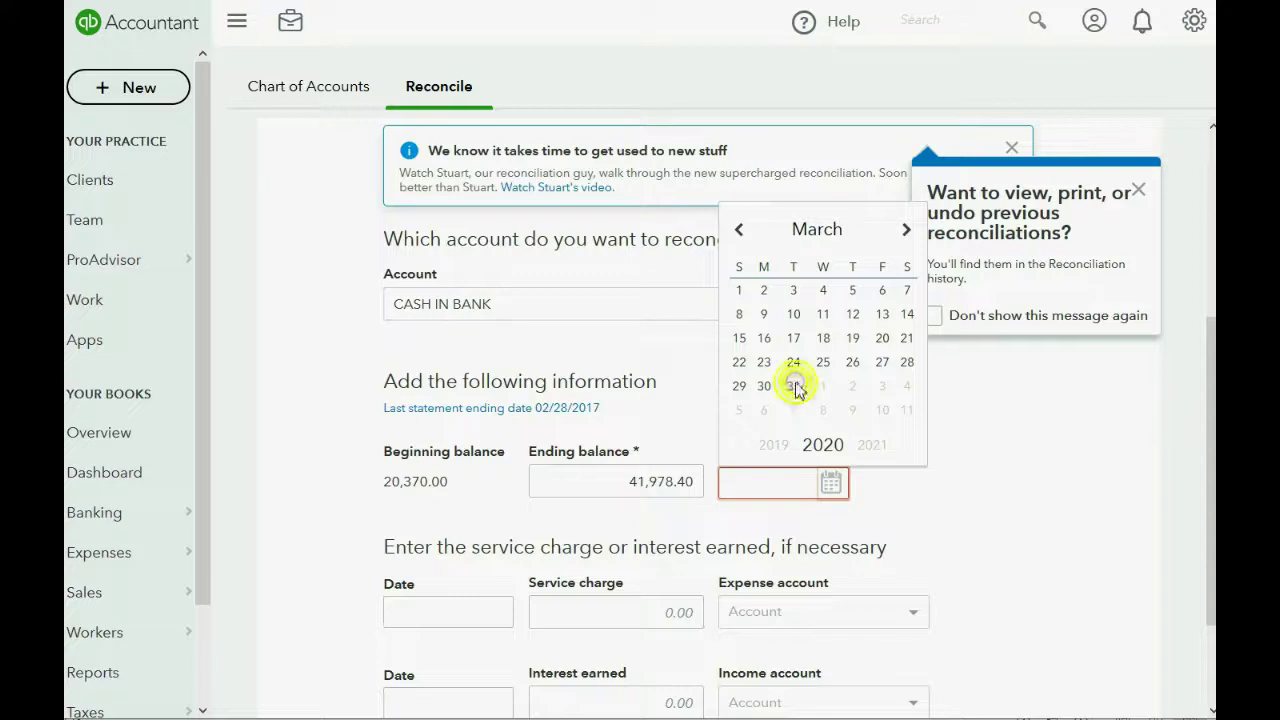
click(795, 386)
click(806, 479)
text(03/31/2017)
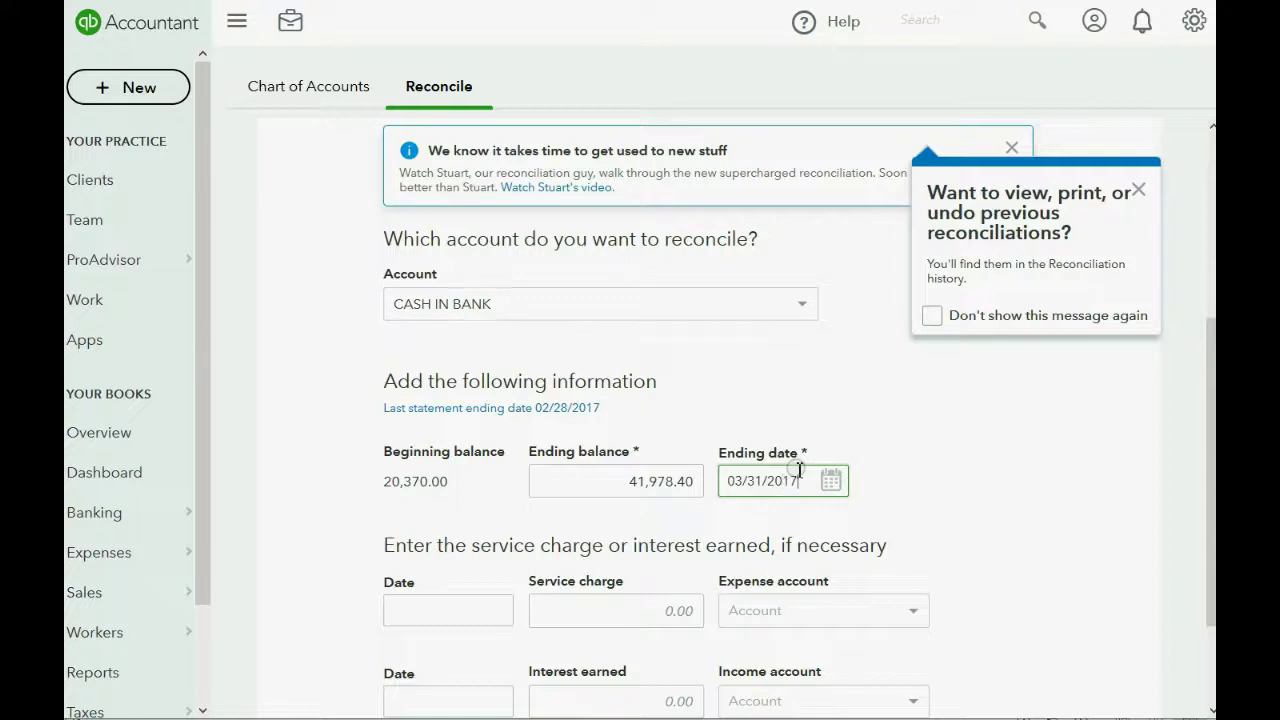
scroll(814, 520, down, 2)
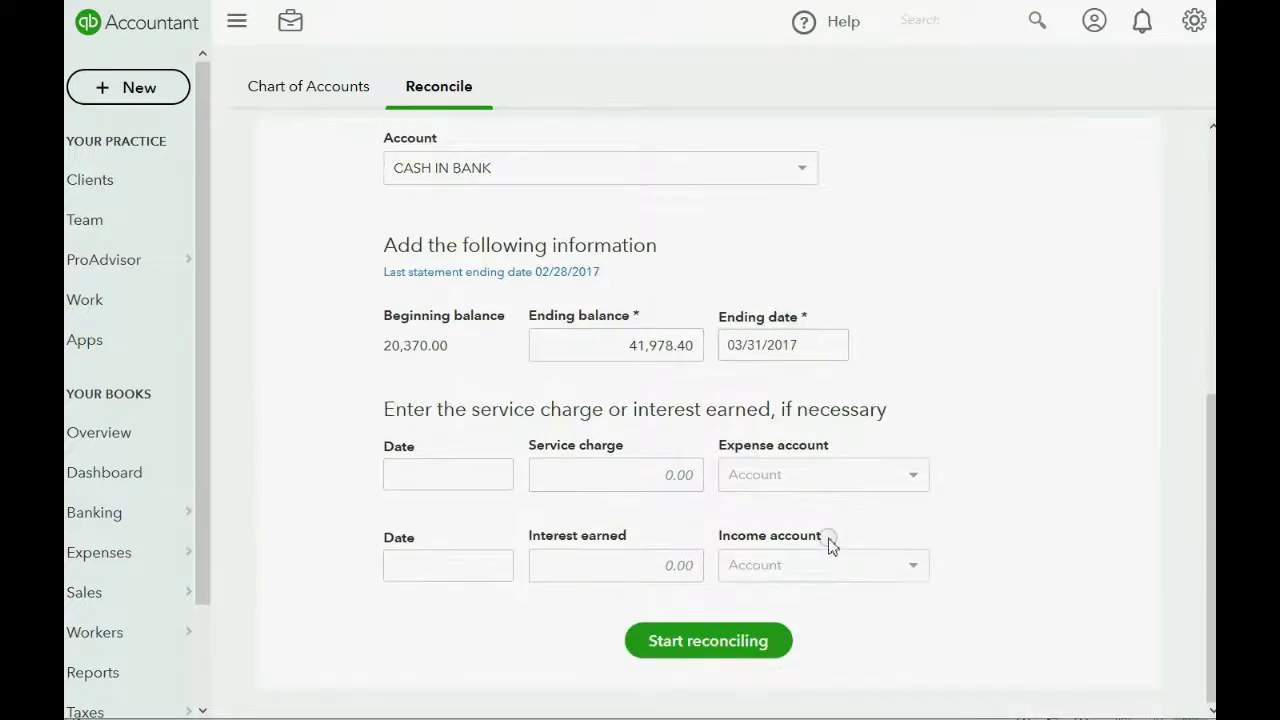
- Start reconciling, clear the 03/04 VERIZON $1,700 payment and colour its statement row blue
click(725, 646)
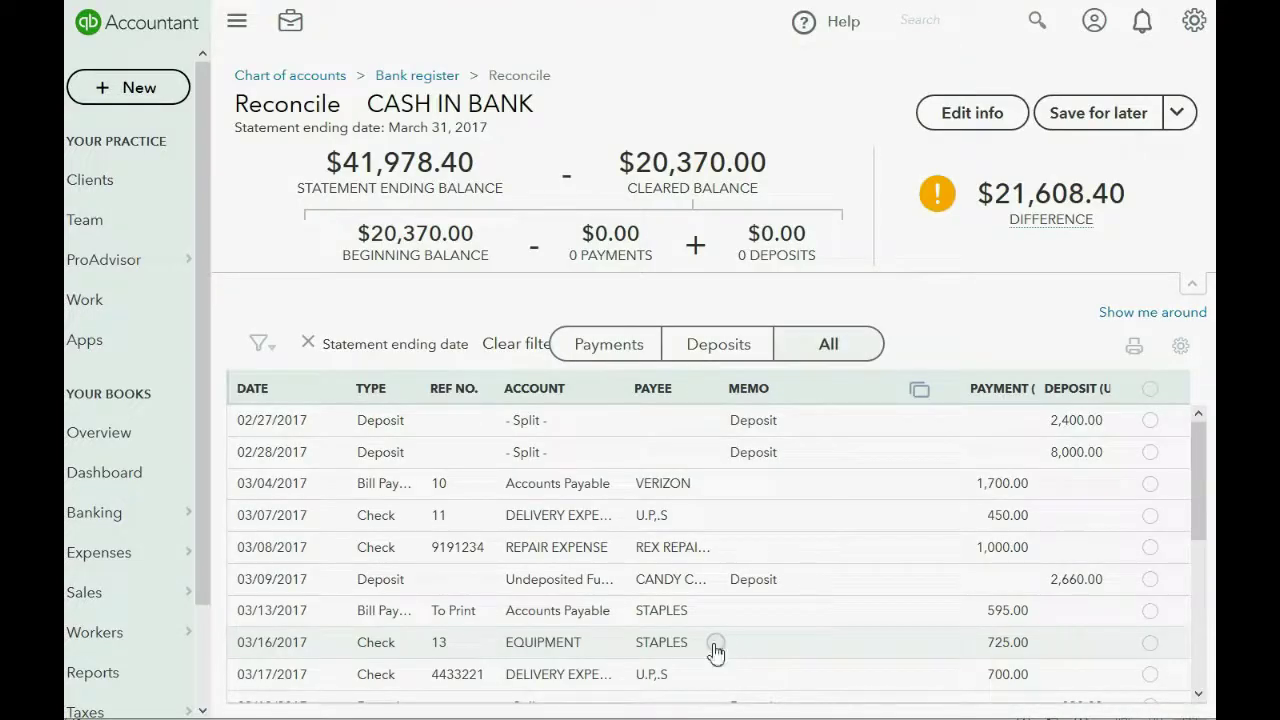
key(alt+Tab)
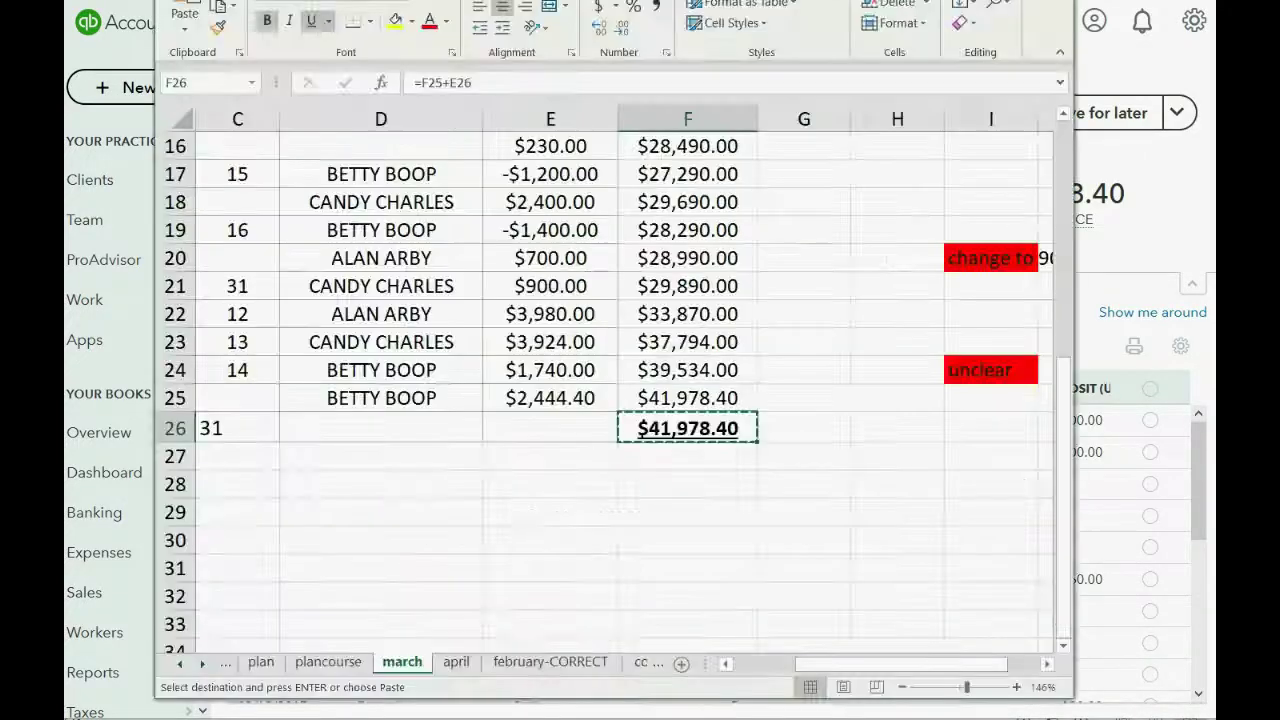
scroll(337, 606, up, 5)
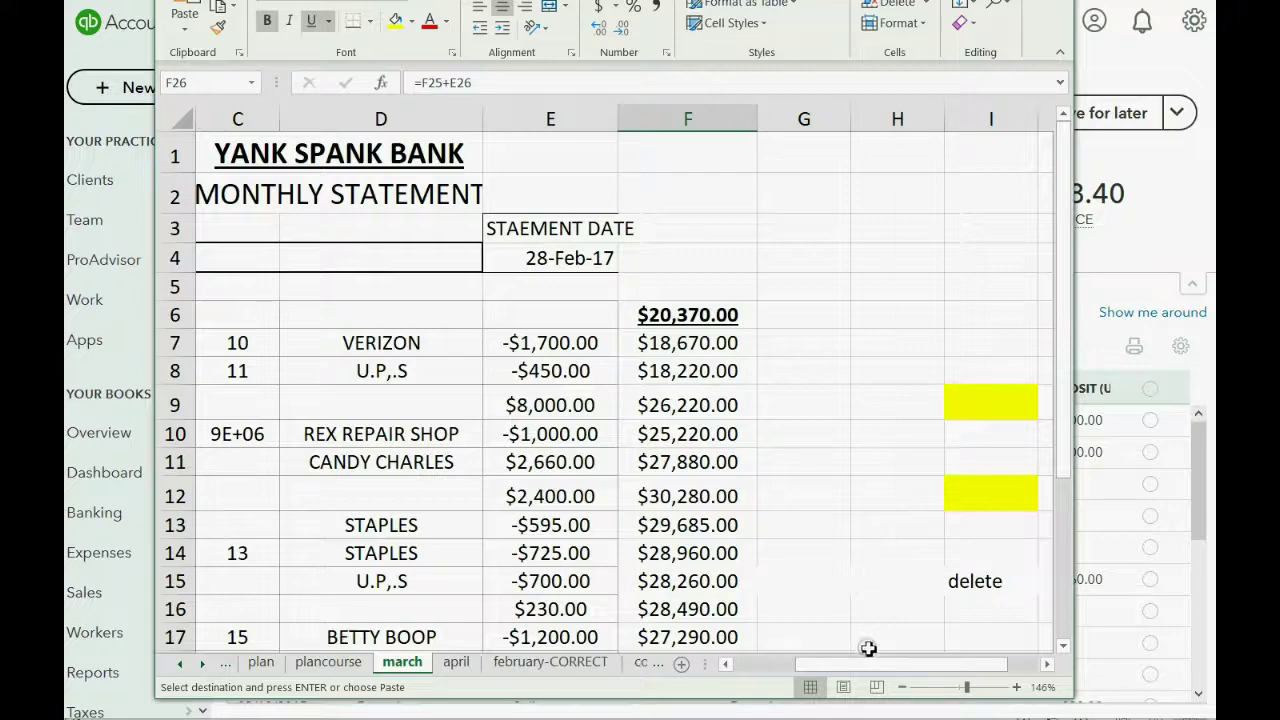
mouse_move(869, 664)
mouse_down()
mouse_move(815, 675)
mouse_move(830, 675)
mouse_up()
drag(348, 345, 810, 345)
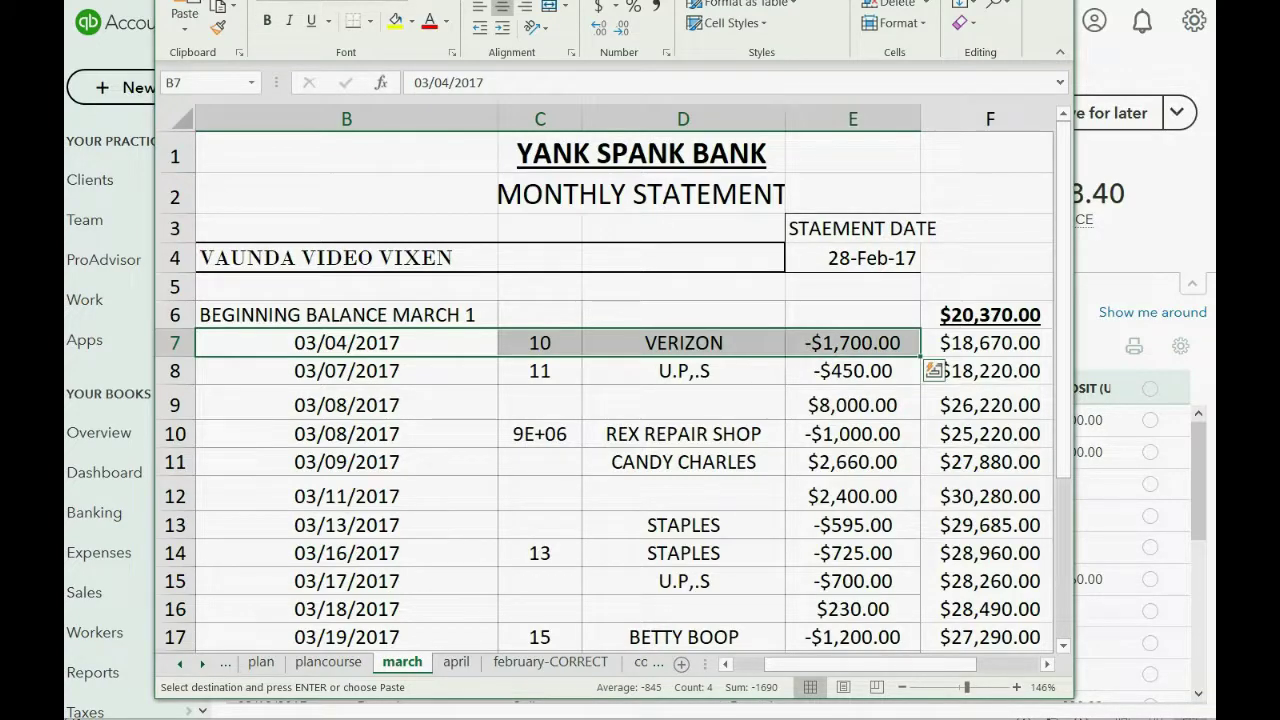
key(alt+Tab)
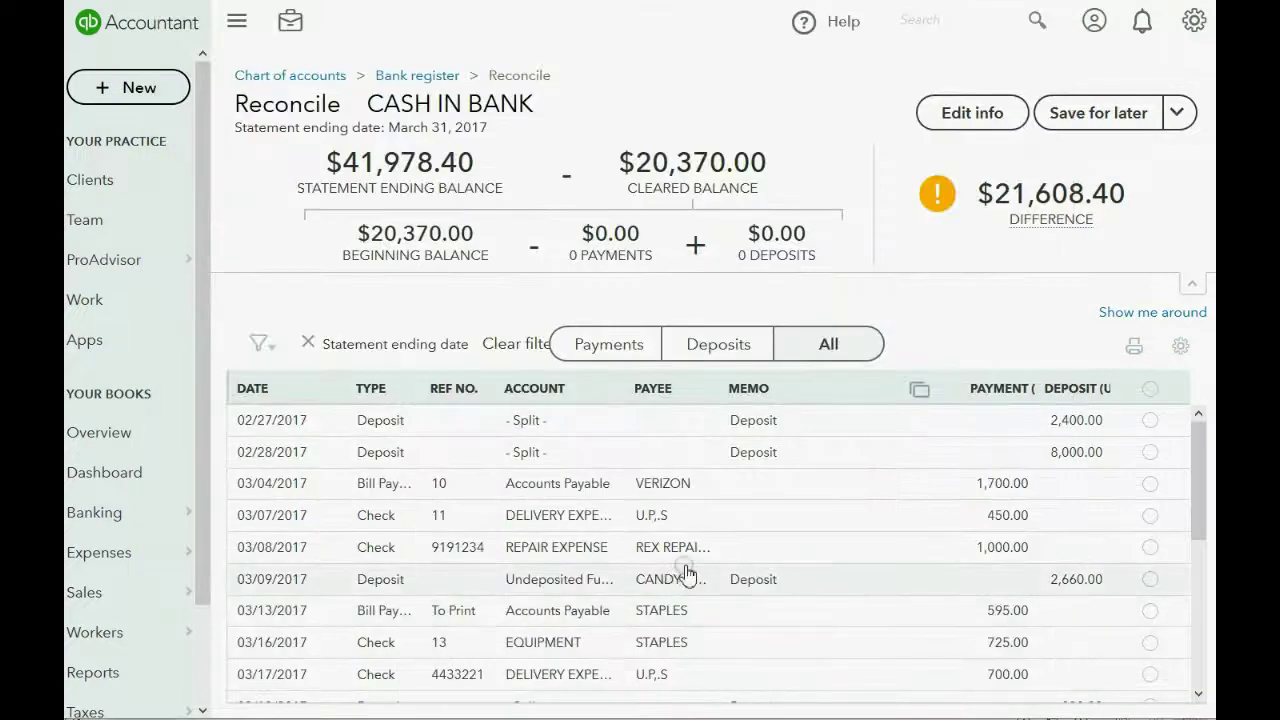
click(1151, 486)
key(alt+Tab)
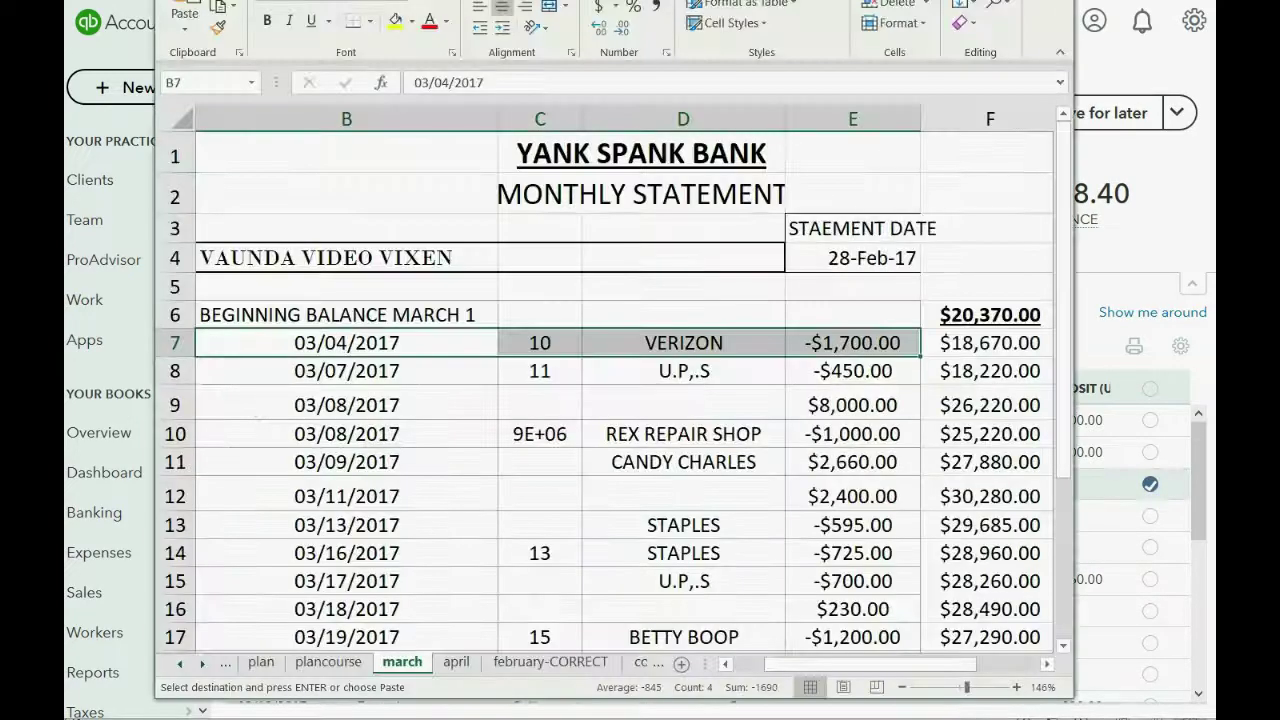
click(411, 20)
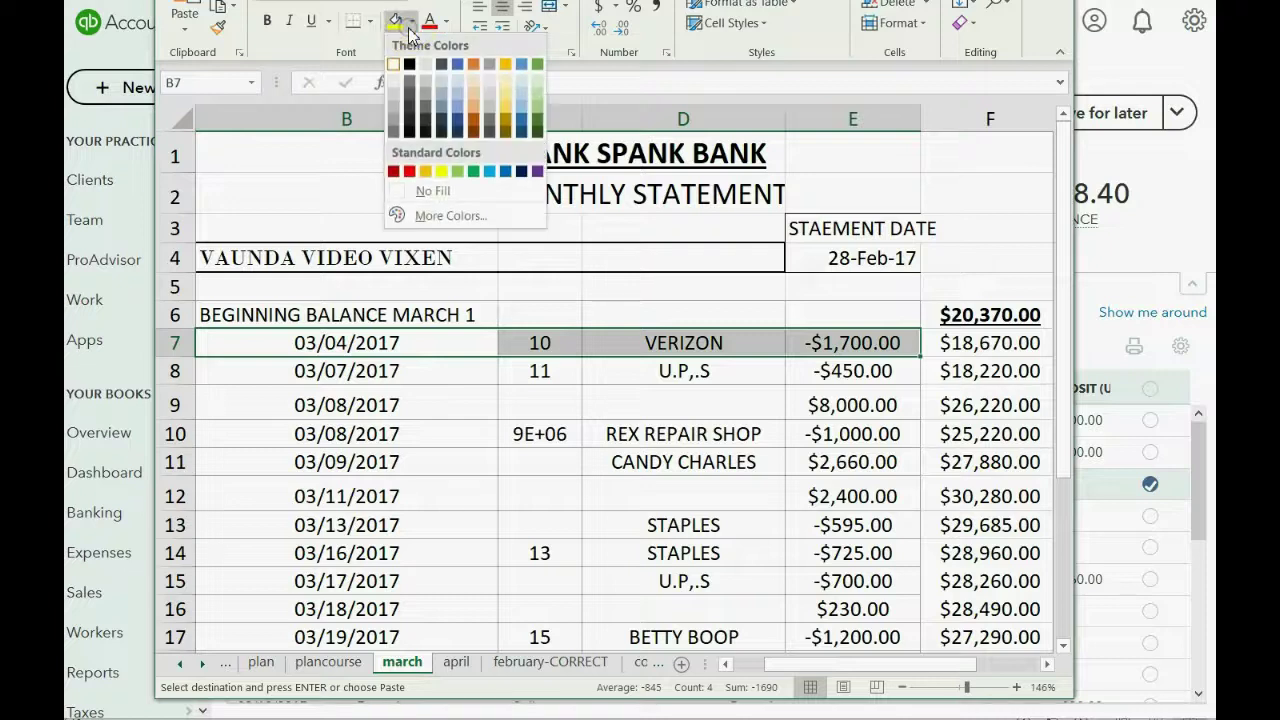
click(487, 172)
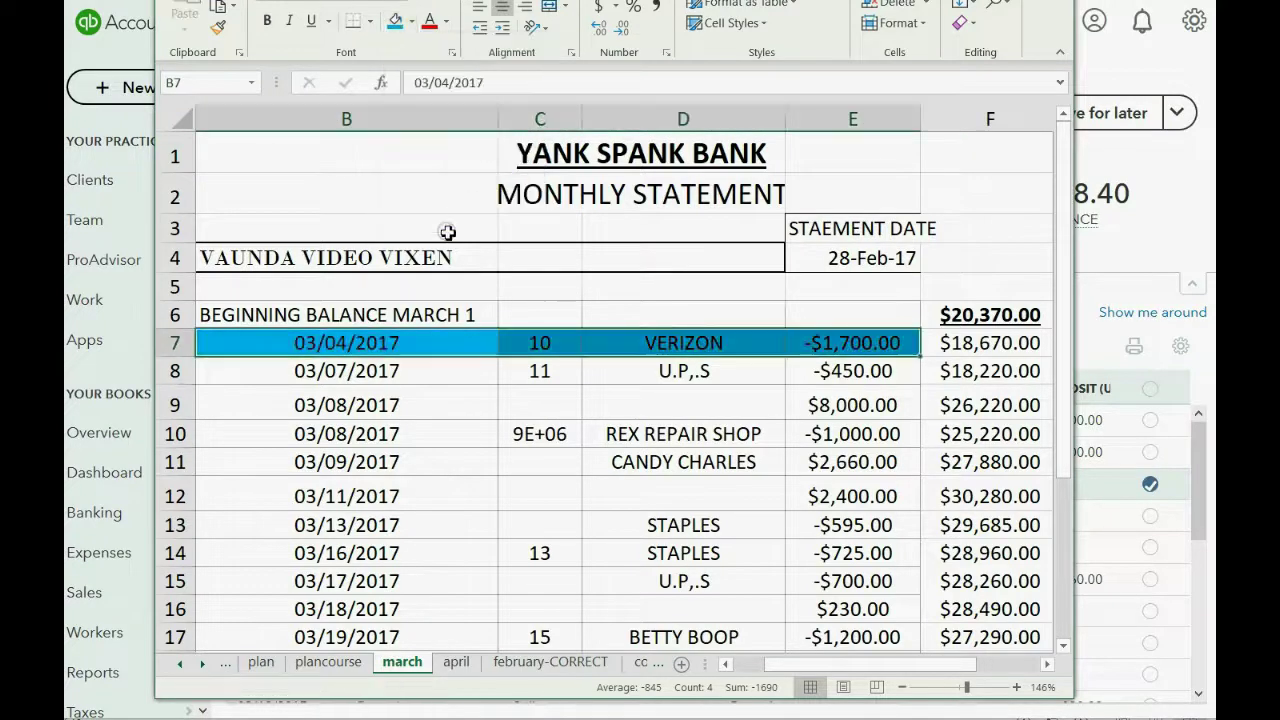
- Clear the 03/07 U.P.S $450 check and colour its statement row blue
click(357, 373)
drag(414, 373, 795, 371)
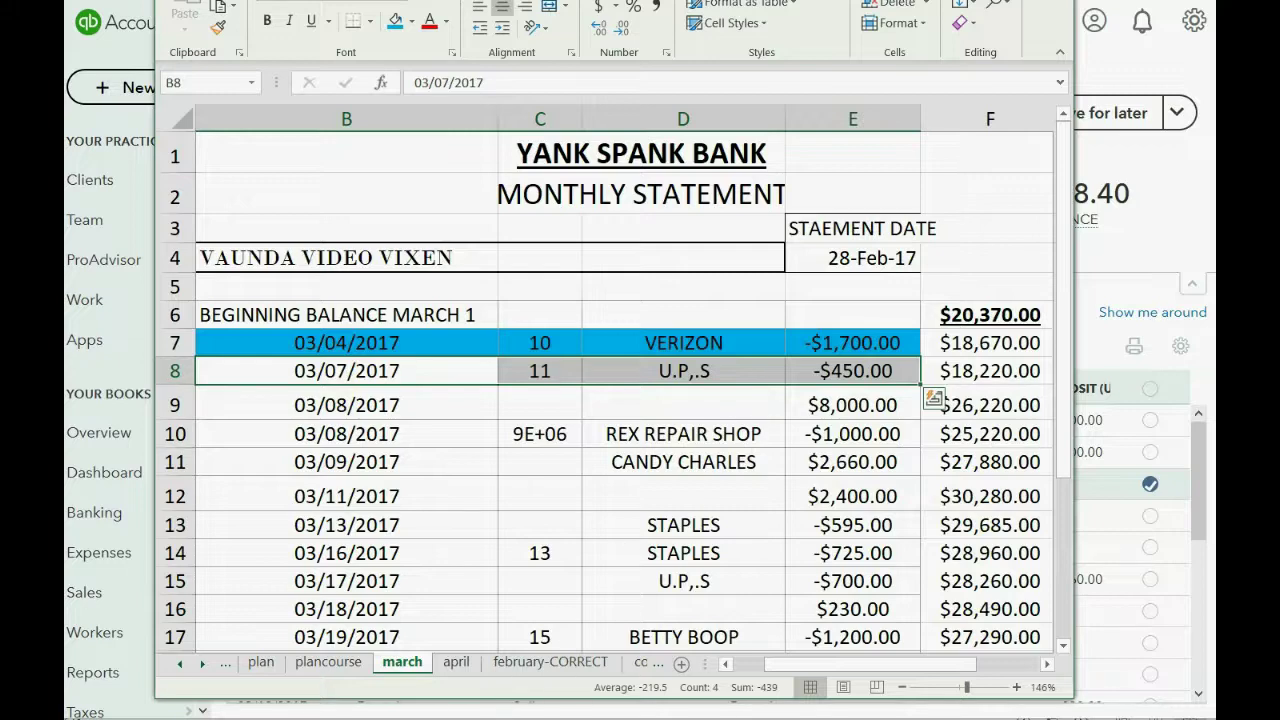
key(alt+Tab)
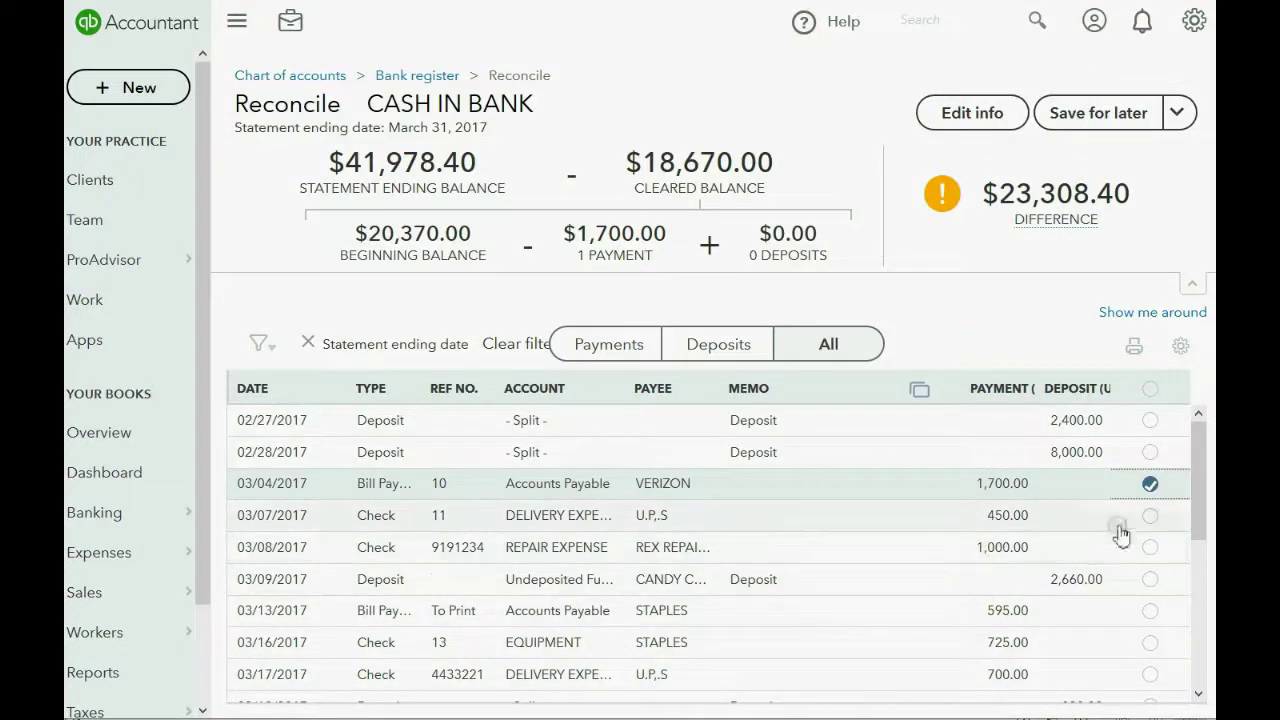
click(1152, 517)
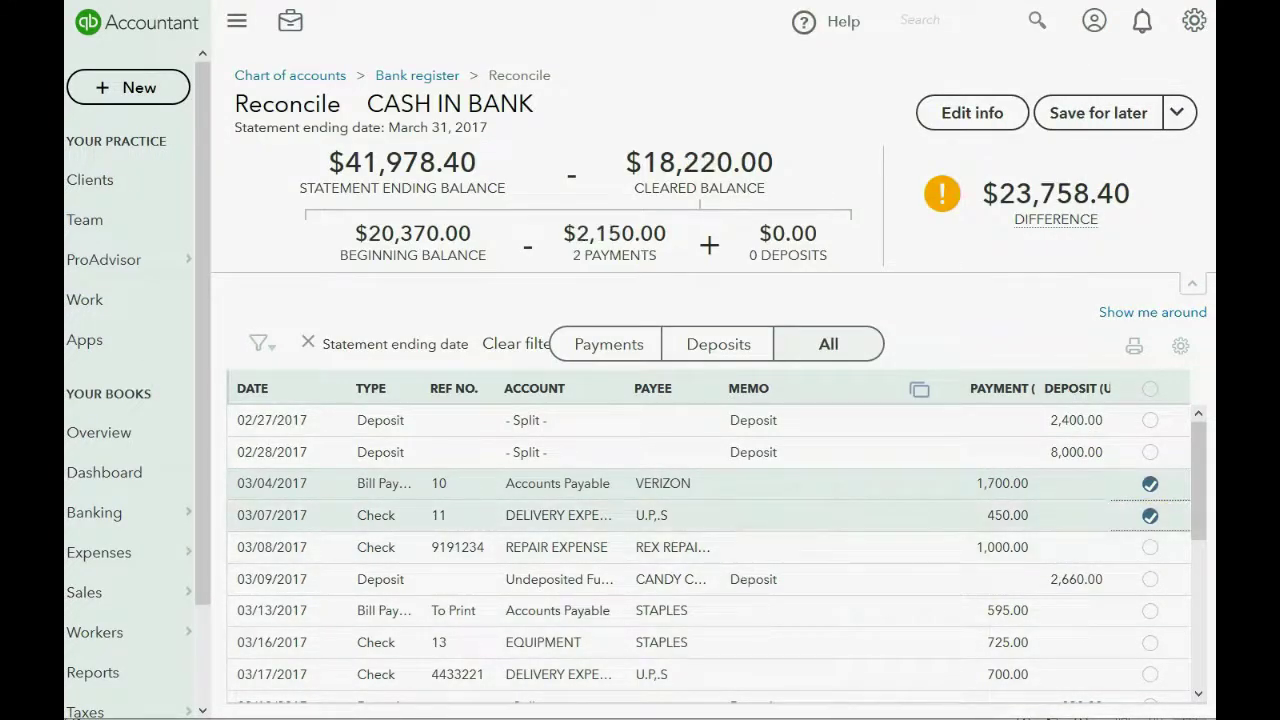
key(alt+Tab)
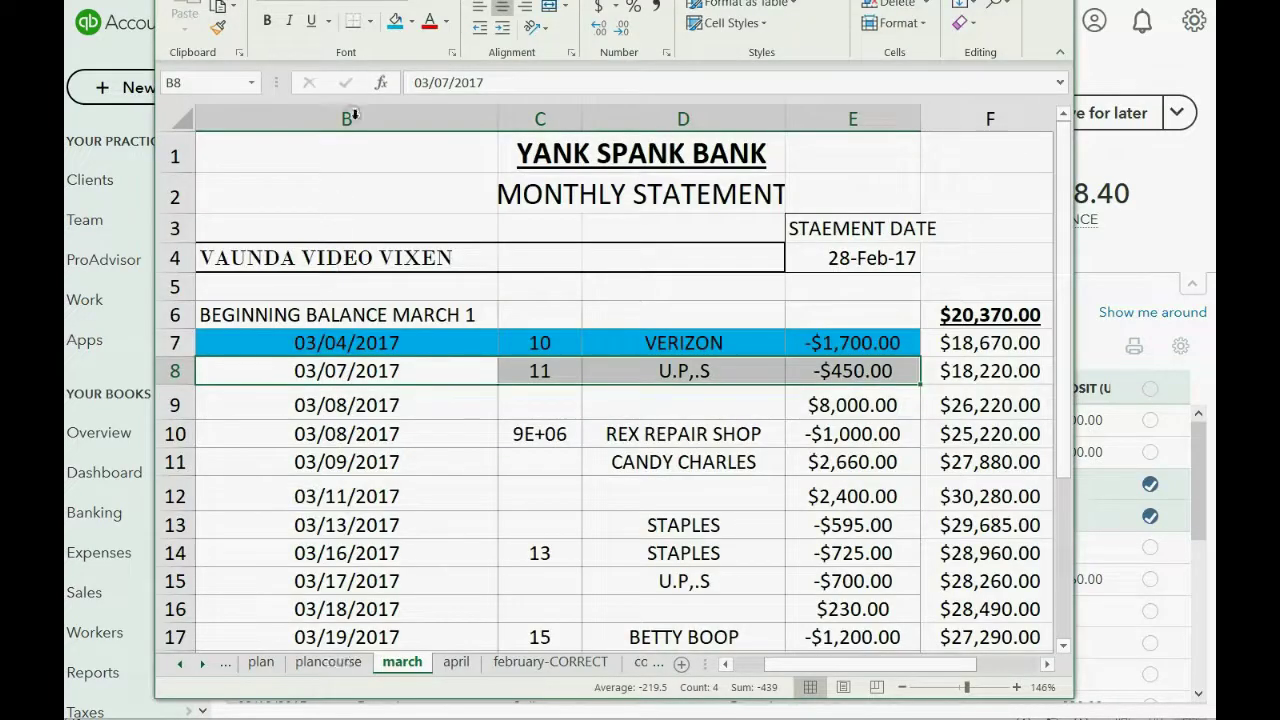
click(396, 22)
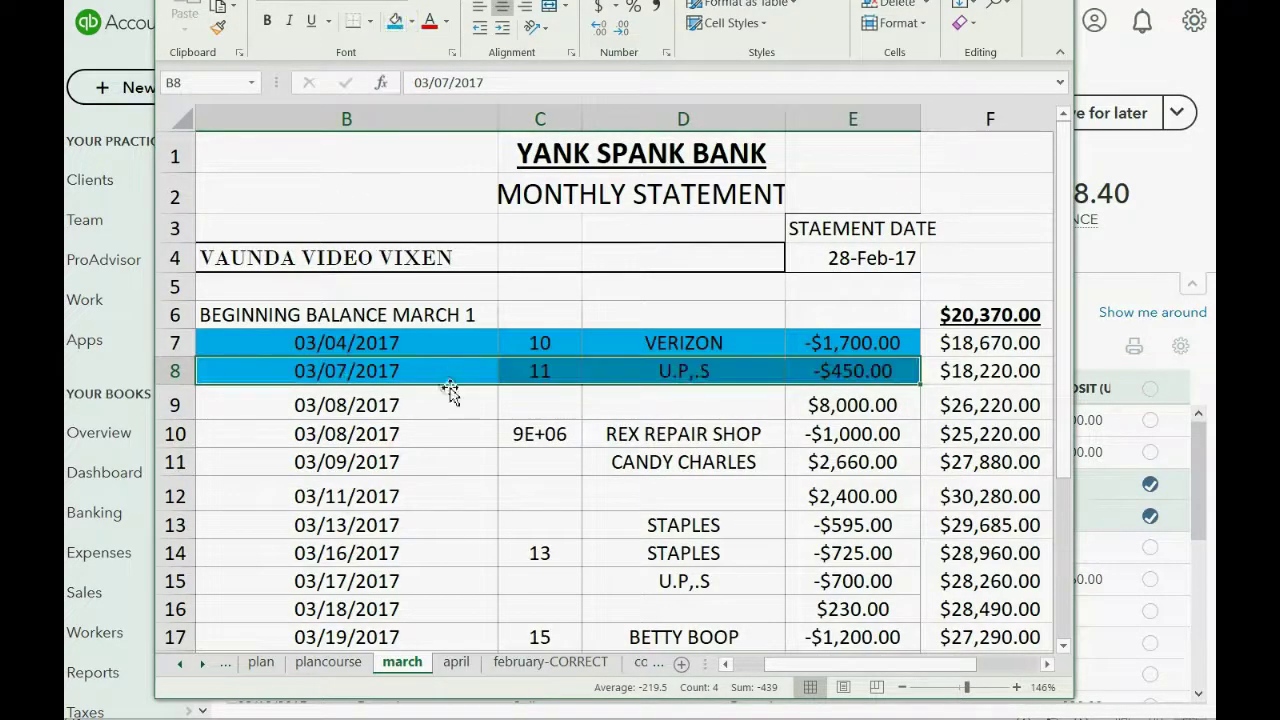
drag(395, 405, 800, 402)
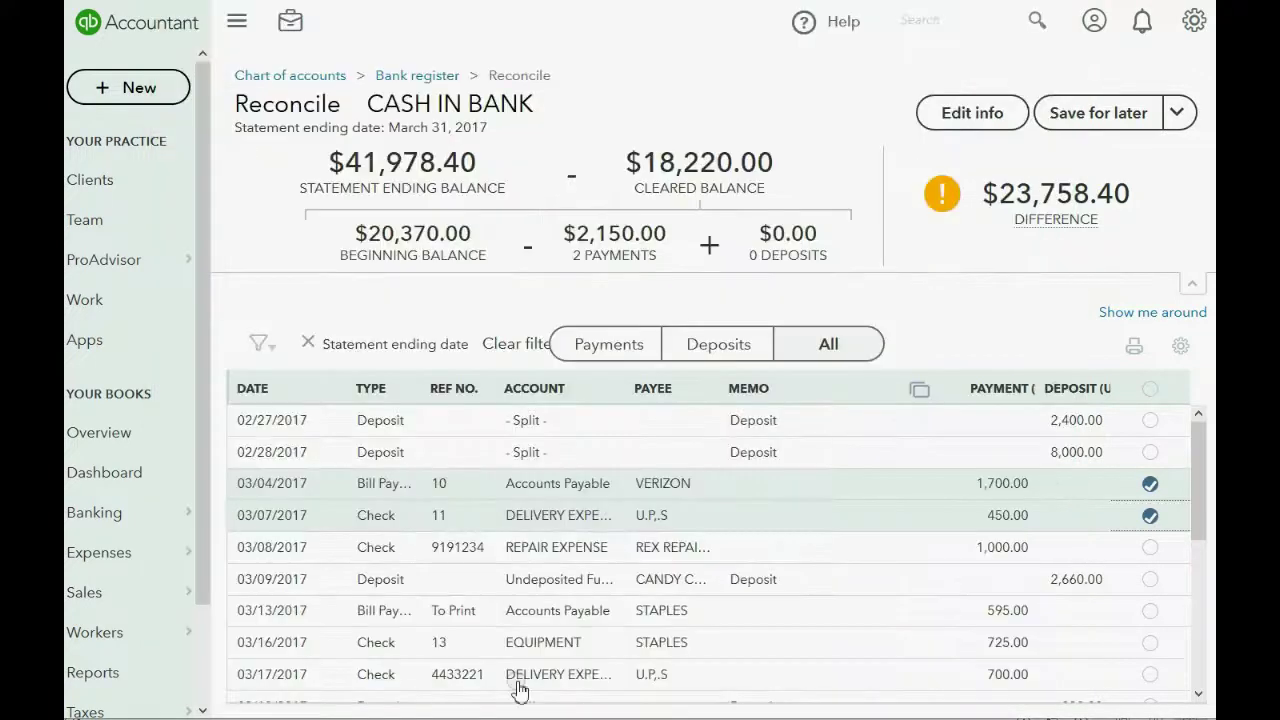
- Clear the 03/08 $8,000 deposit and REX REPAIR SHOP payment, colouring both rows blue
click(1150, 452)
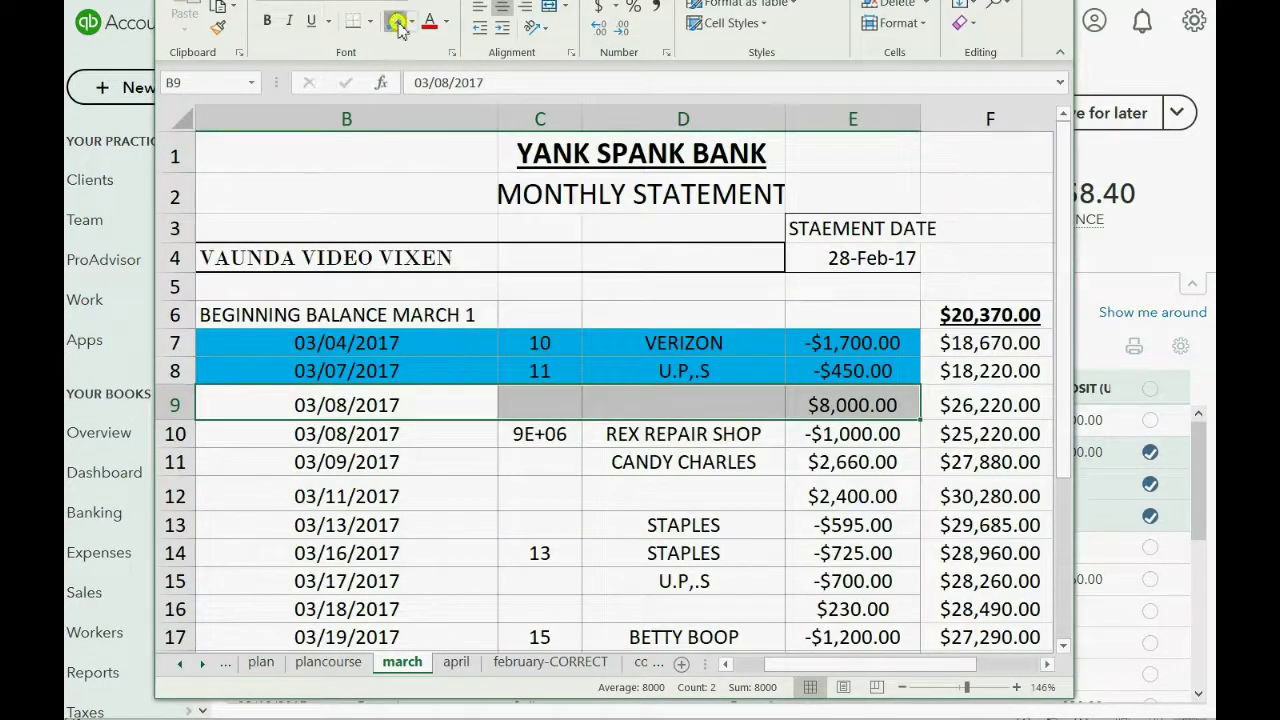
click(397, 22)
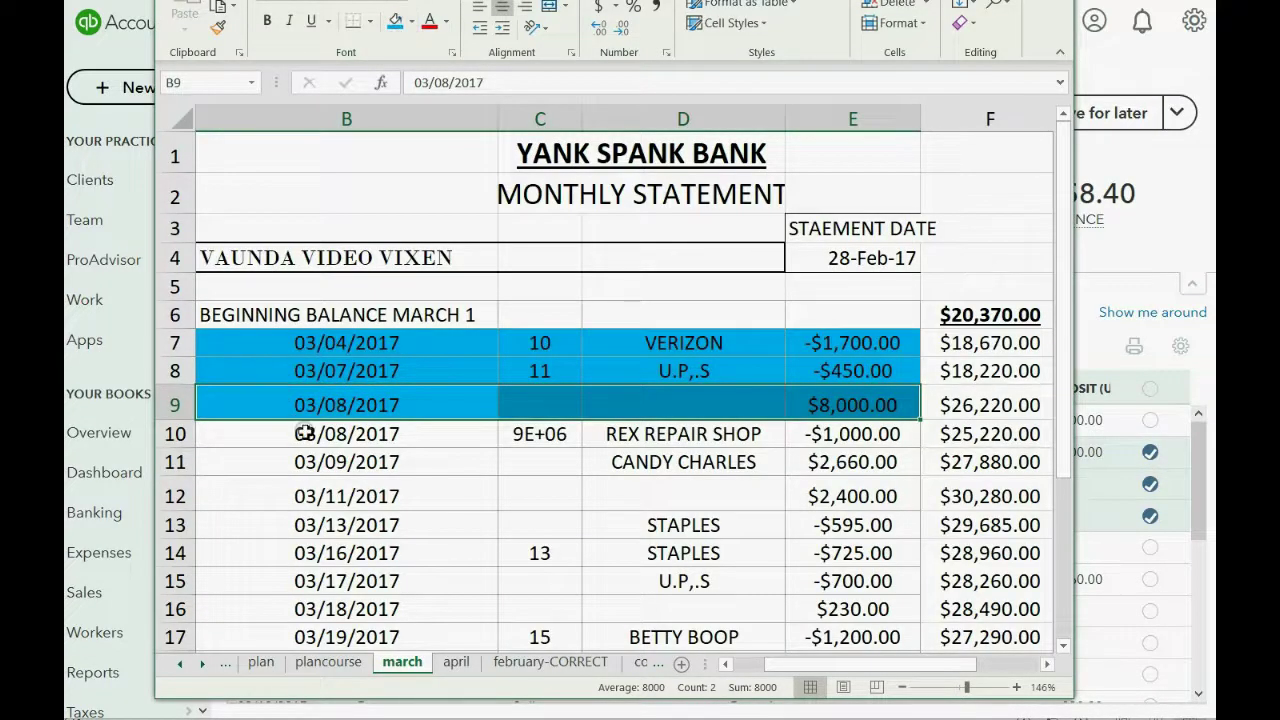
drag(303, 433, 821, 428)
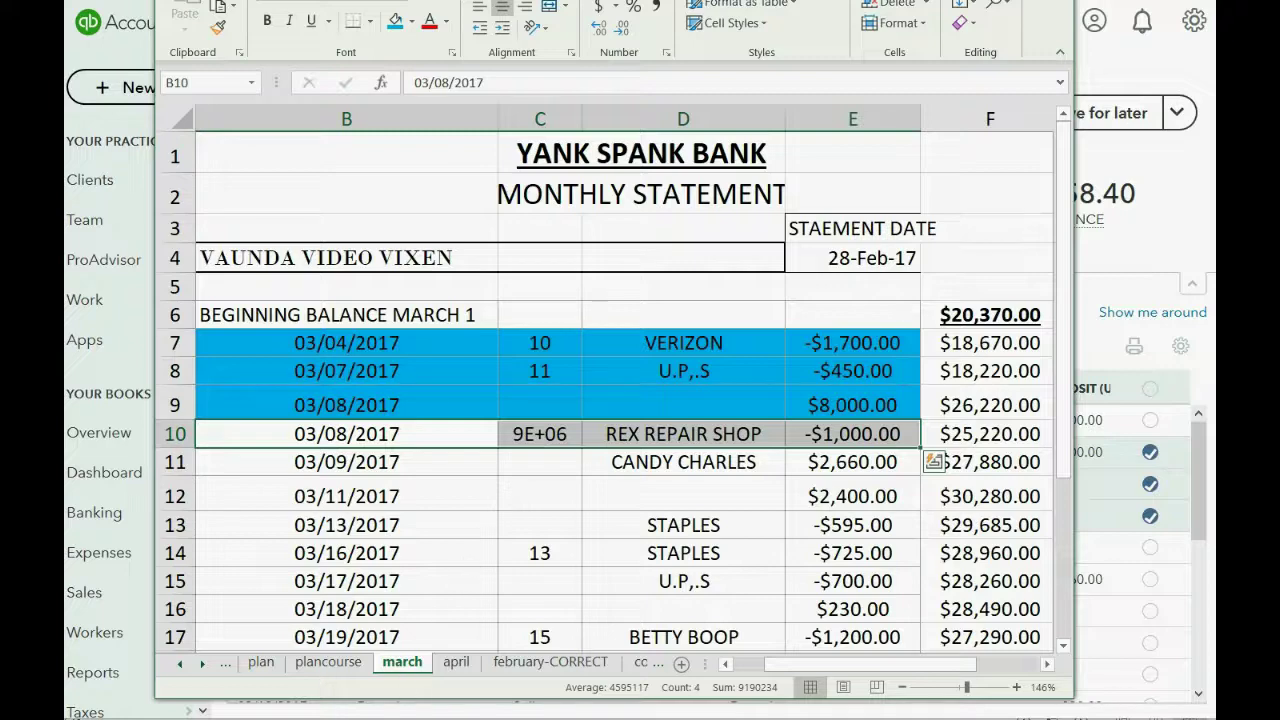
key(alt+Tab)
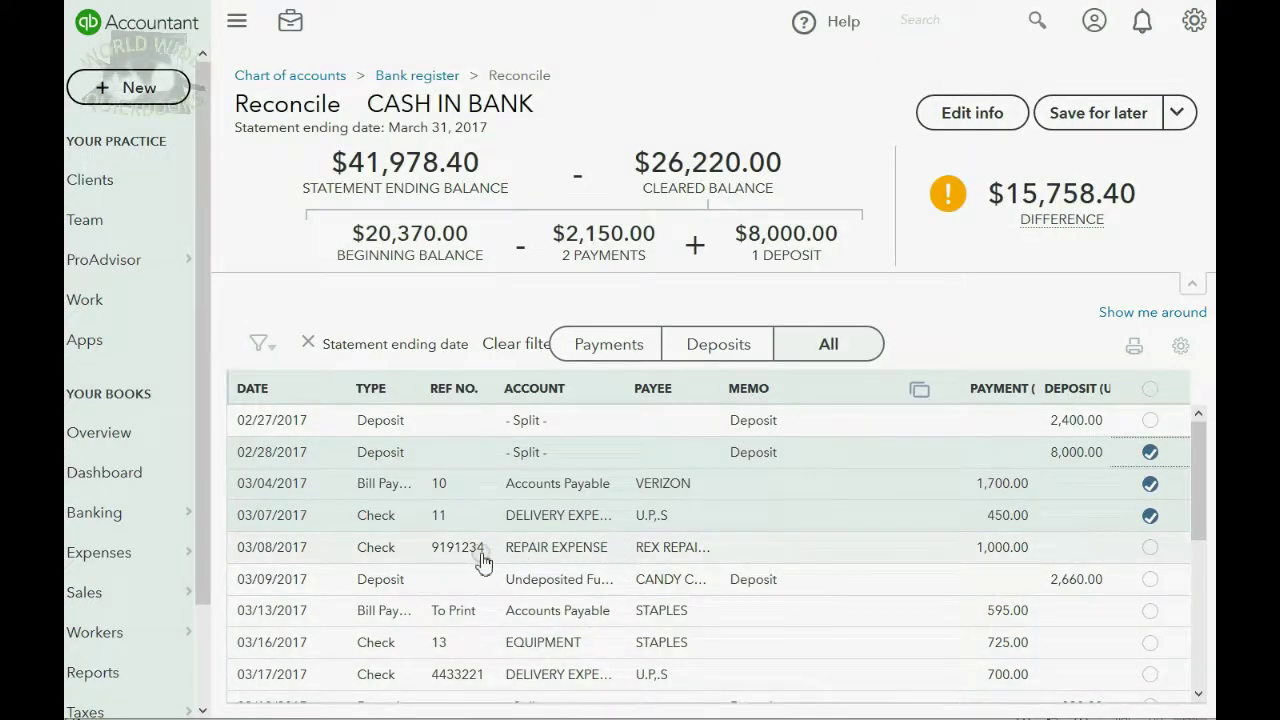
click(1150, 549)
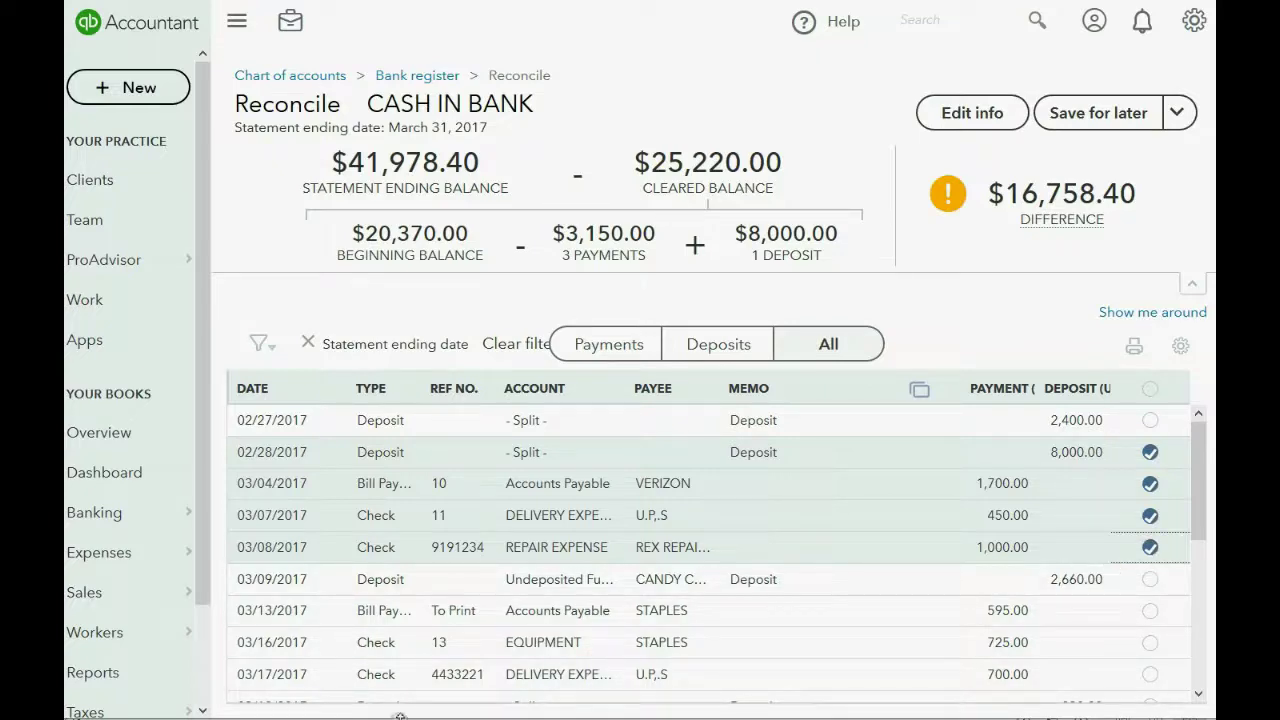
click(300, 719)
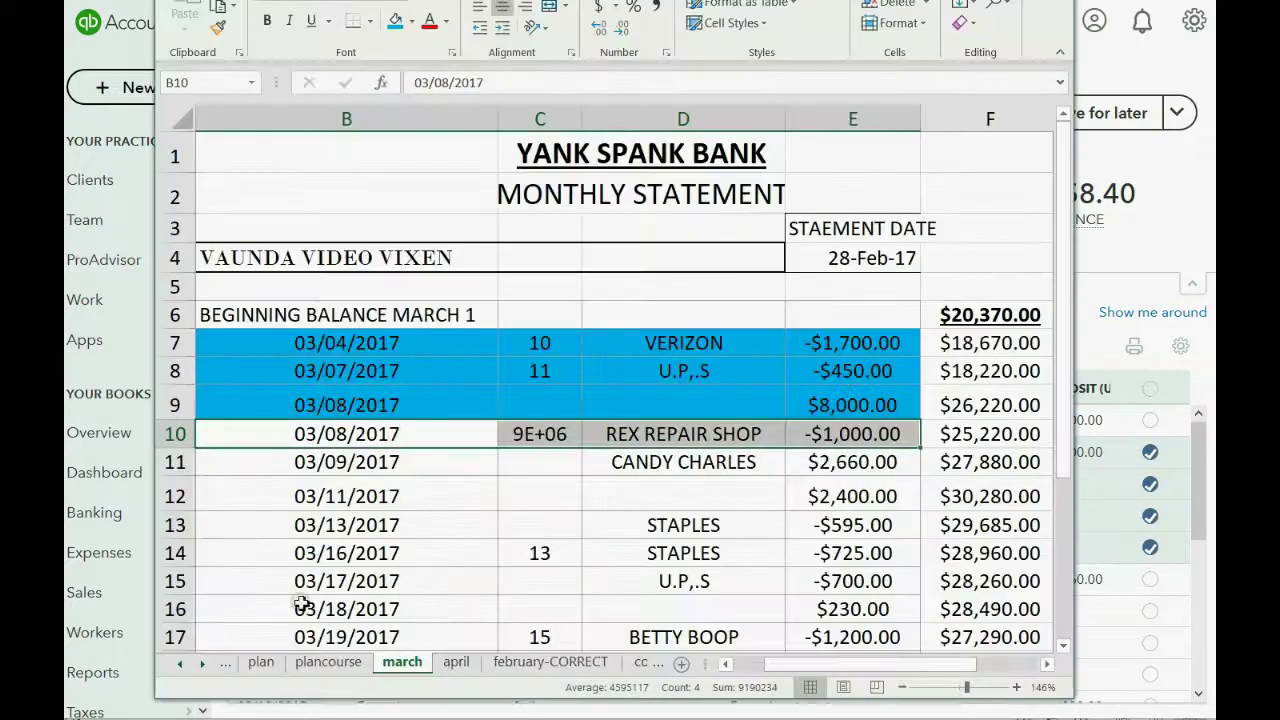
click(396, 22)
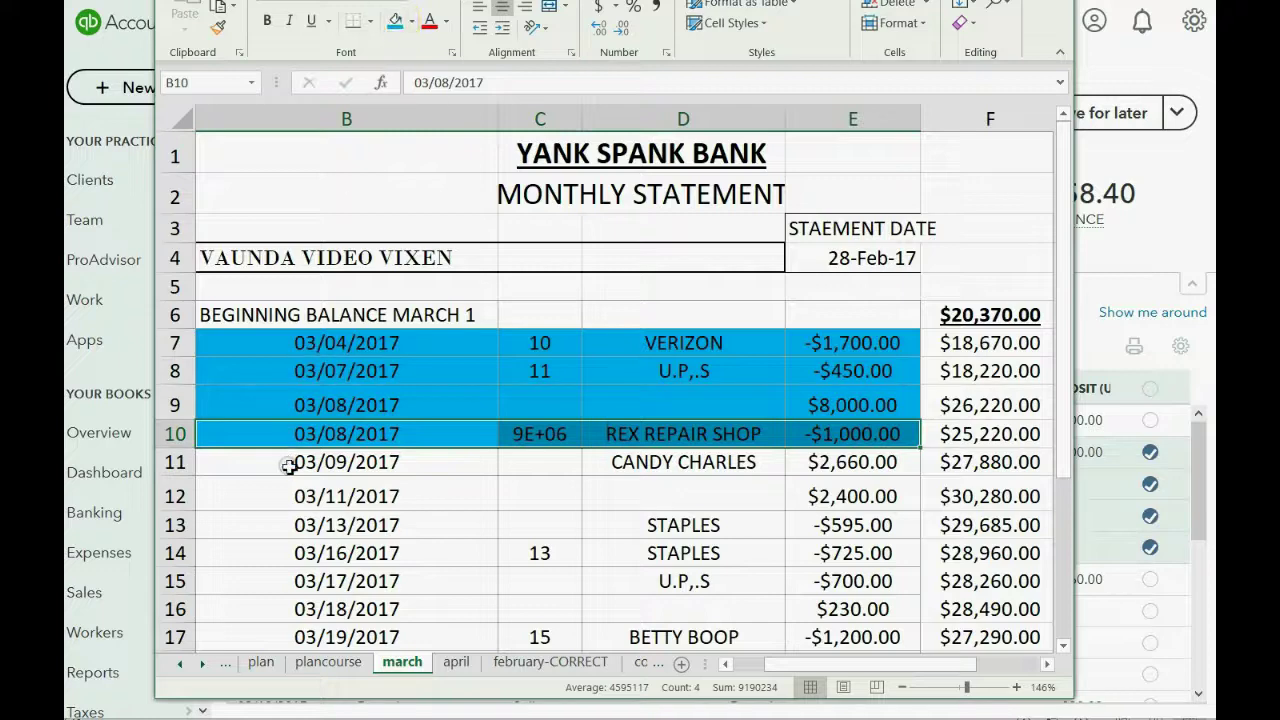
drag(288, 467, 846, 457)
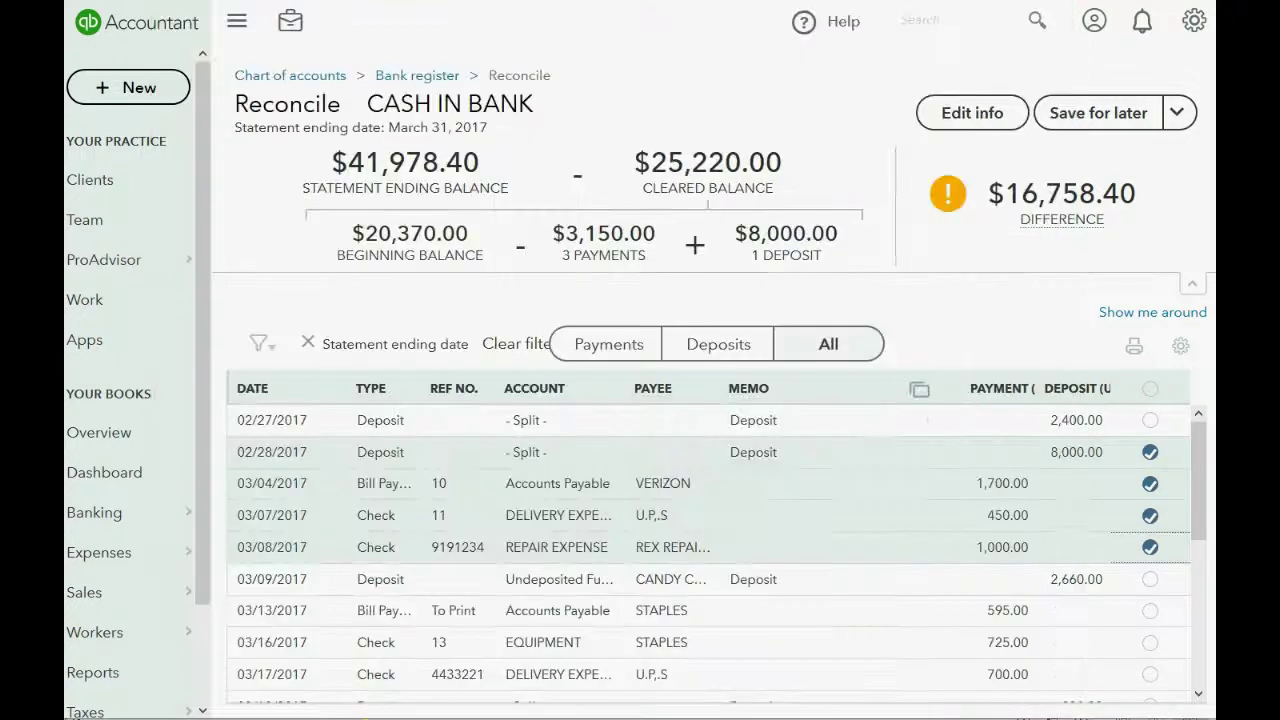
click(1010, 712)
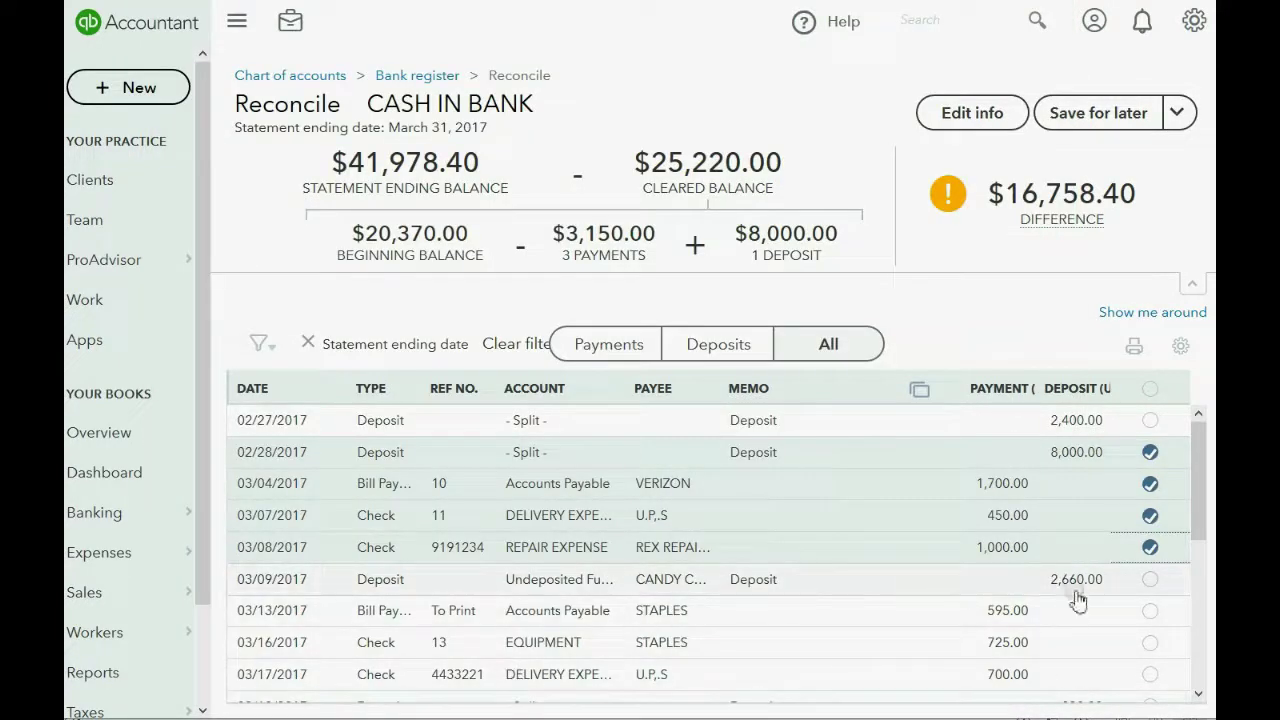
click(1150, 579)
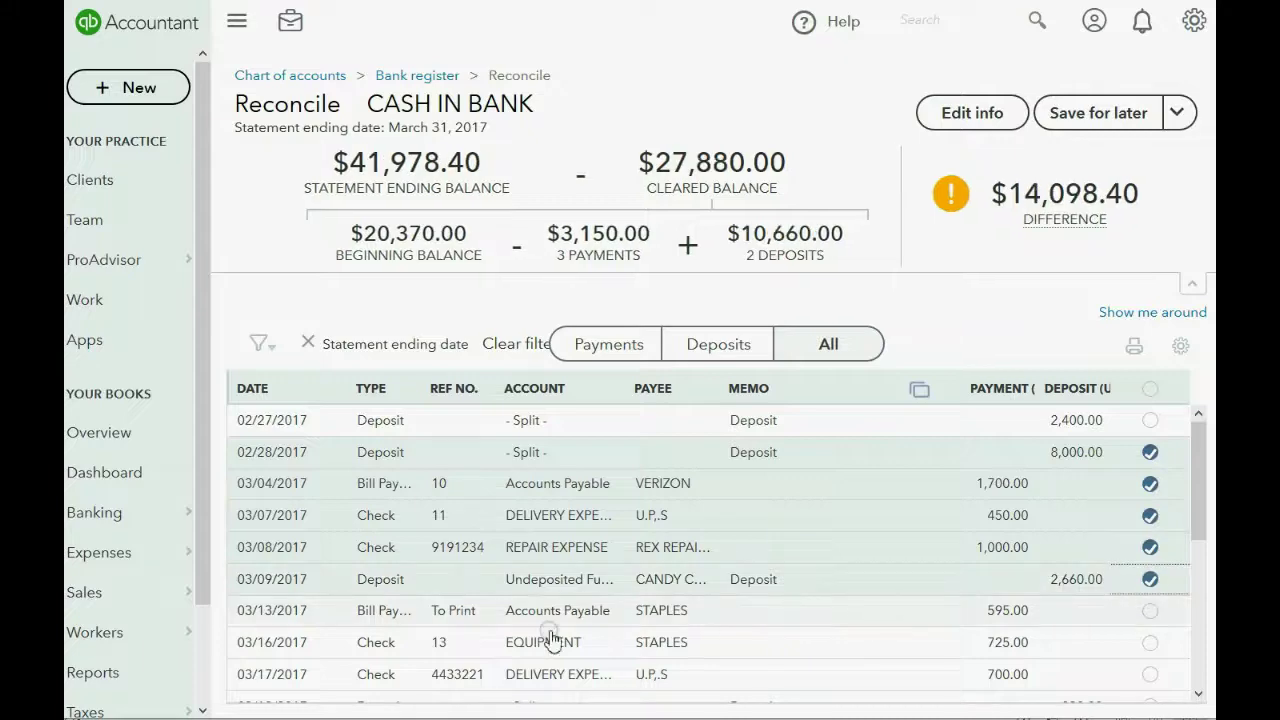
click(1010, 712)
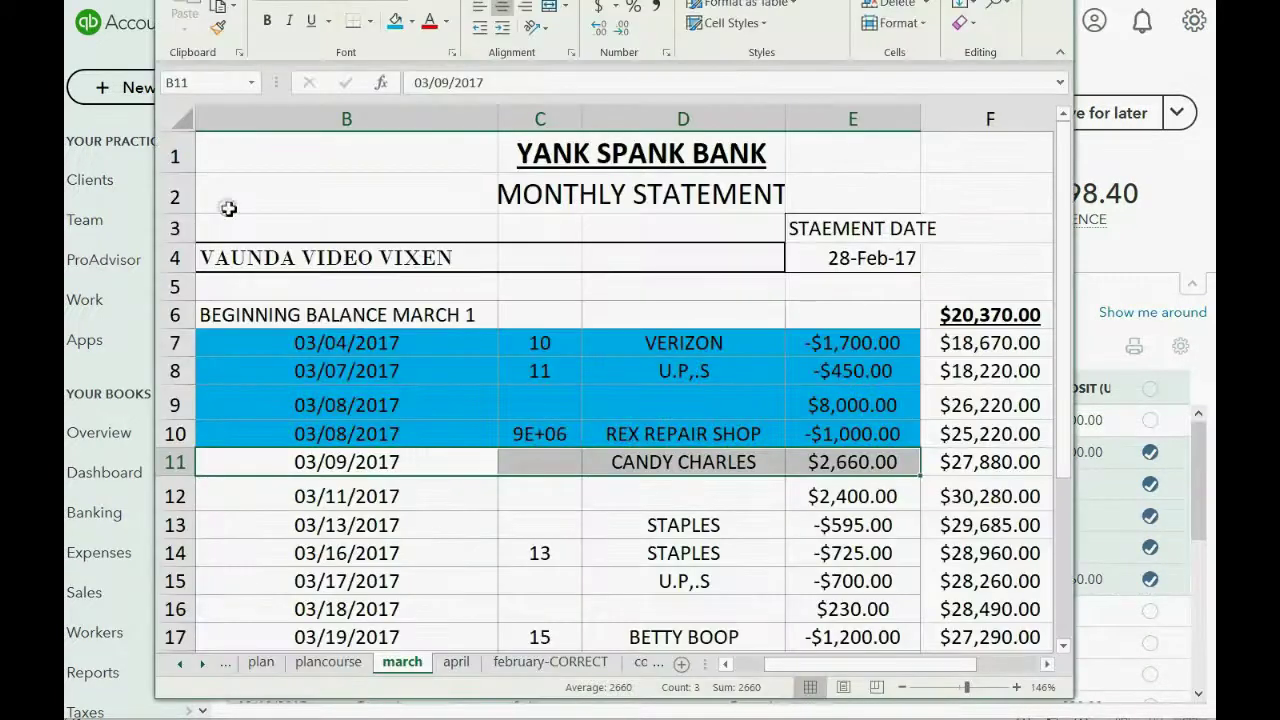
click(392, 24)
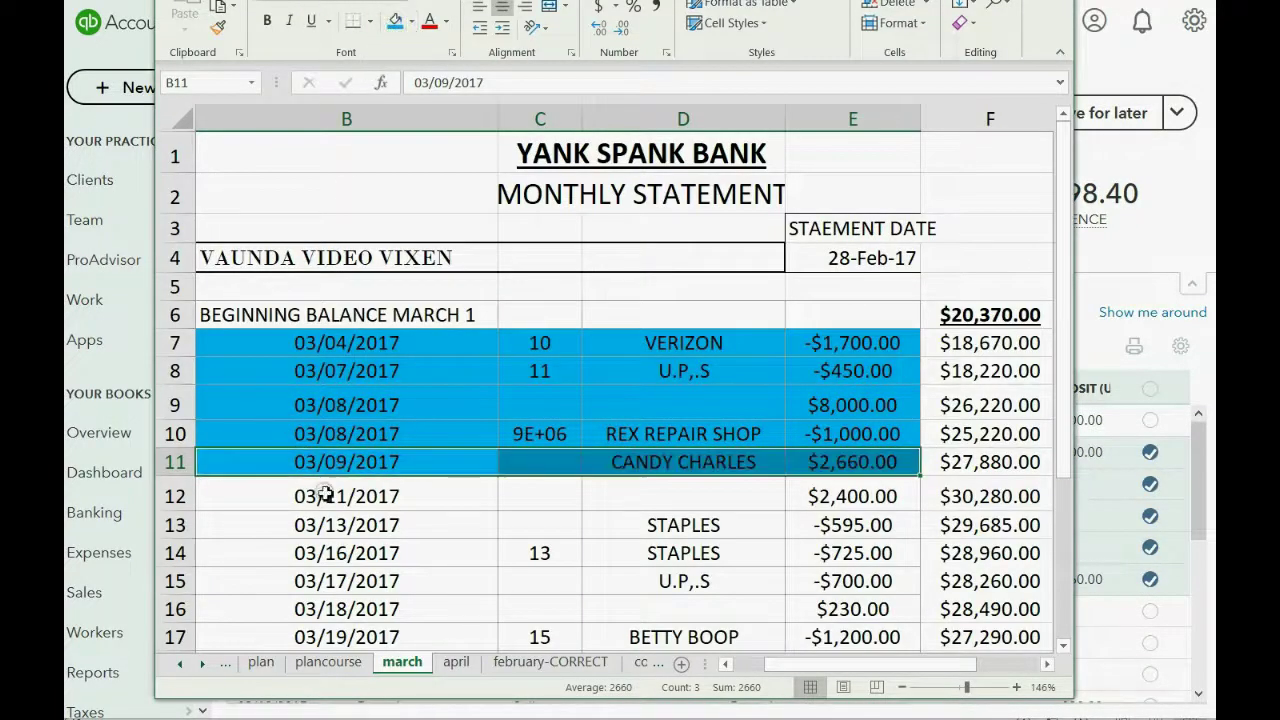
drag(327, 496, 795, 494)
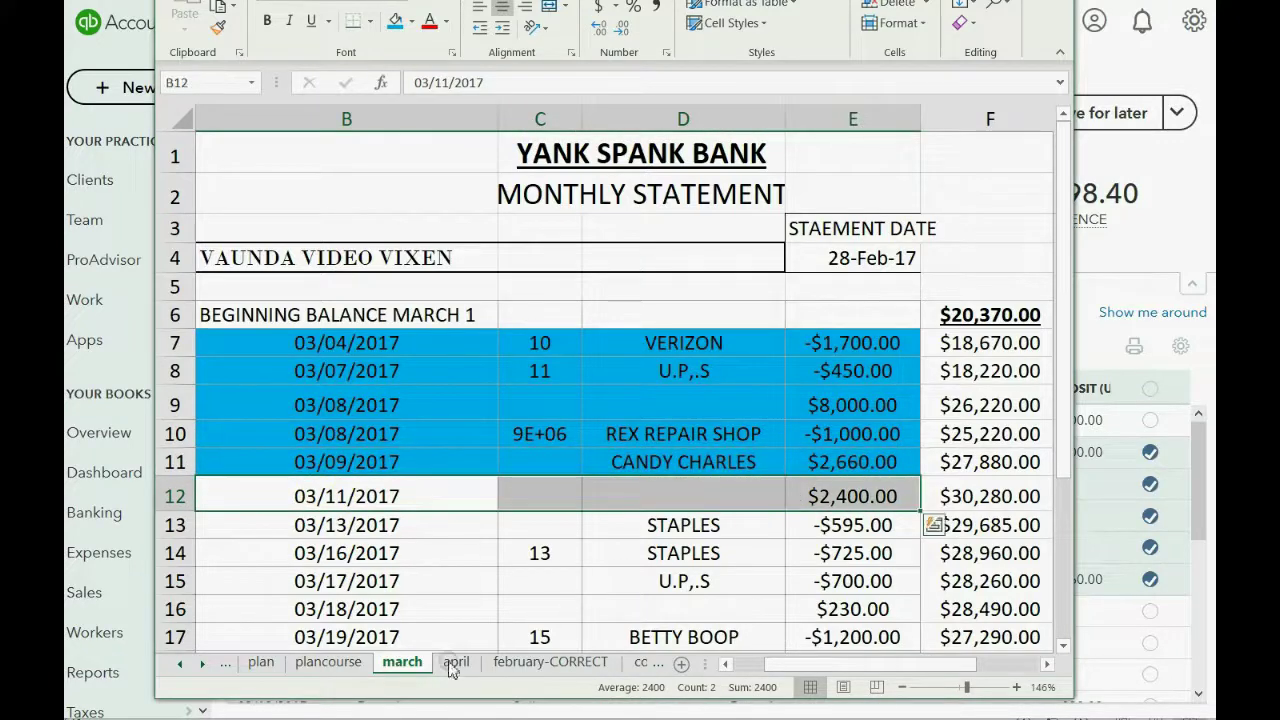
key(alt+Tab)
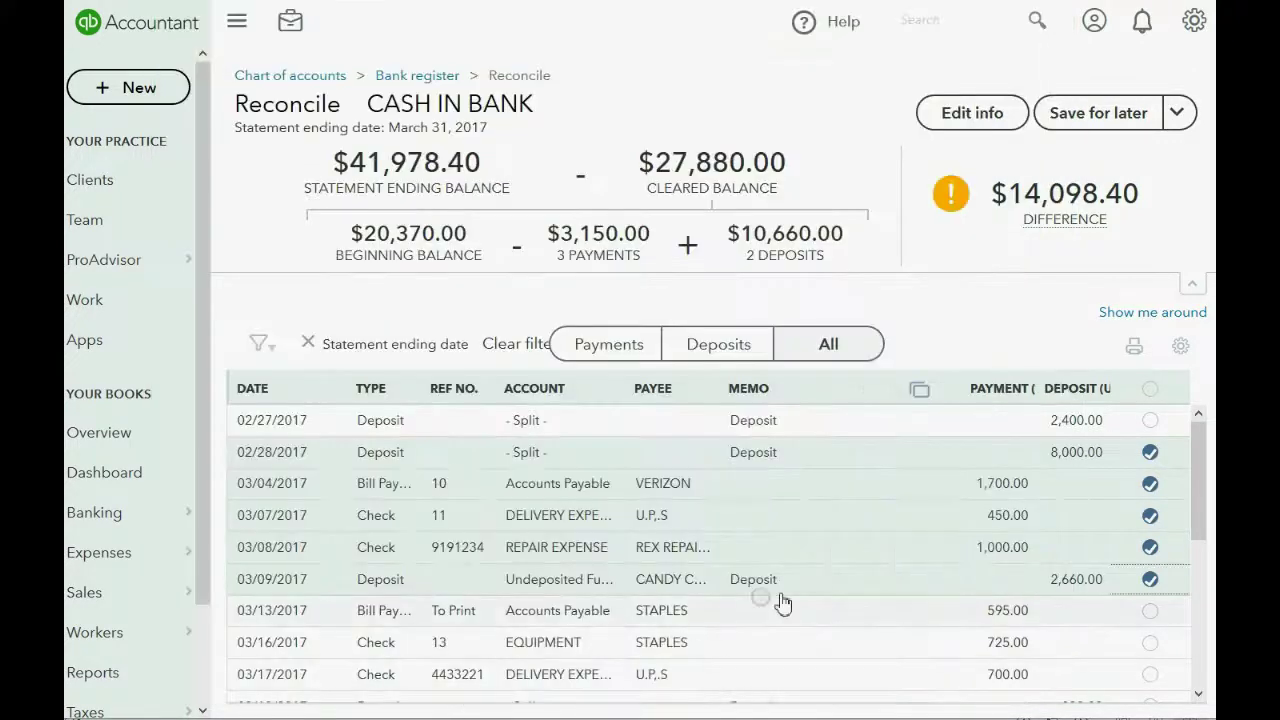
click(1150, 420)
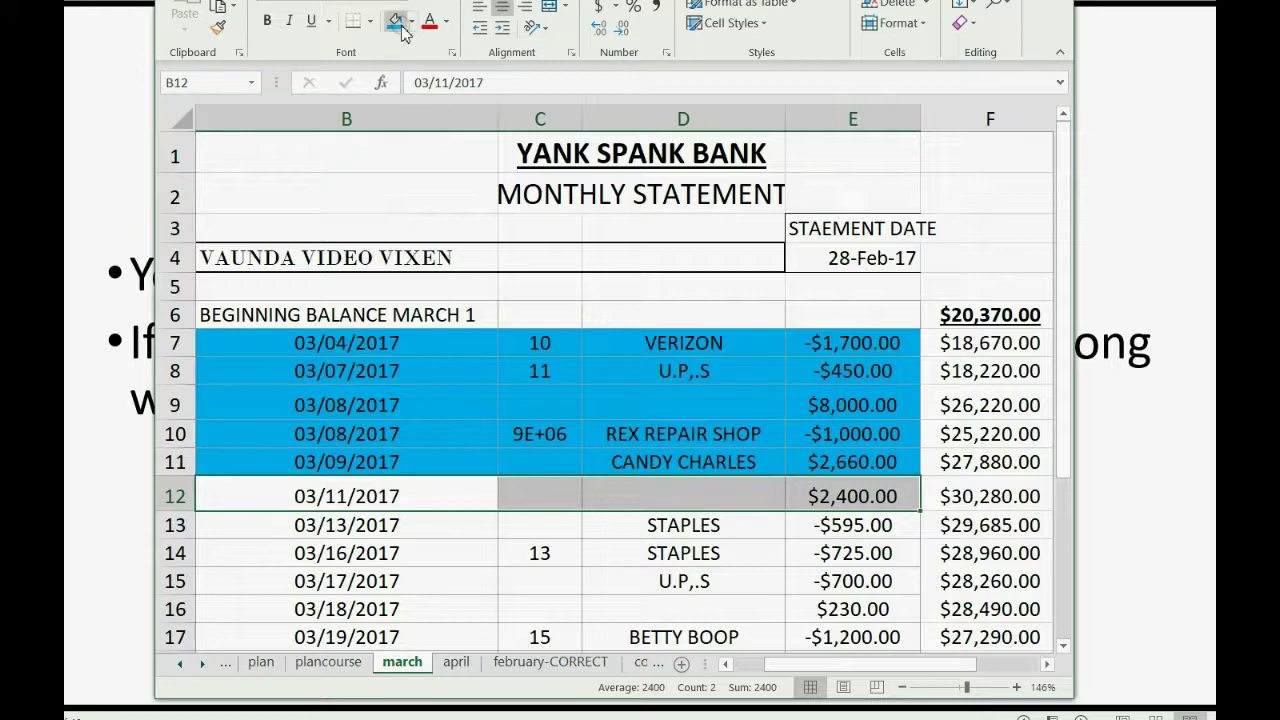
click(399, 24)
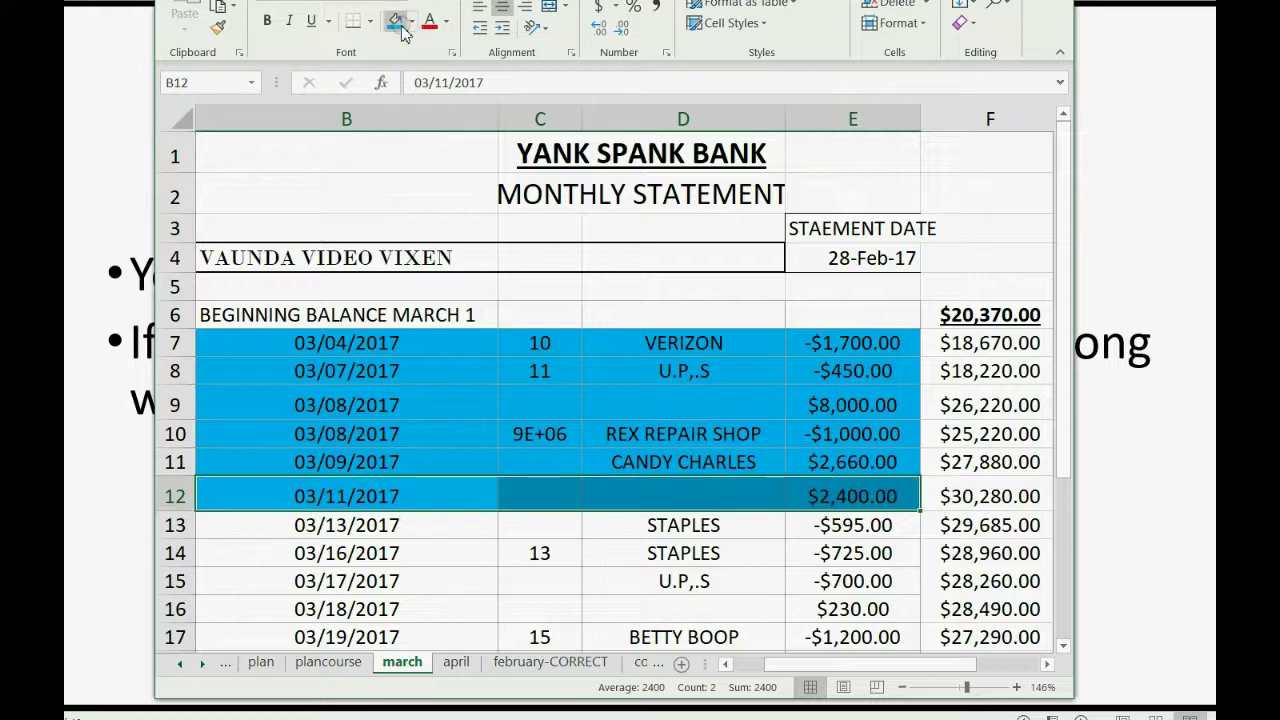
- Clear the 03/13 and 03/16 STAPLES payments, colouring their statement rows blue
drag(284, 533, 808, 537)
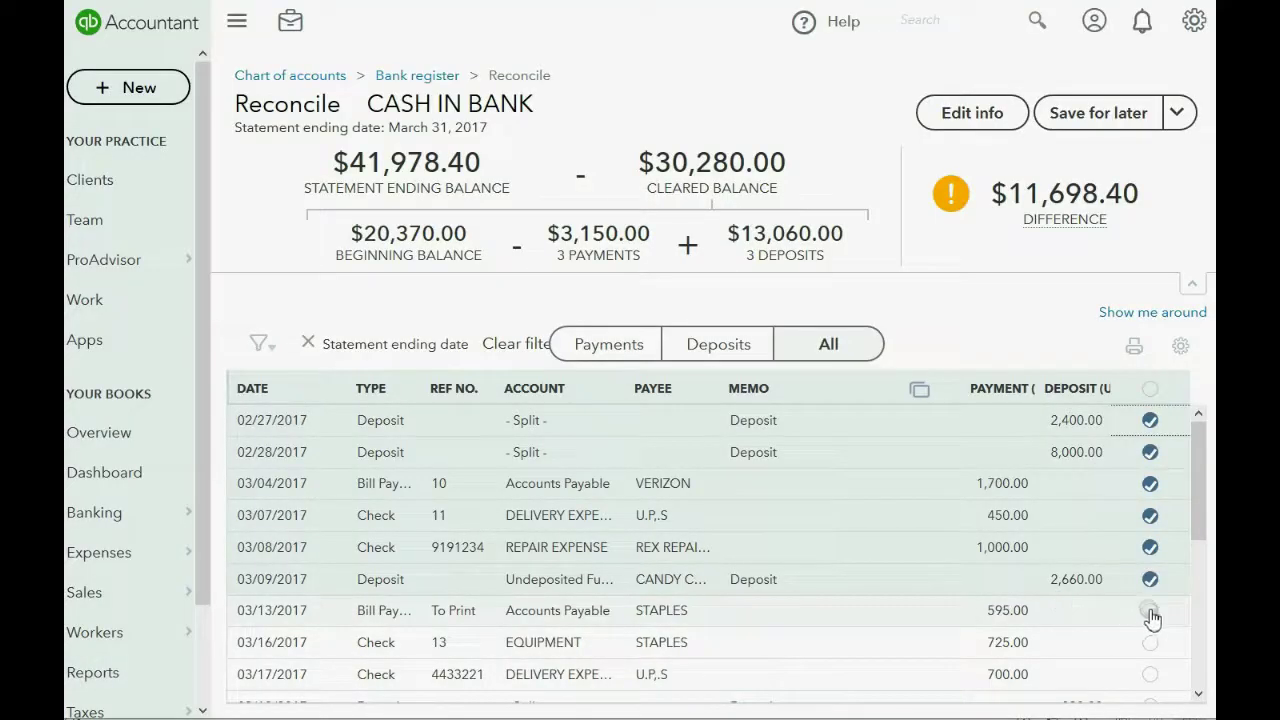
click(1149, 612)
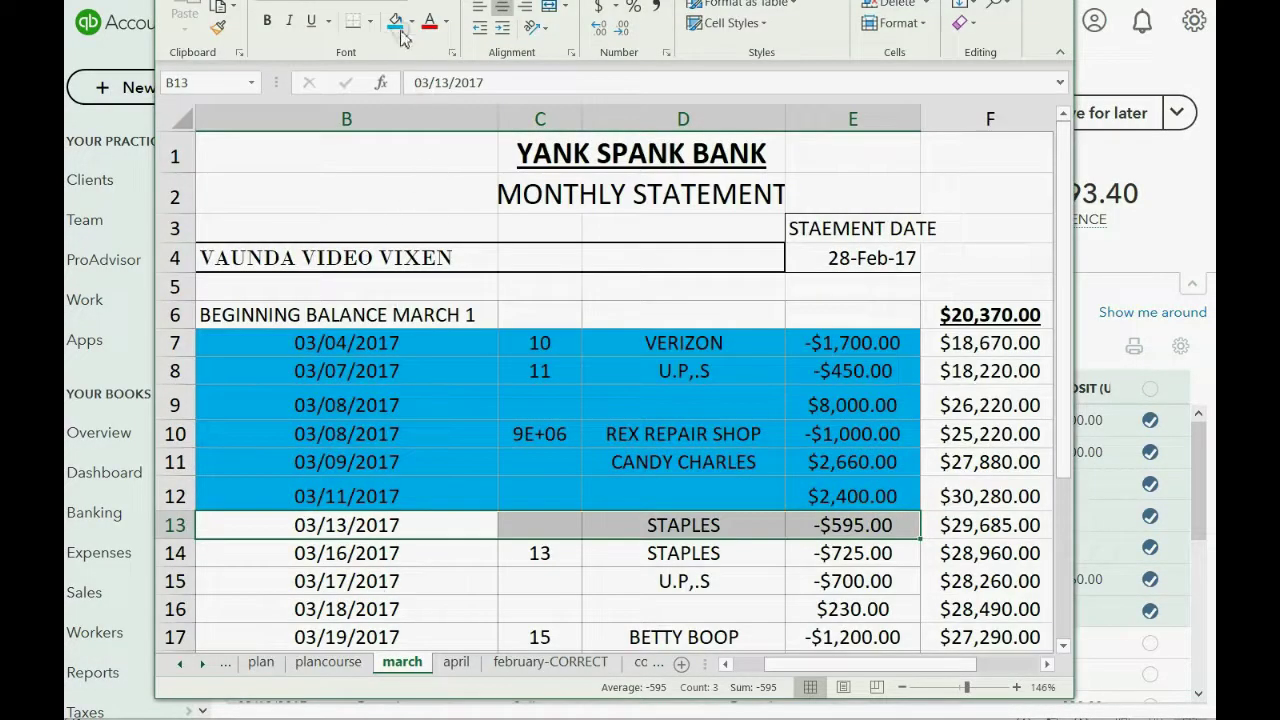
click(395, 22)
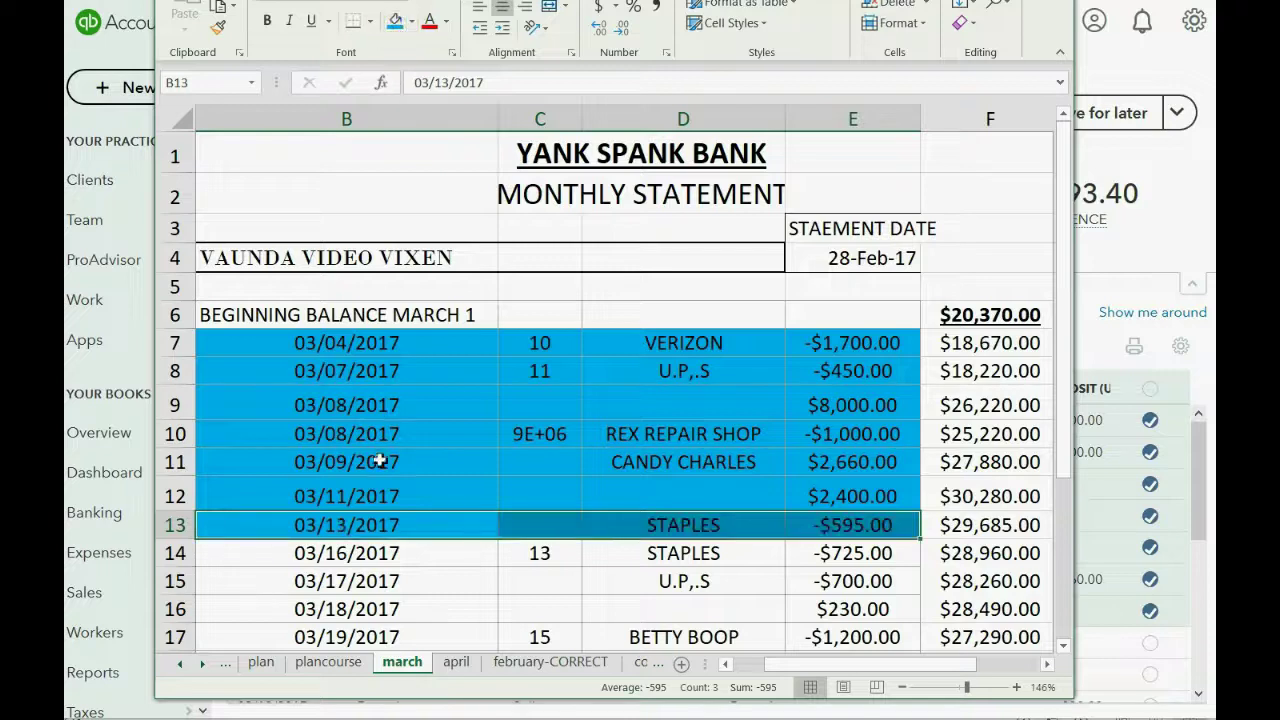
drag(355, 552, 800, 560)
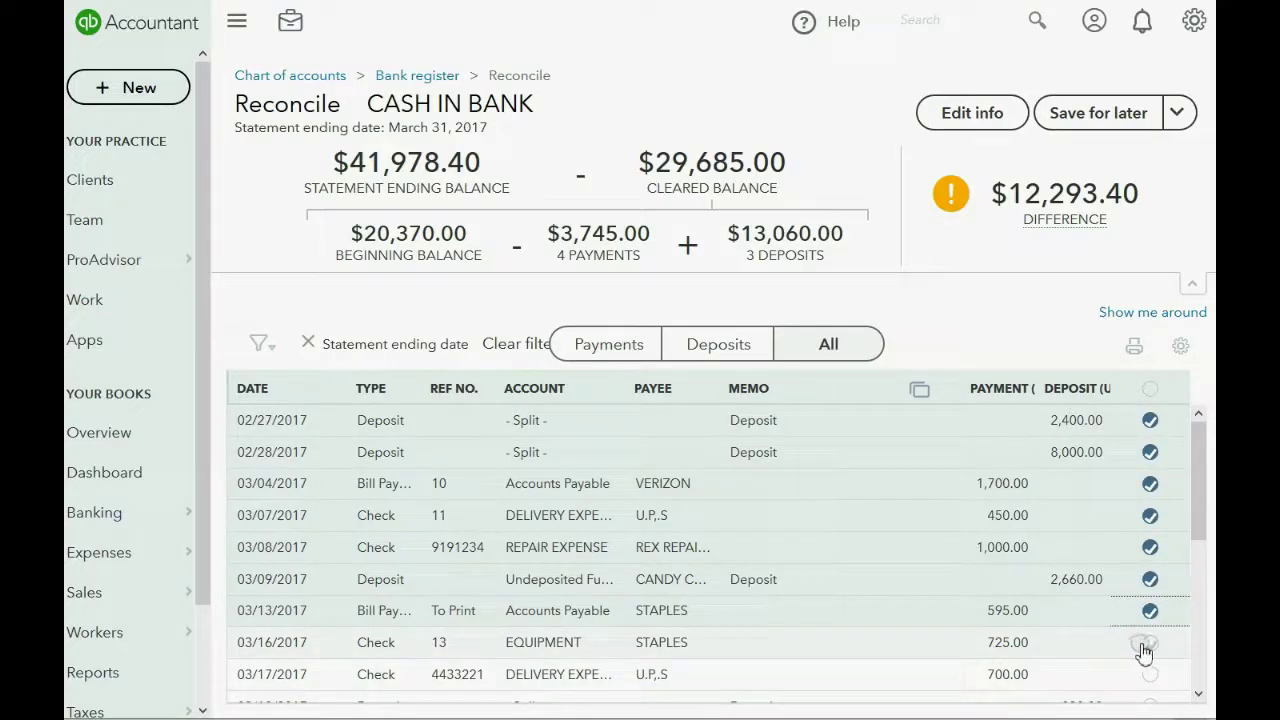
click(1148, 643)
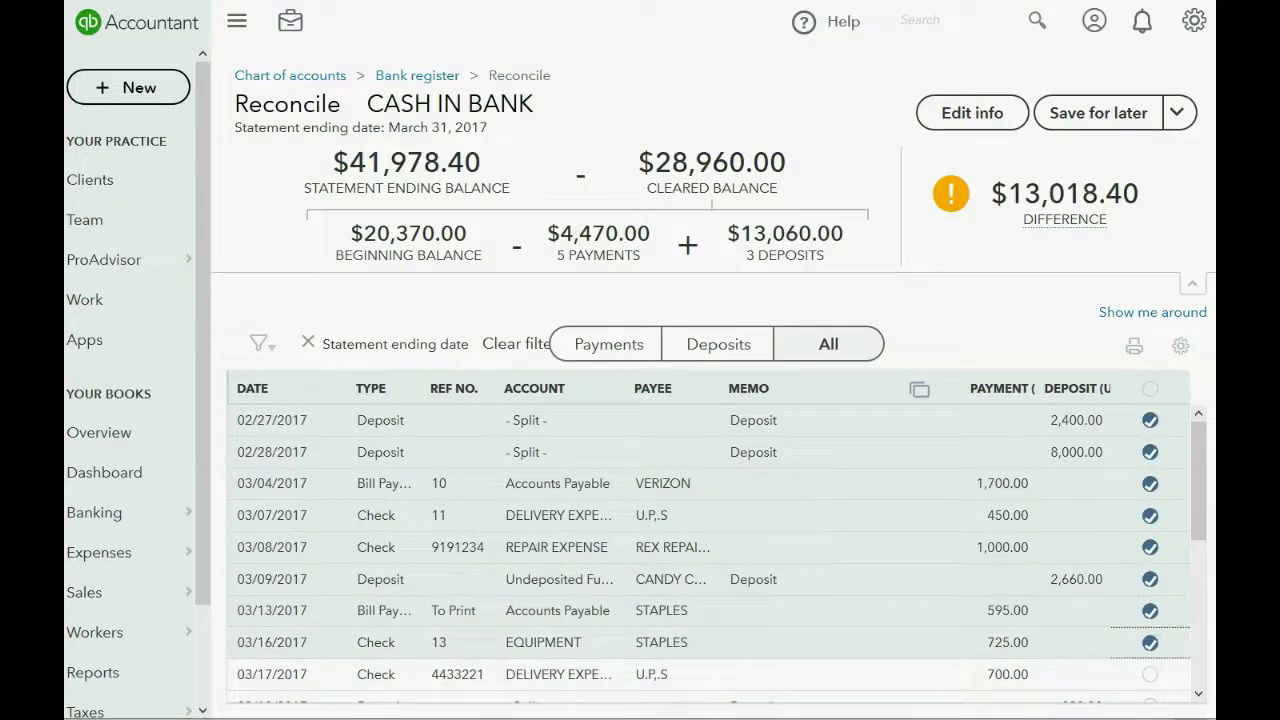
right_click(408, 708)
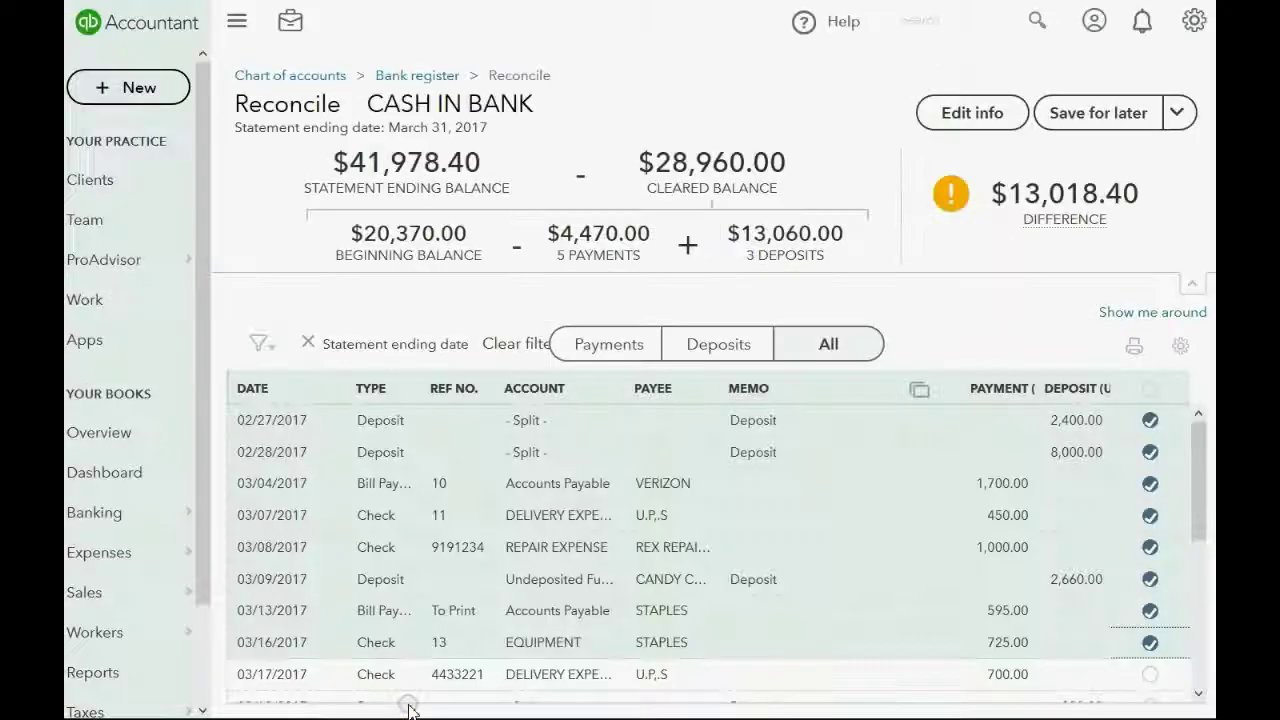
key(alt+Tab)
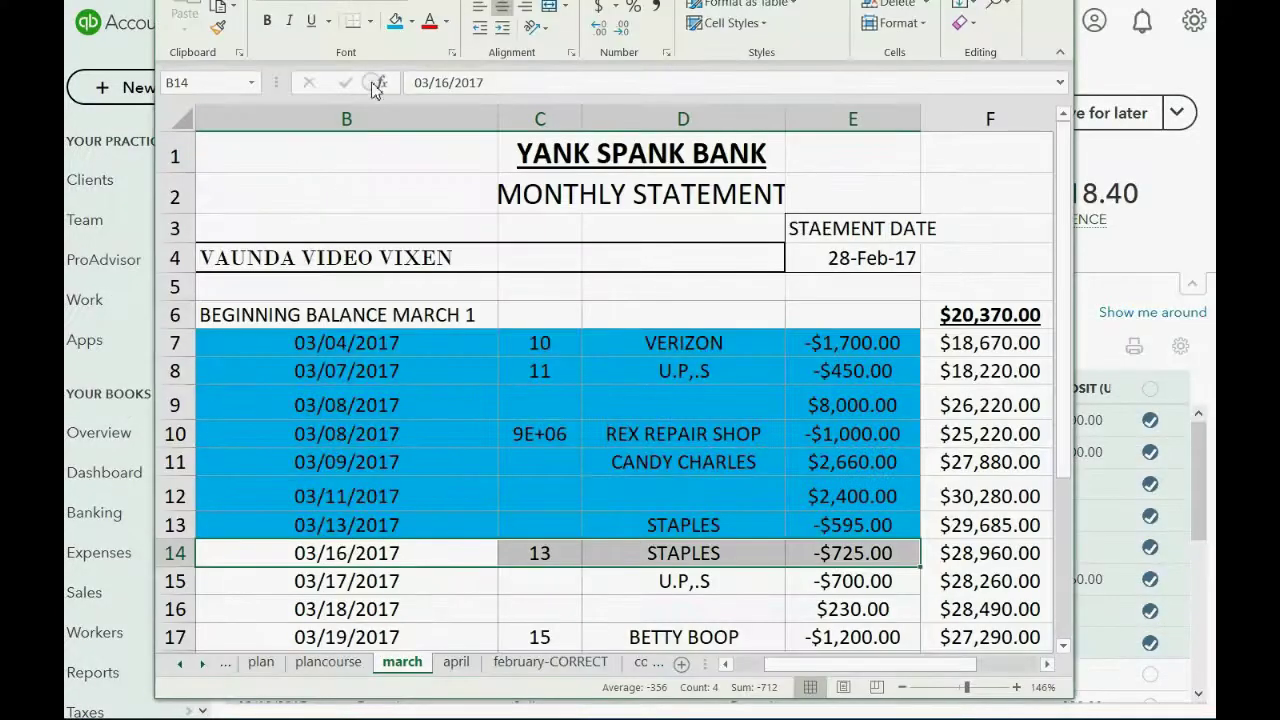
click(395, 21)
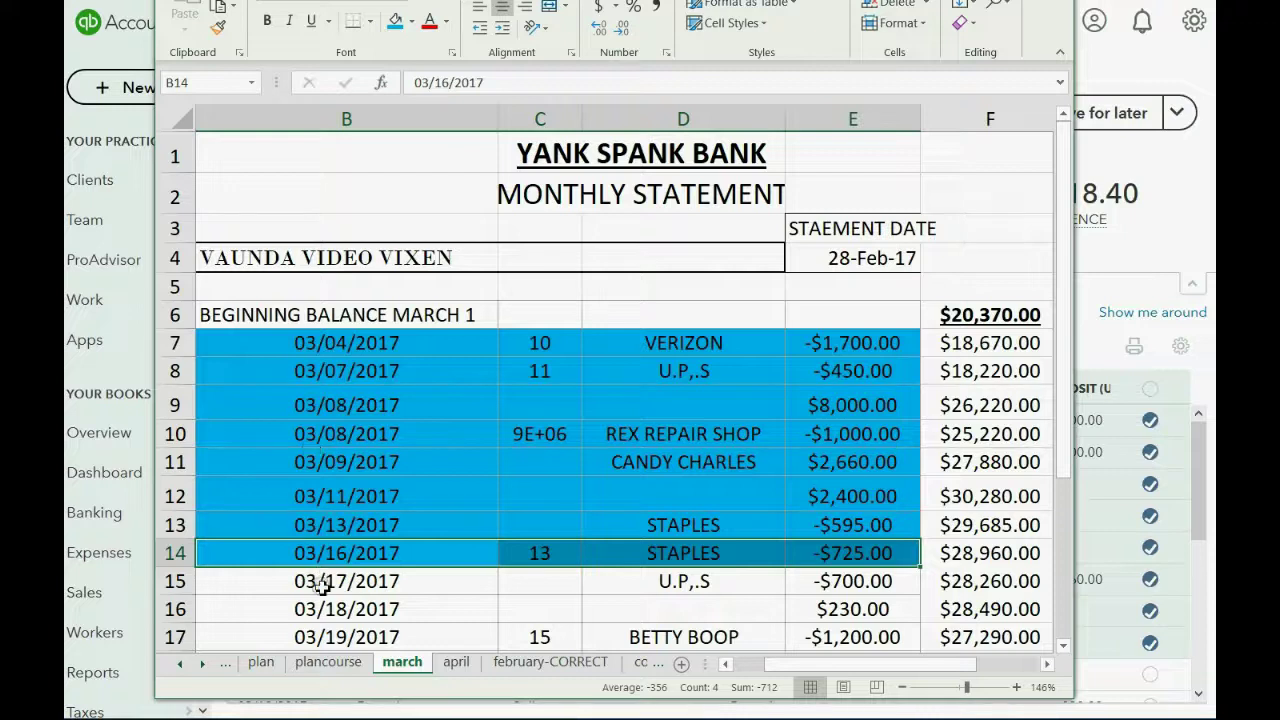
- Clear the 03/17 $700.00 check and colour its statement row blue
drag(322, 588, 810, 581)
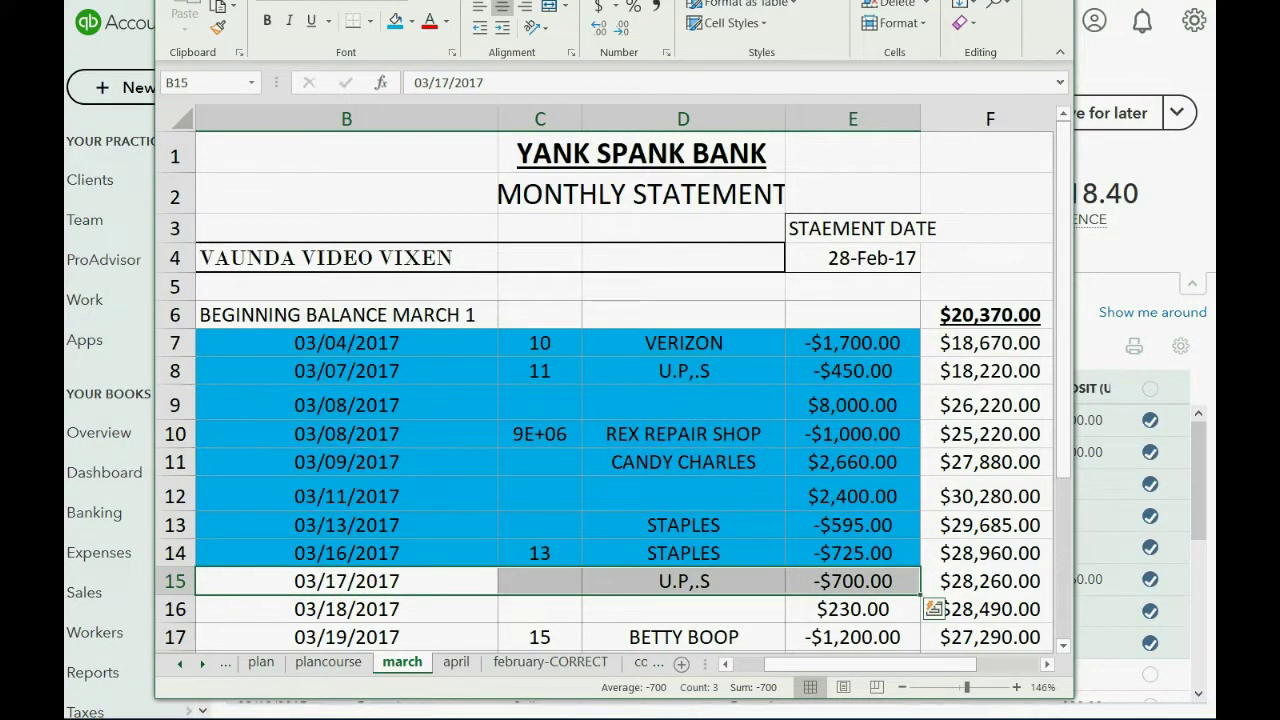
key(alt+Tab)
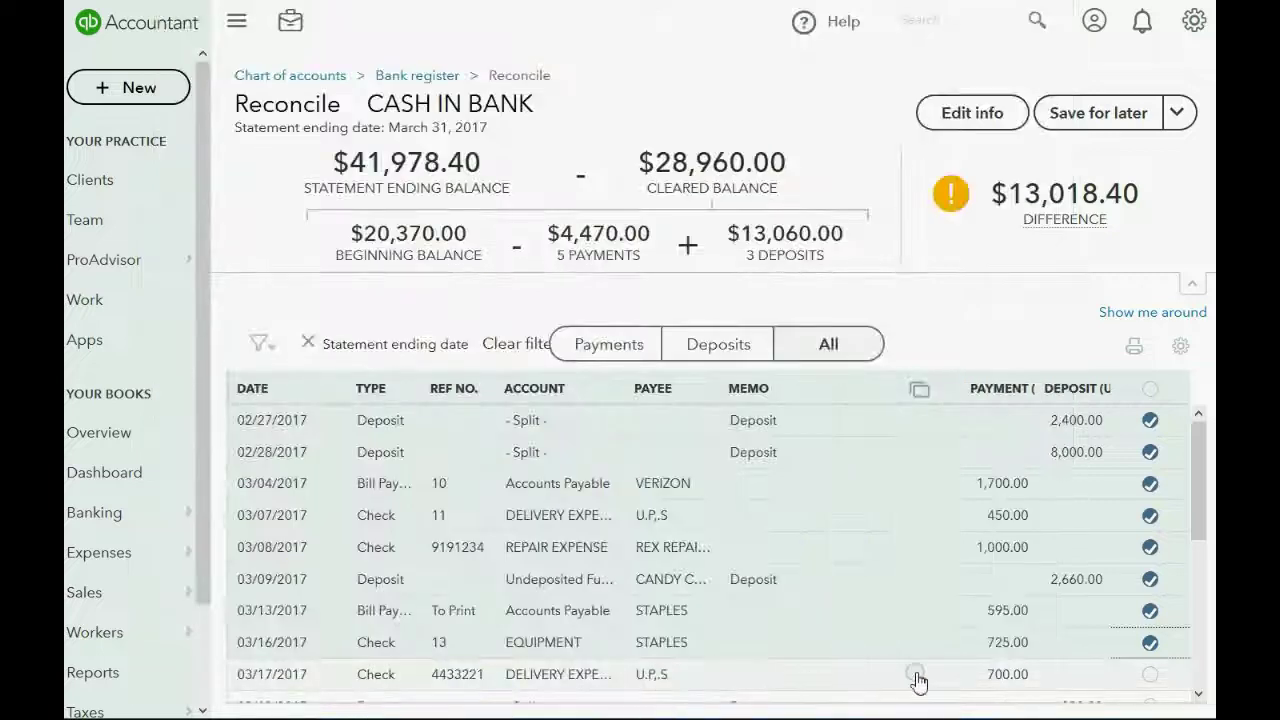
click(1149, 674)
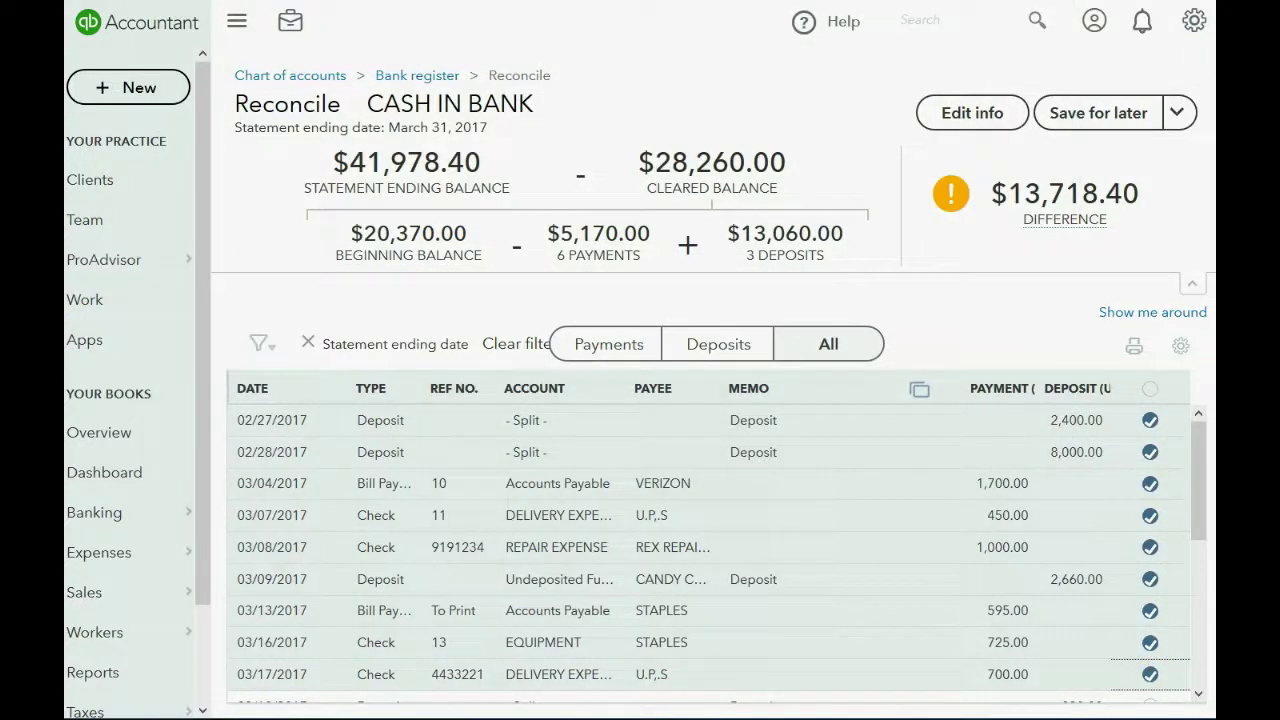
key(alt+Tab)
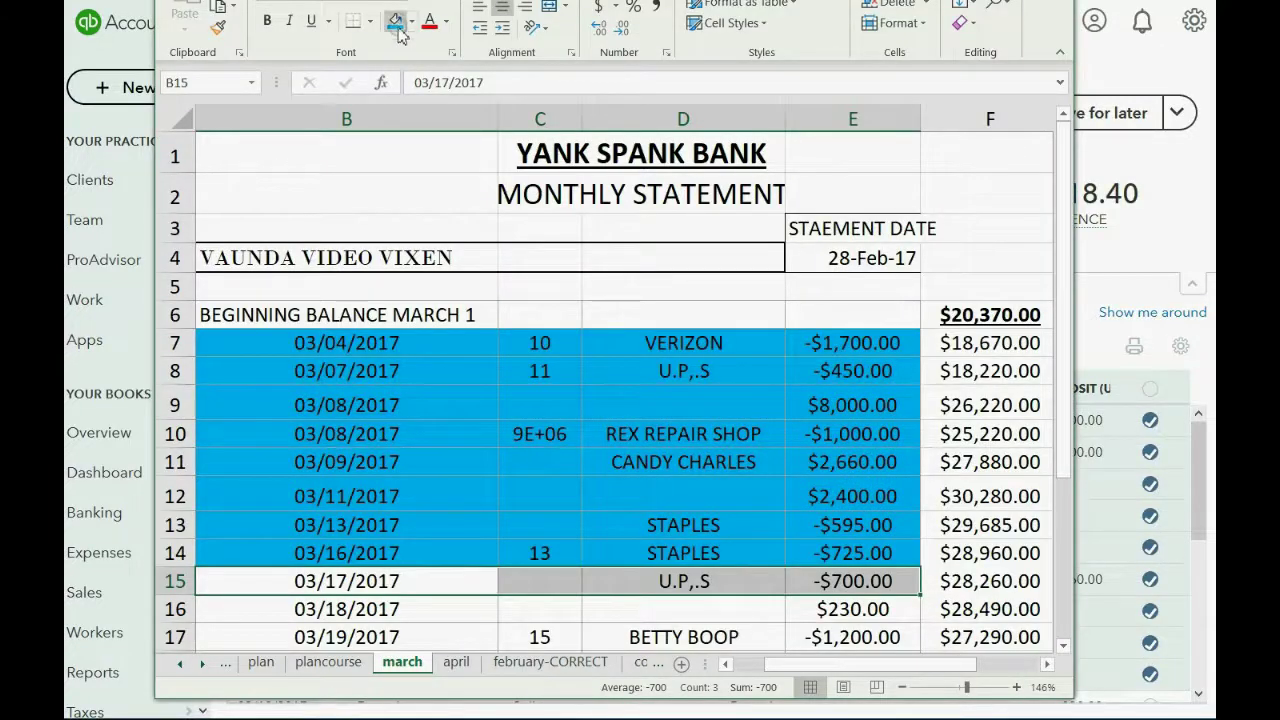
click(395, 20)
- Clear the 03/18 $230.00 deposit and colour its statement row blue
scroll(532, 346, down, 2)
scroll(531, 344, down, 1)
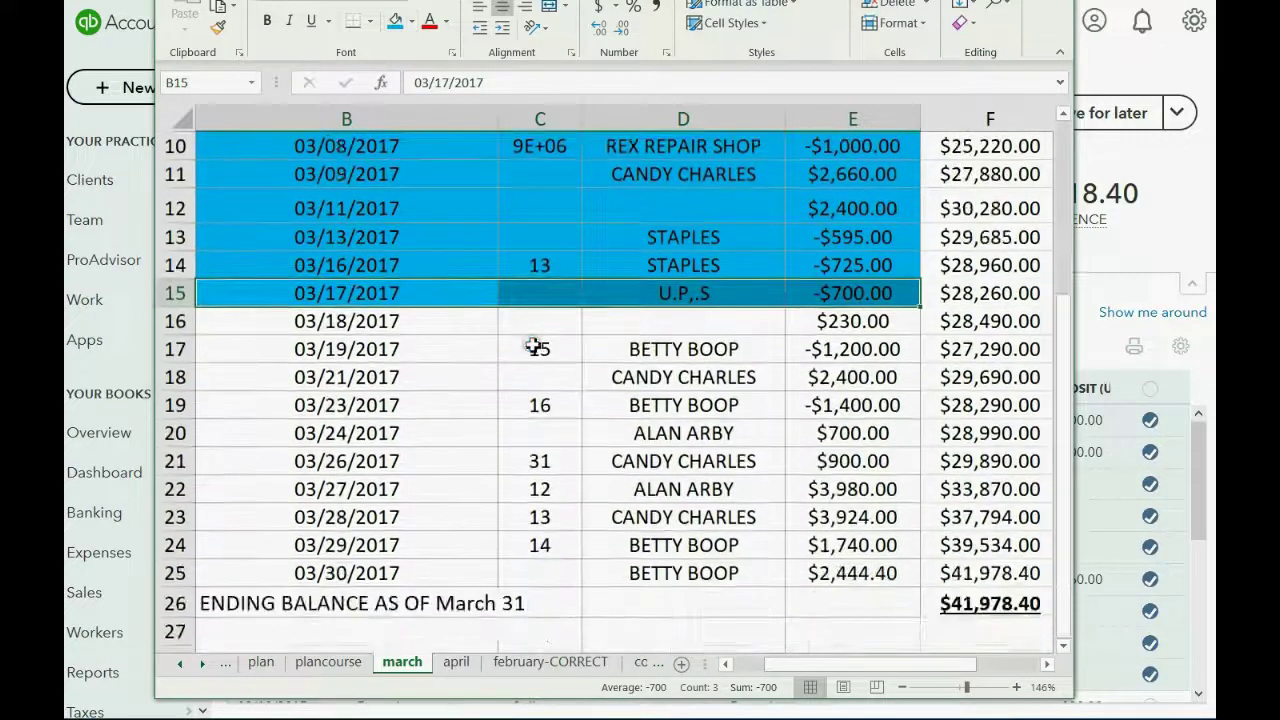
click(388, 321)
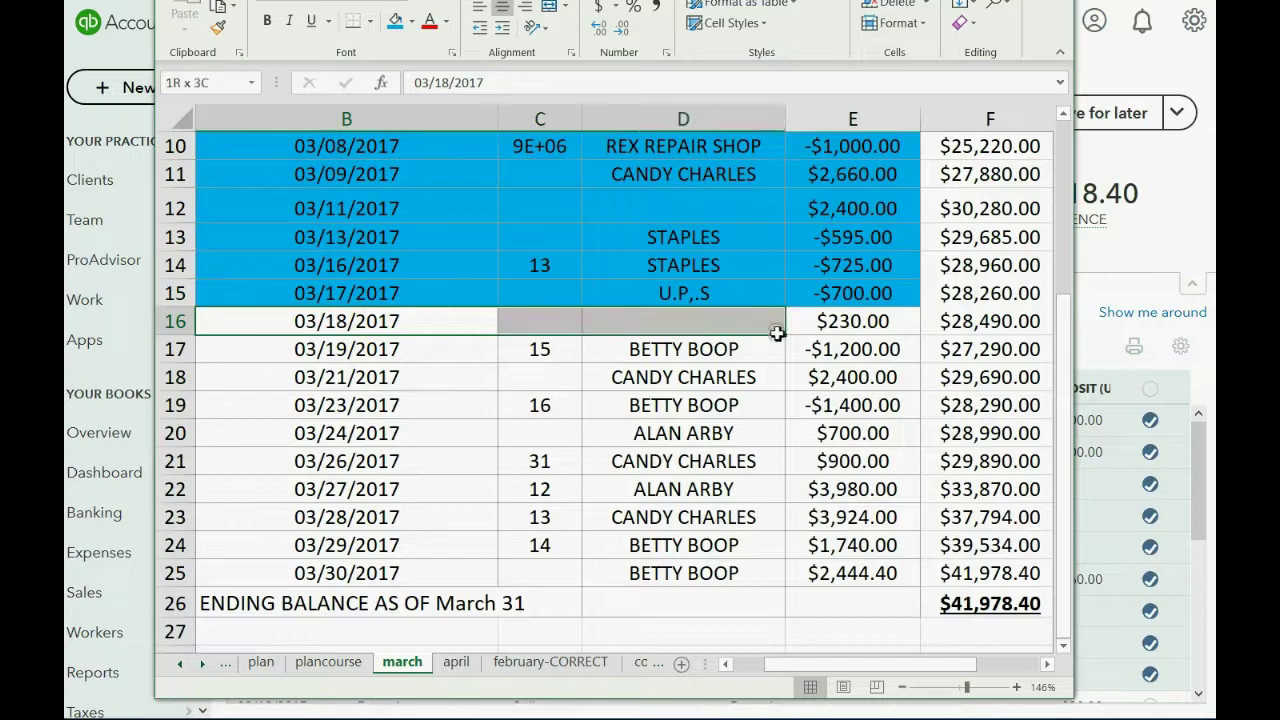
drag(388, 321, 800, 323)
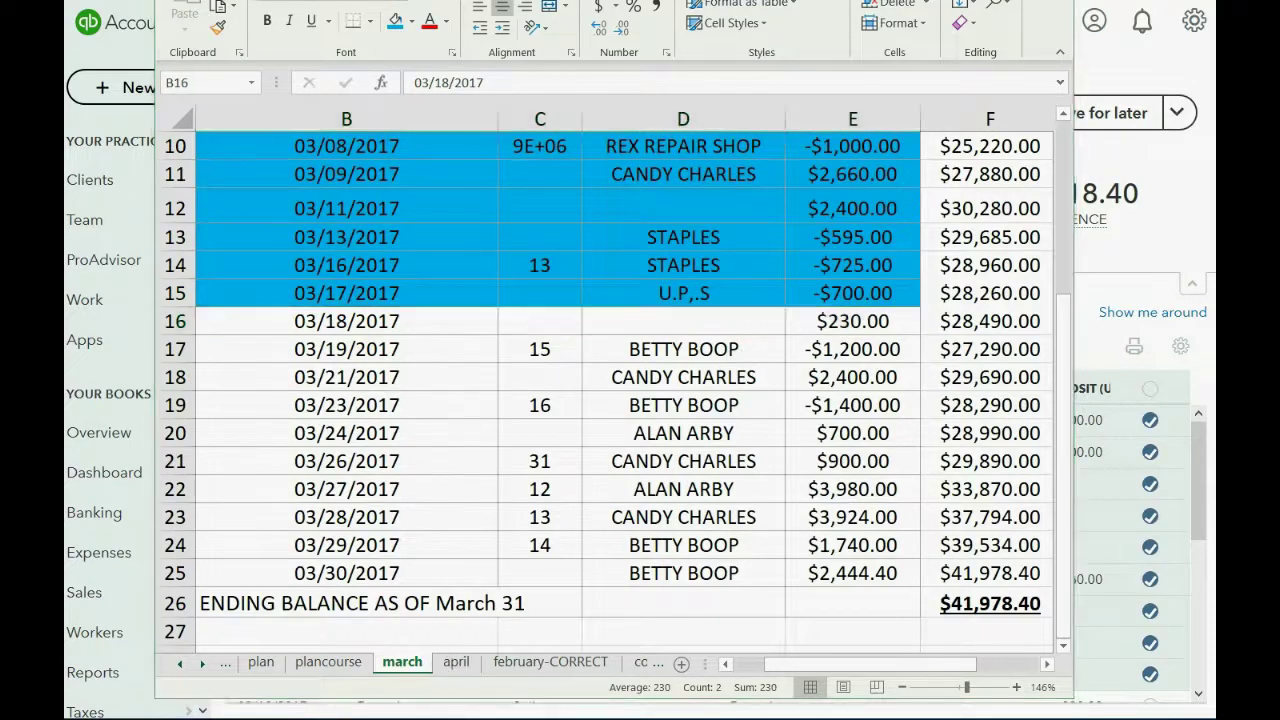
key(alt+Tab)
scroll(1031, 623, down, 3)
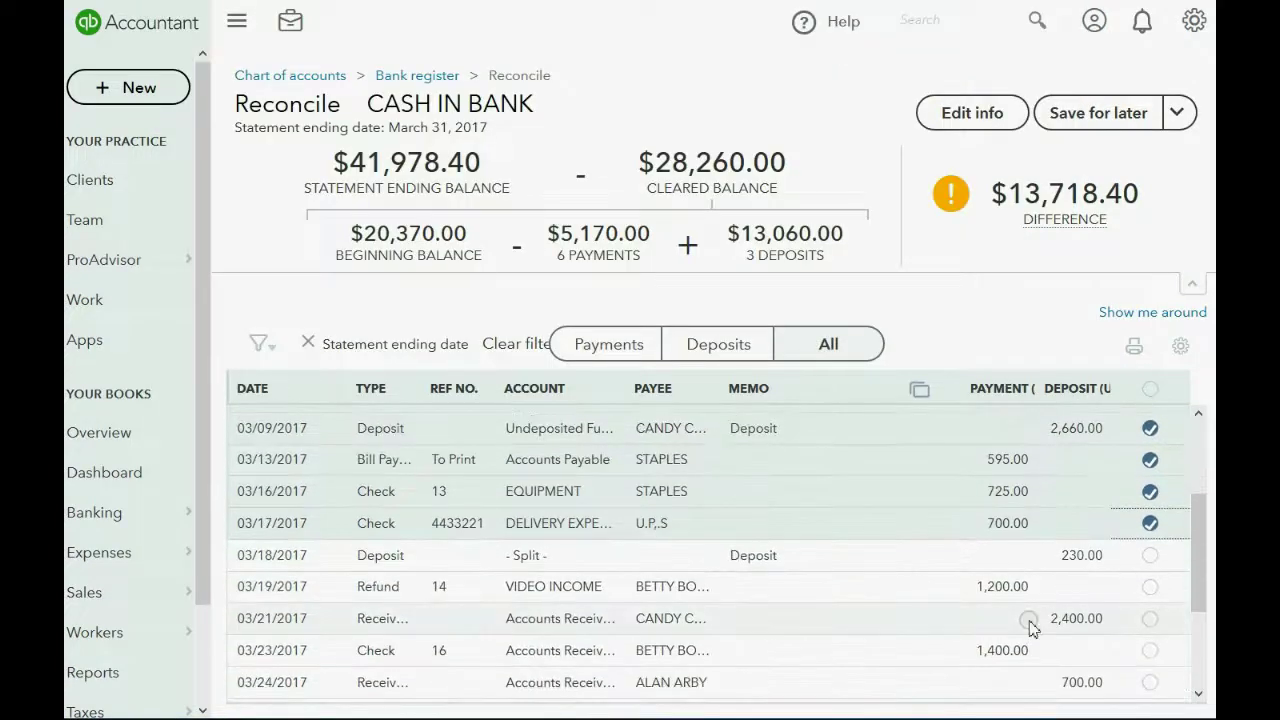
click(1150, 555)
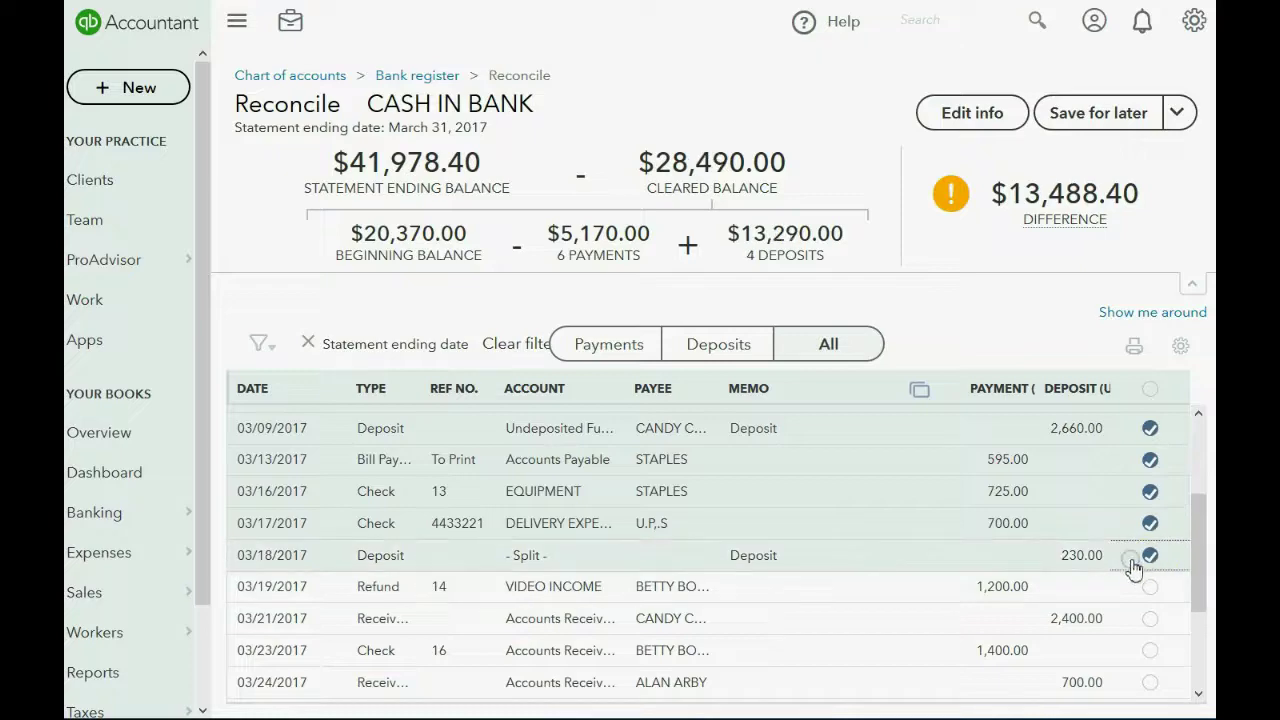
key(alt+Tab)
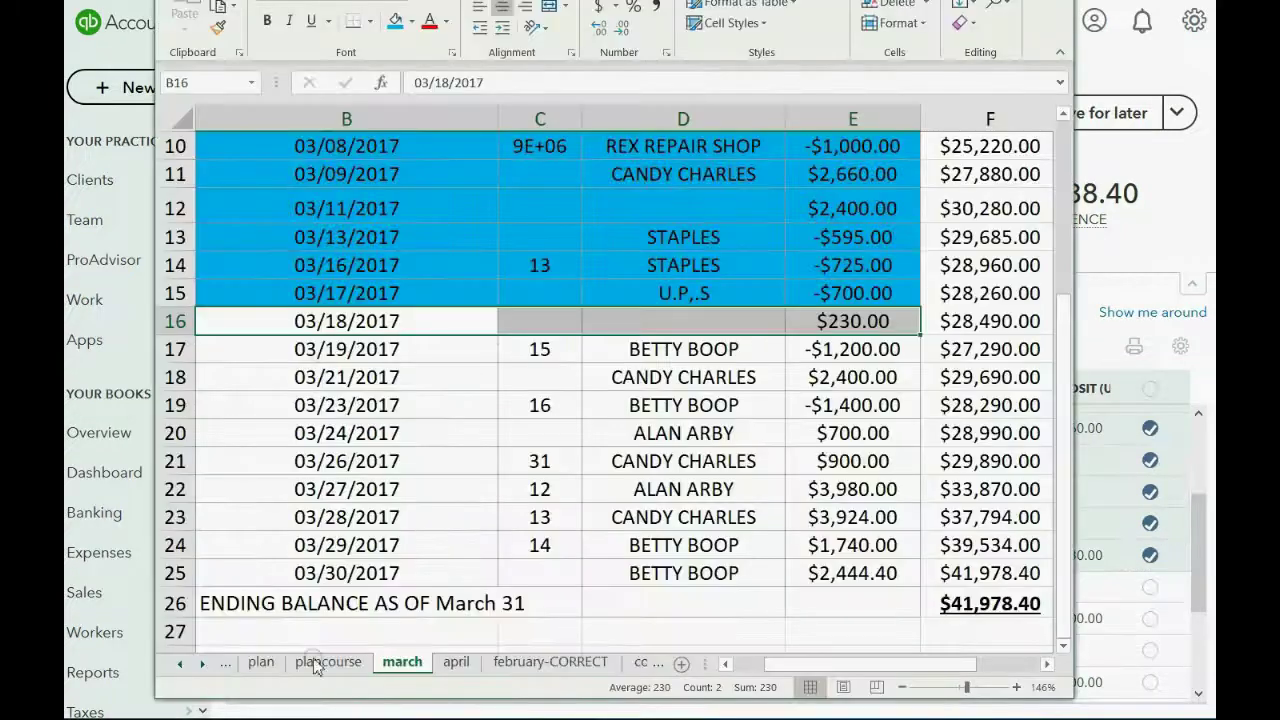
click(394, 20)
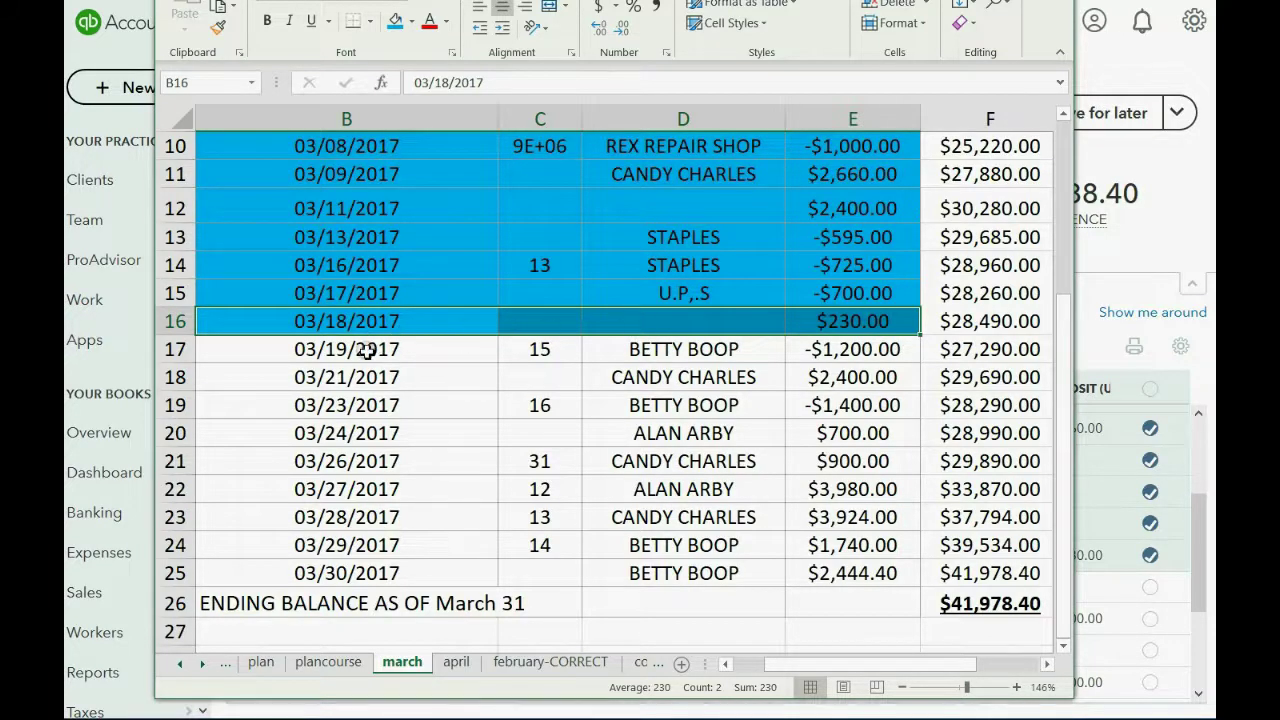
- Clear the 03/19 refund and the 03/21 $2,400.00 receipt, colouring both statement rows blue
drag(367, 350, 802, 348)
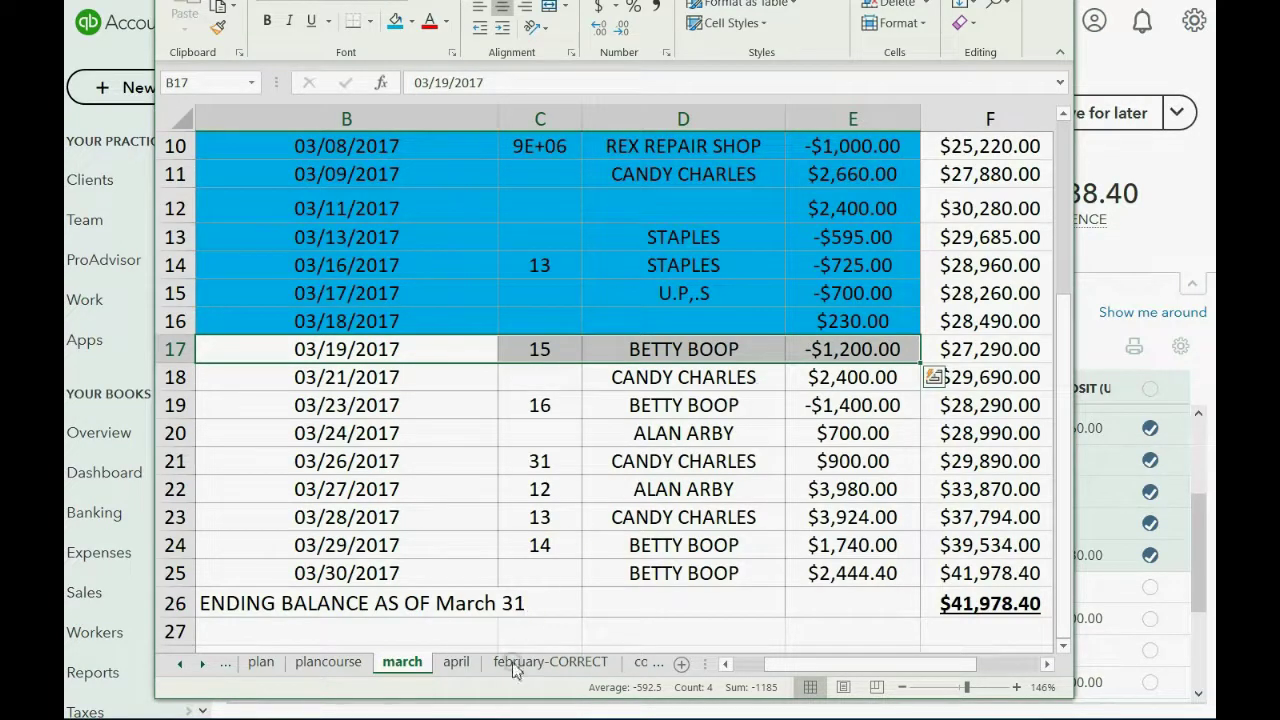
click(390, 705)
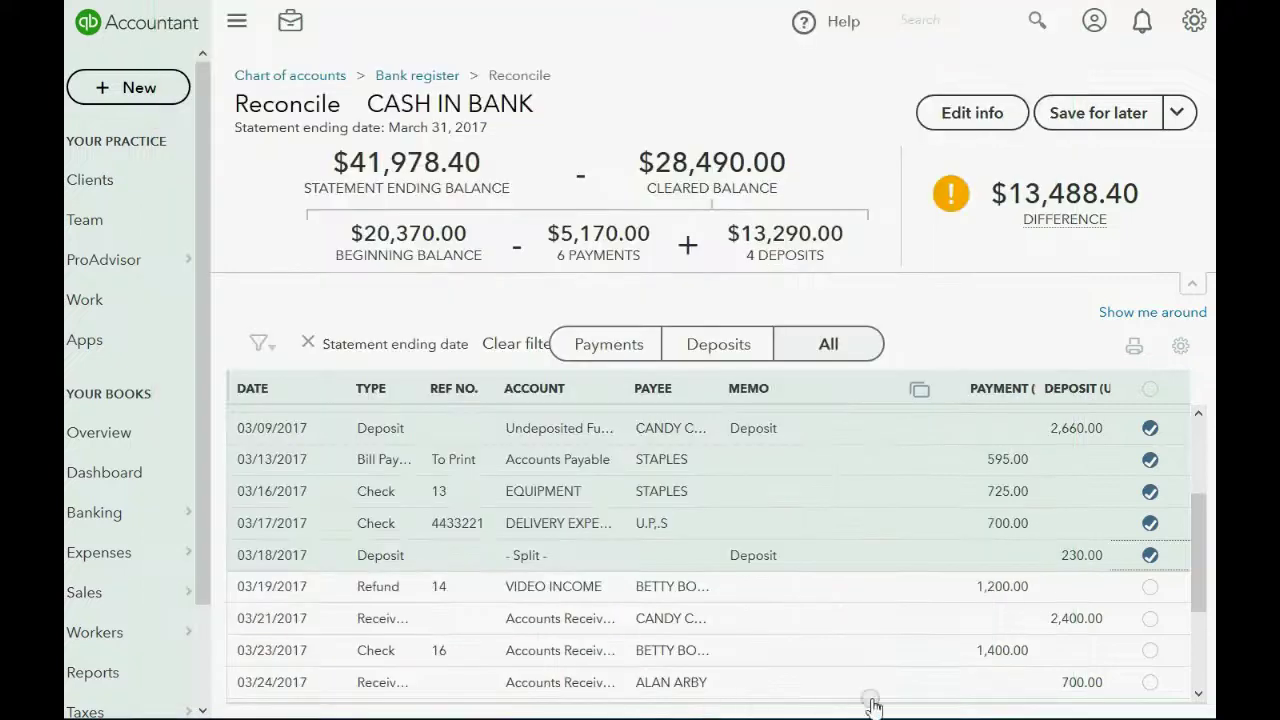
click(1150, 587)
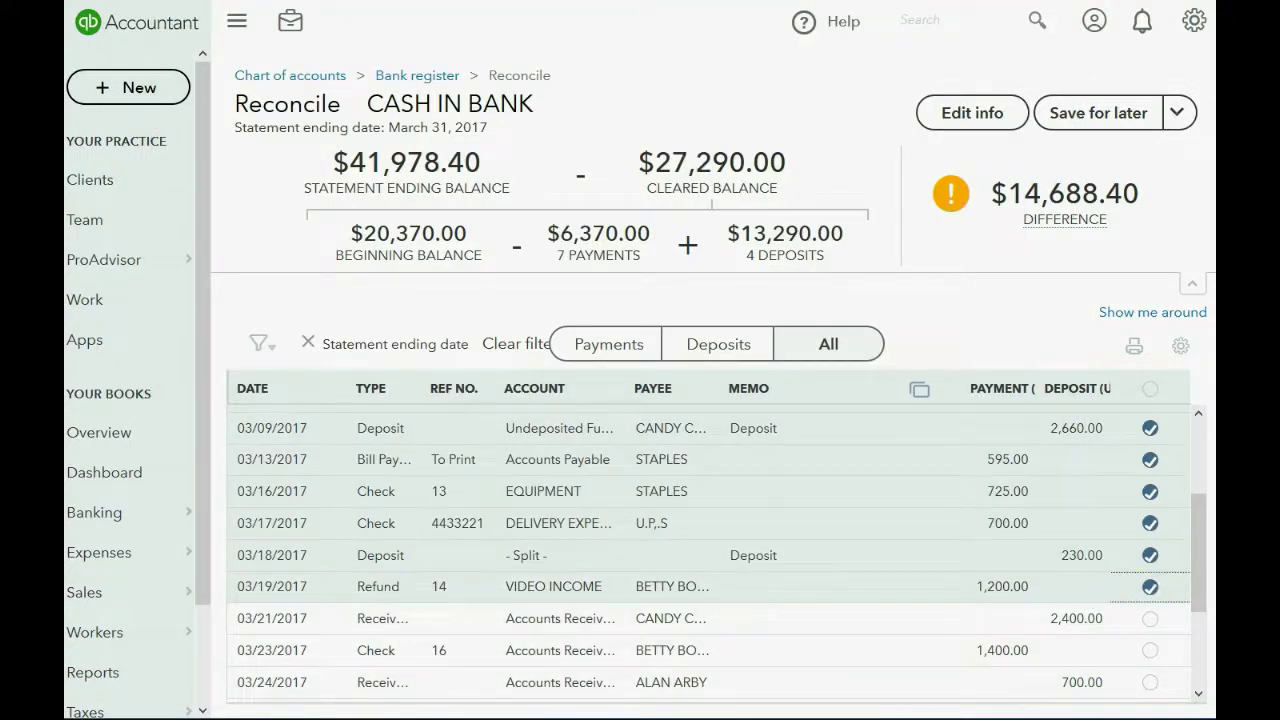
click(320, 665)
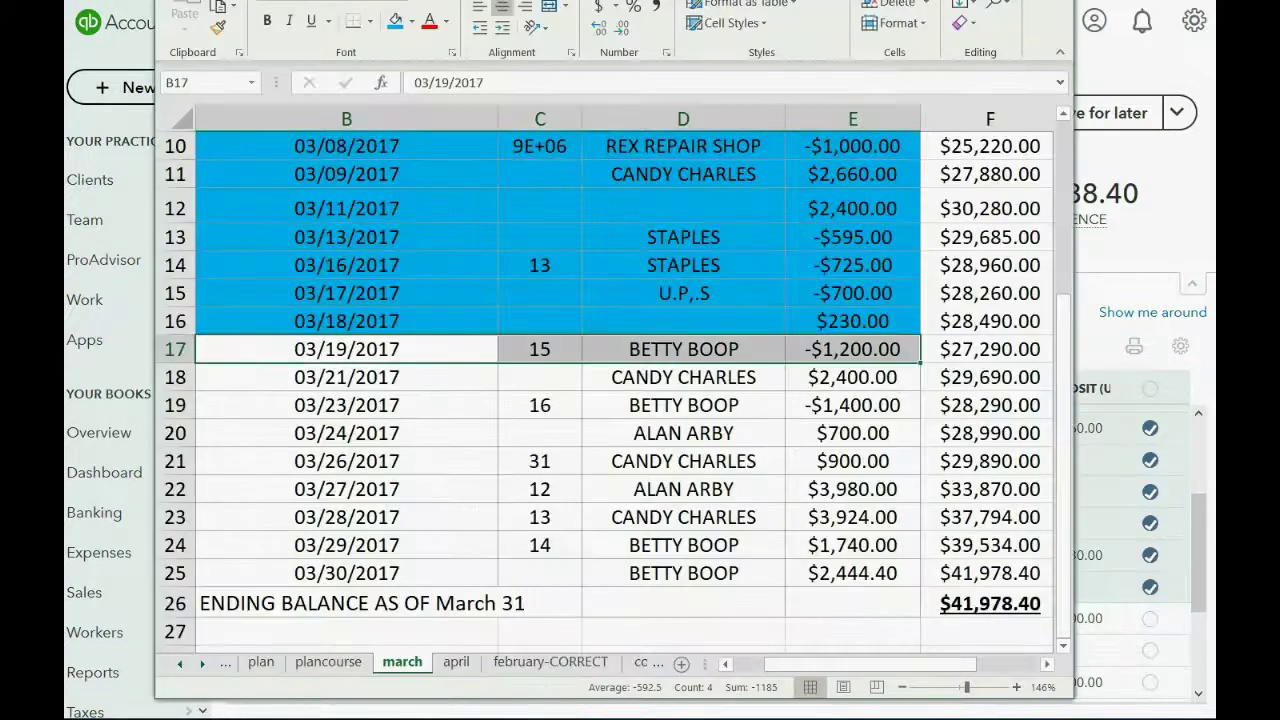
click(388, 24)
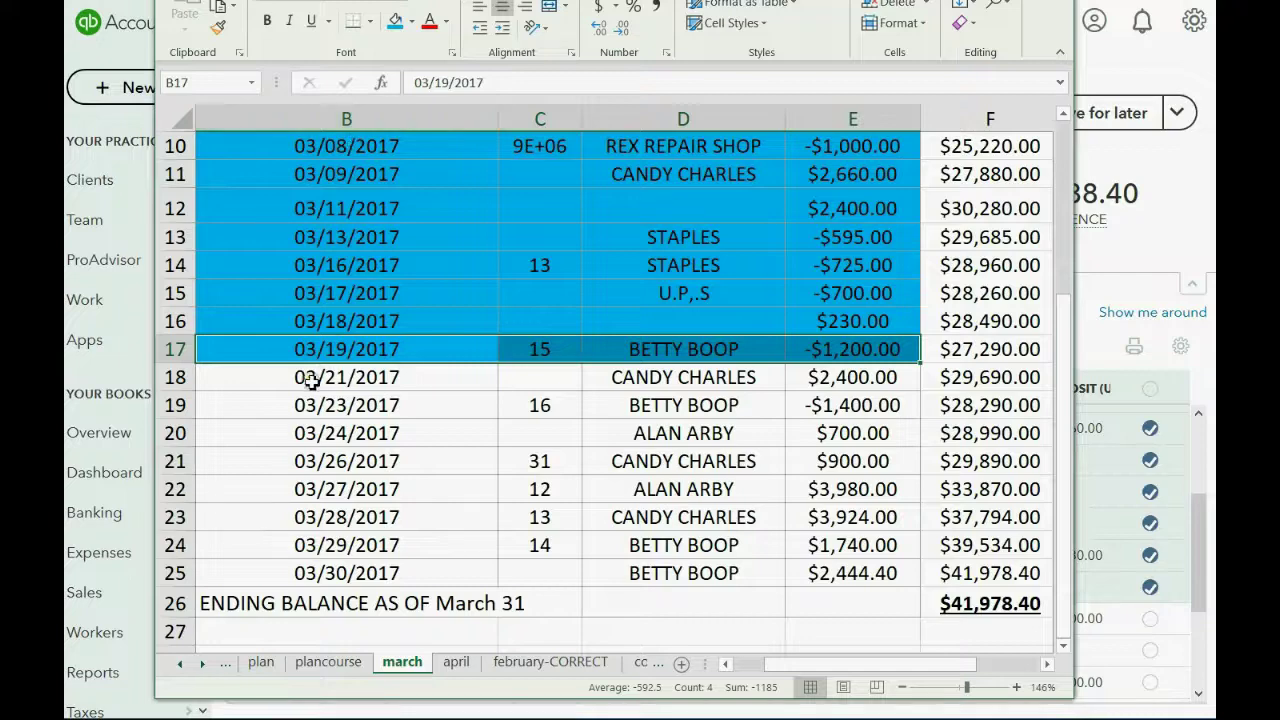
drag(311, 381, 805, 388)
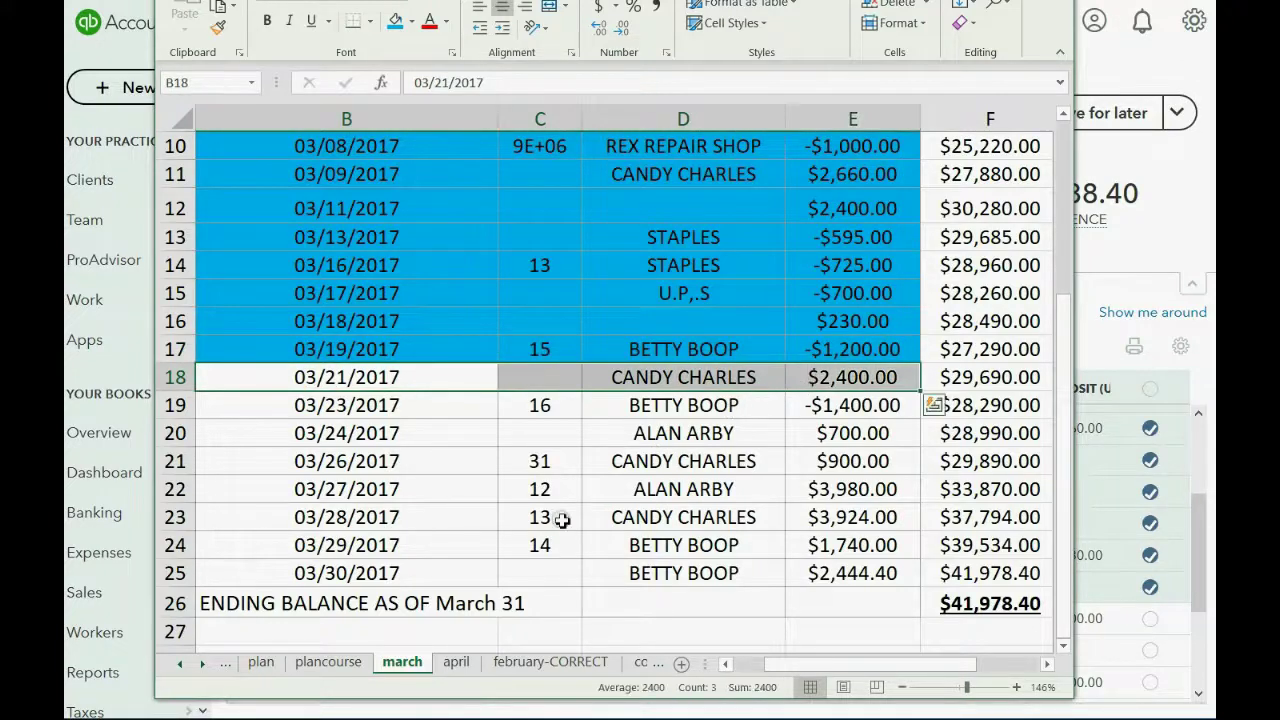
click(417, 714)
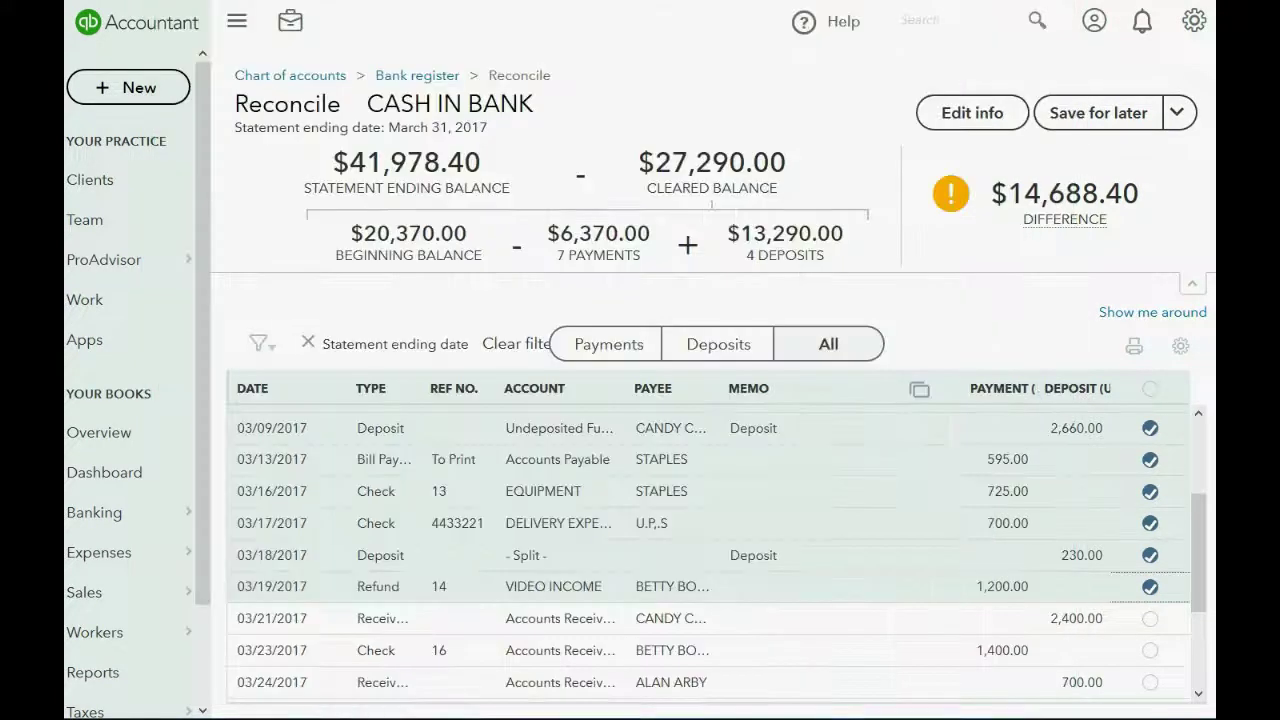
click(1152, 620)
click(417, 714)
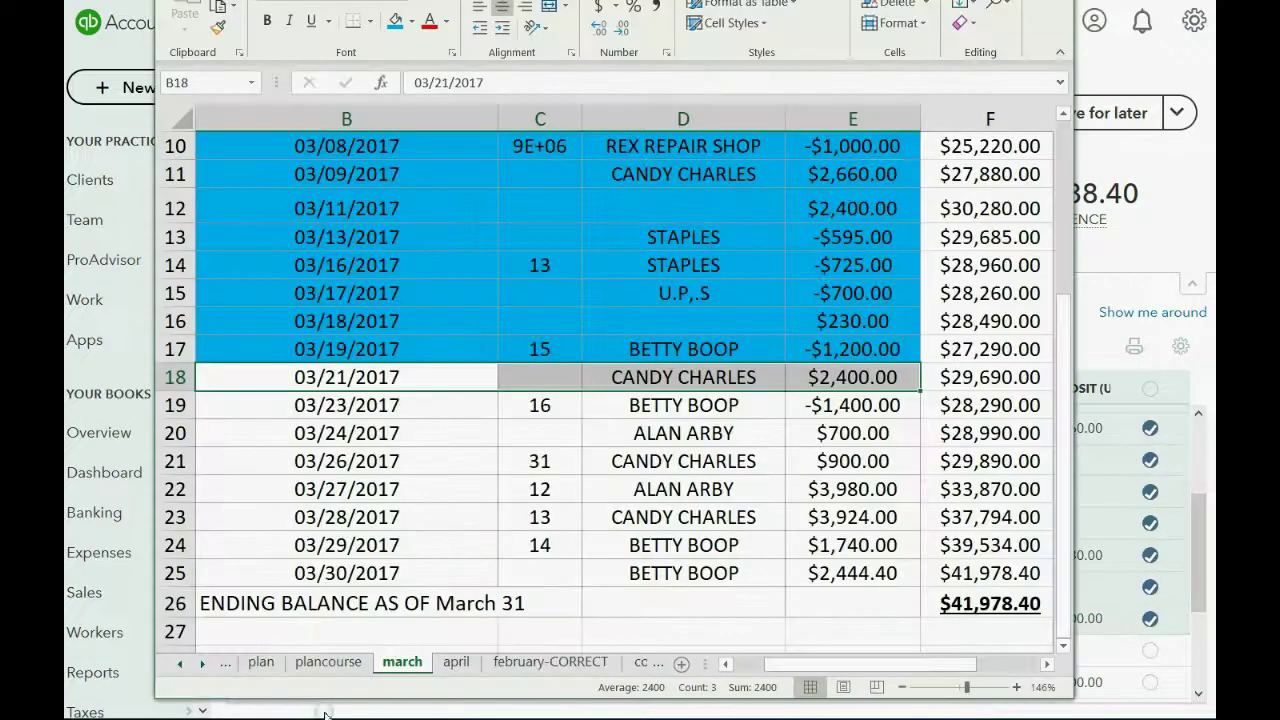
click(395, 20)
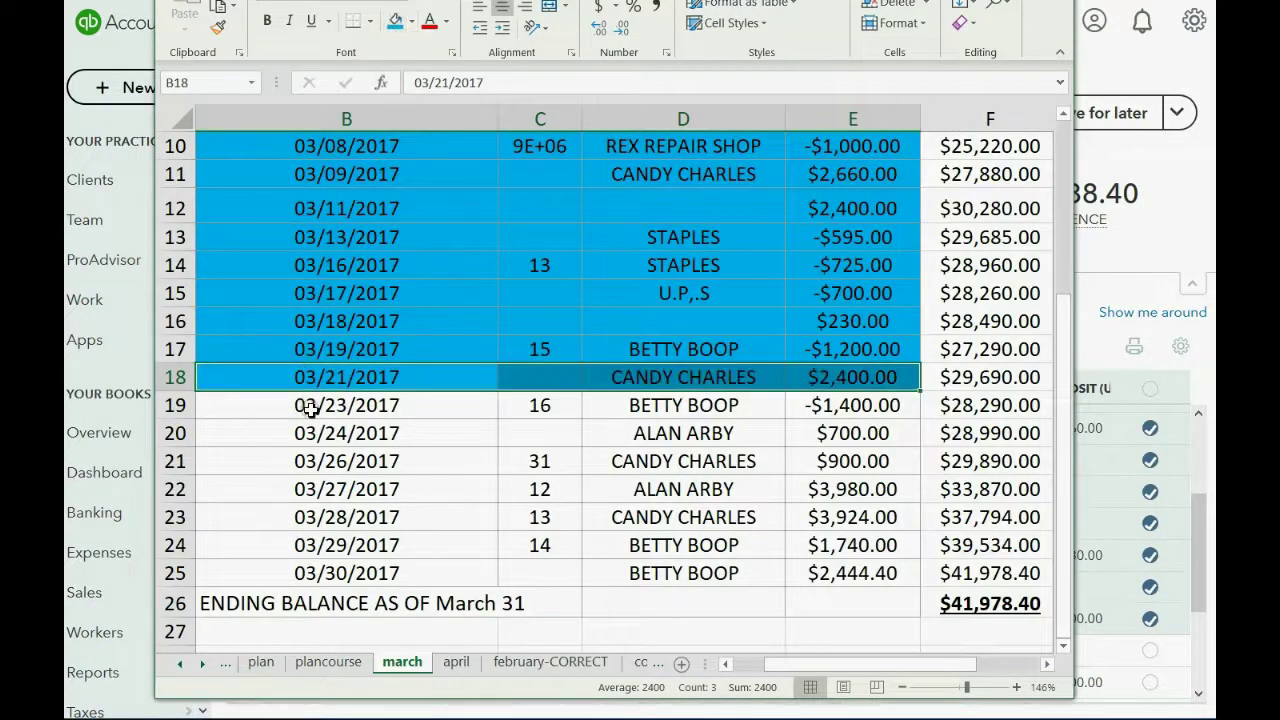
- Clear the 03/23 $1,400.00 check and the 03/24 $700.00 receipt, colouring their rows blue
drag(305, 405, 852, 405)
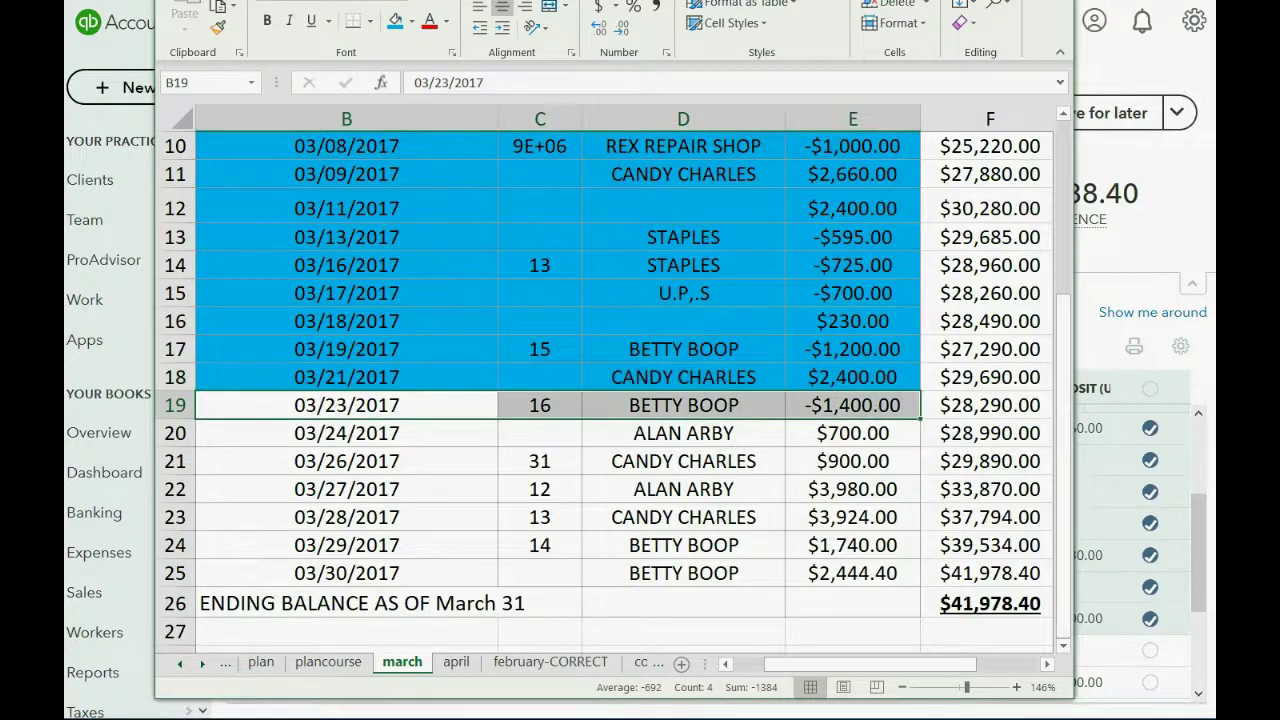
key(alt+Tab)
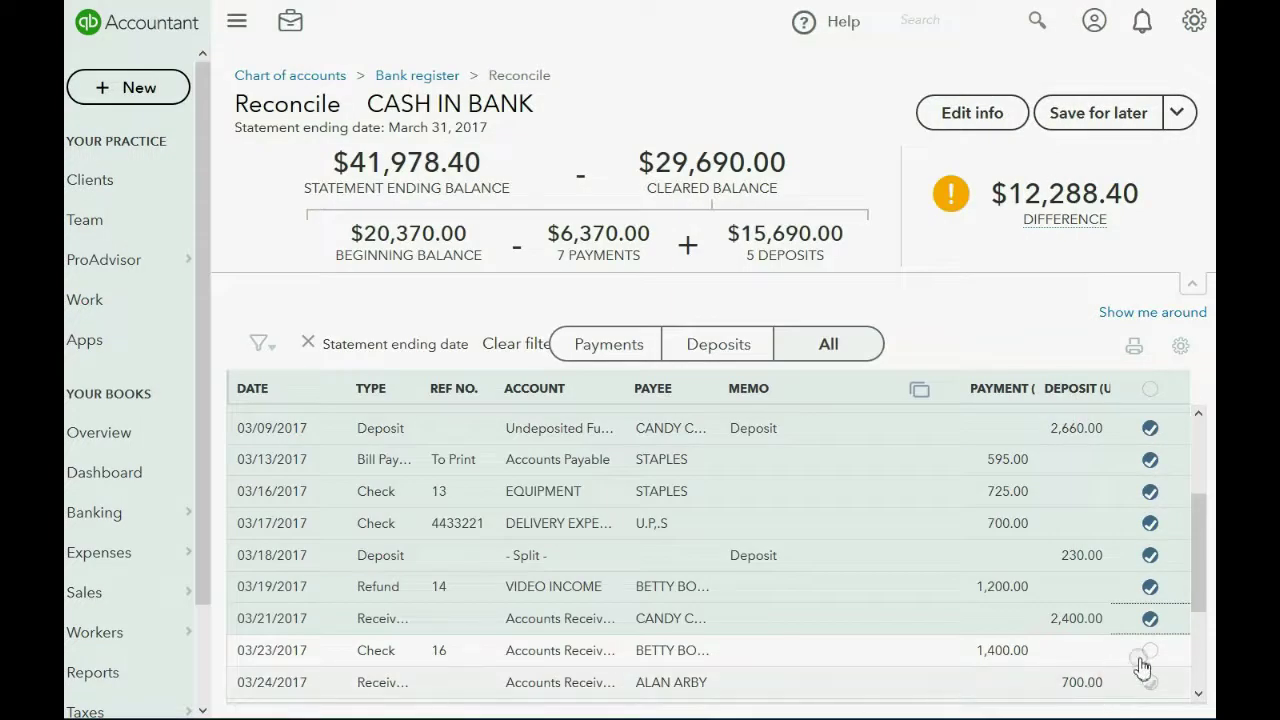
click(1150, 650)
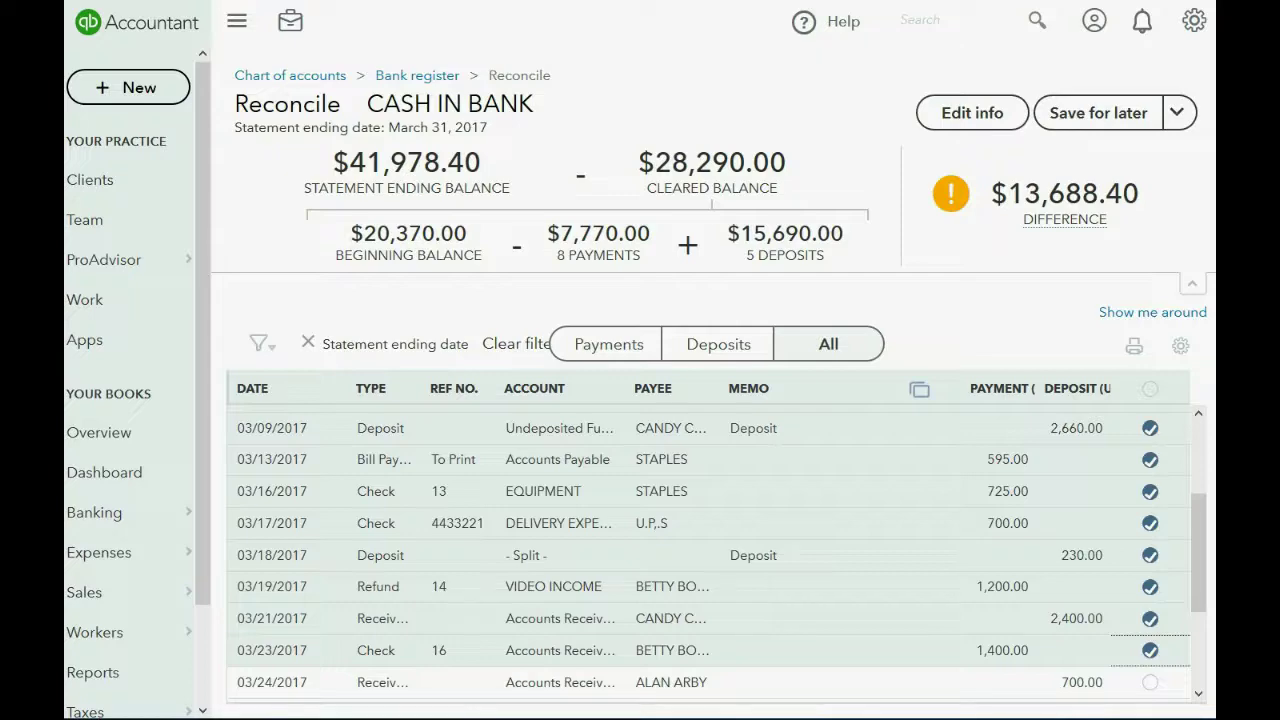
key(alt+Tab)
click(394, 21)
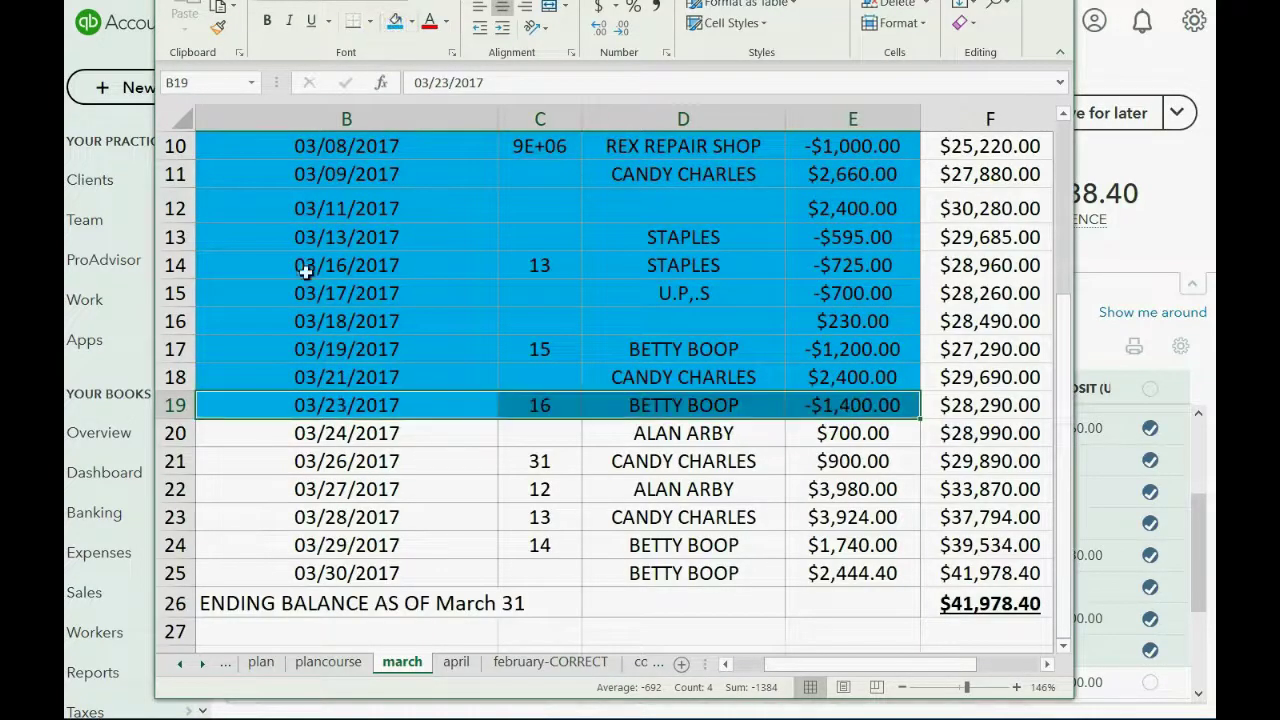
drag(285, 433, 870, 433)
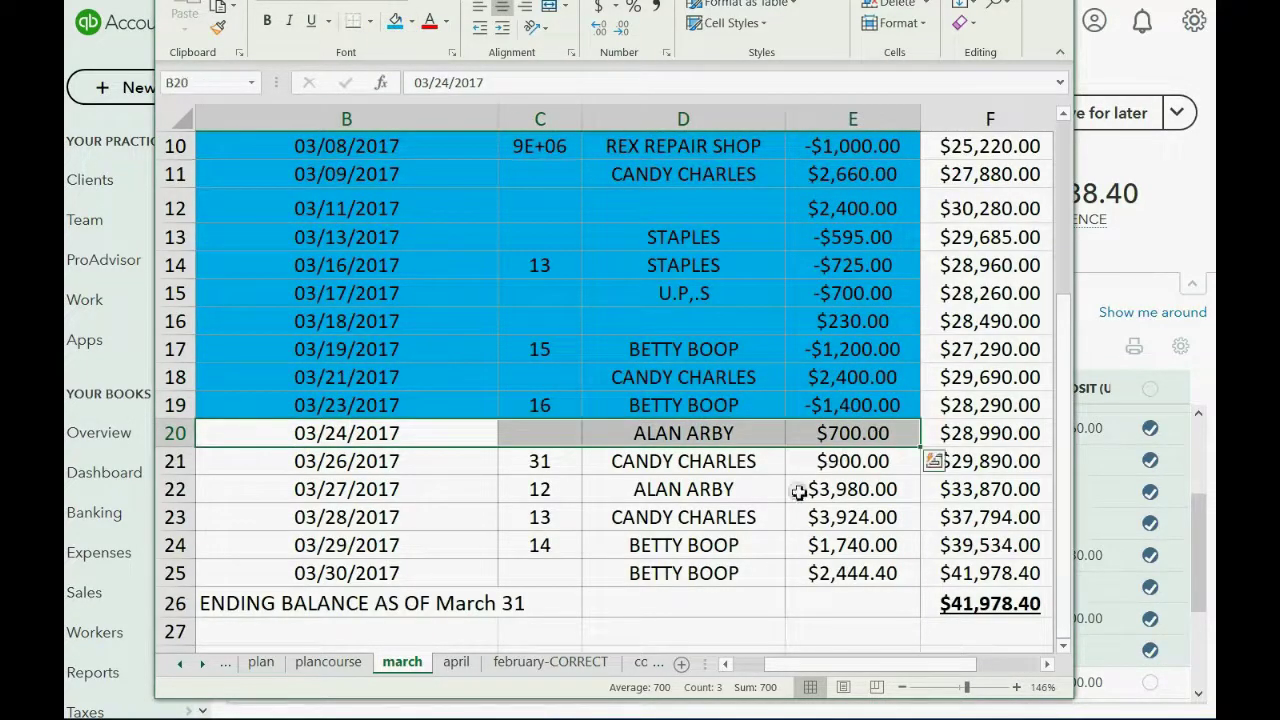
key(alt+Tab)
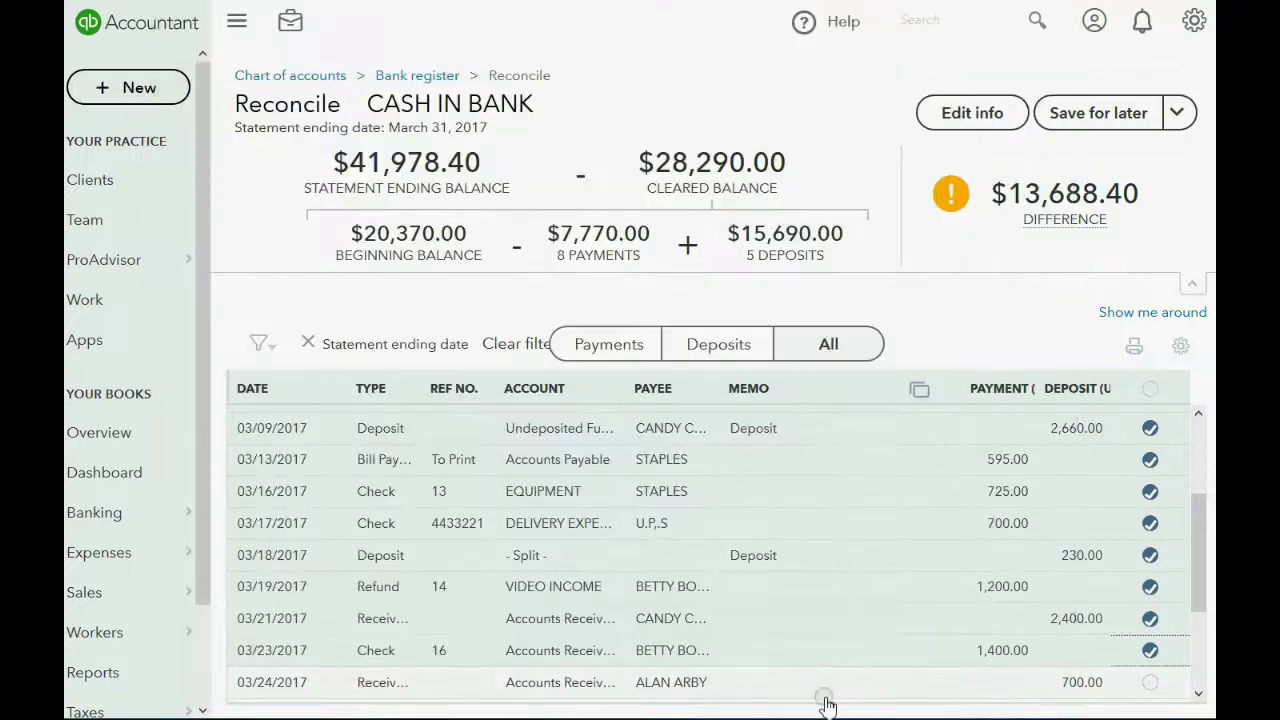
click(1152, 684)
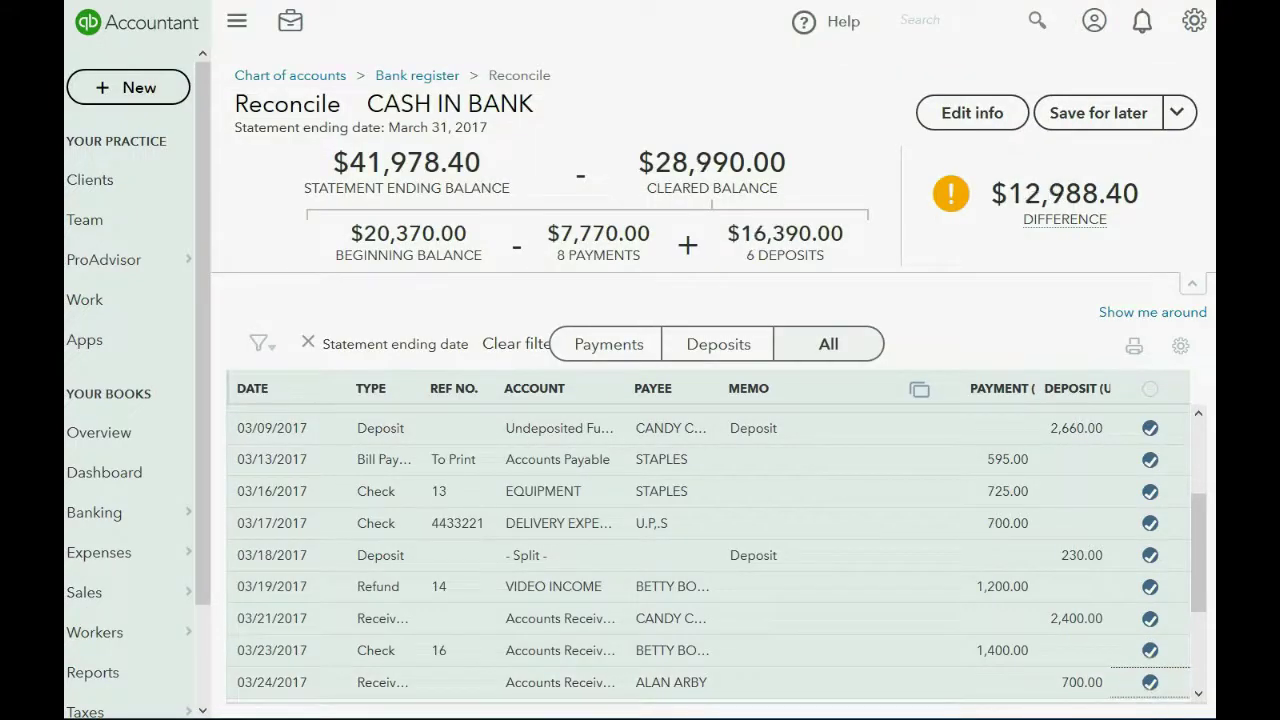
key(alt+Tab)
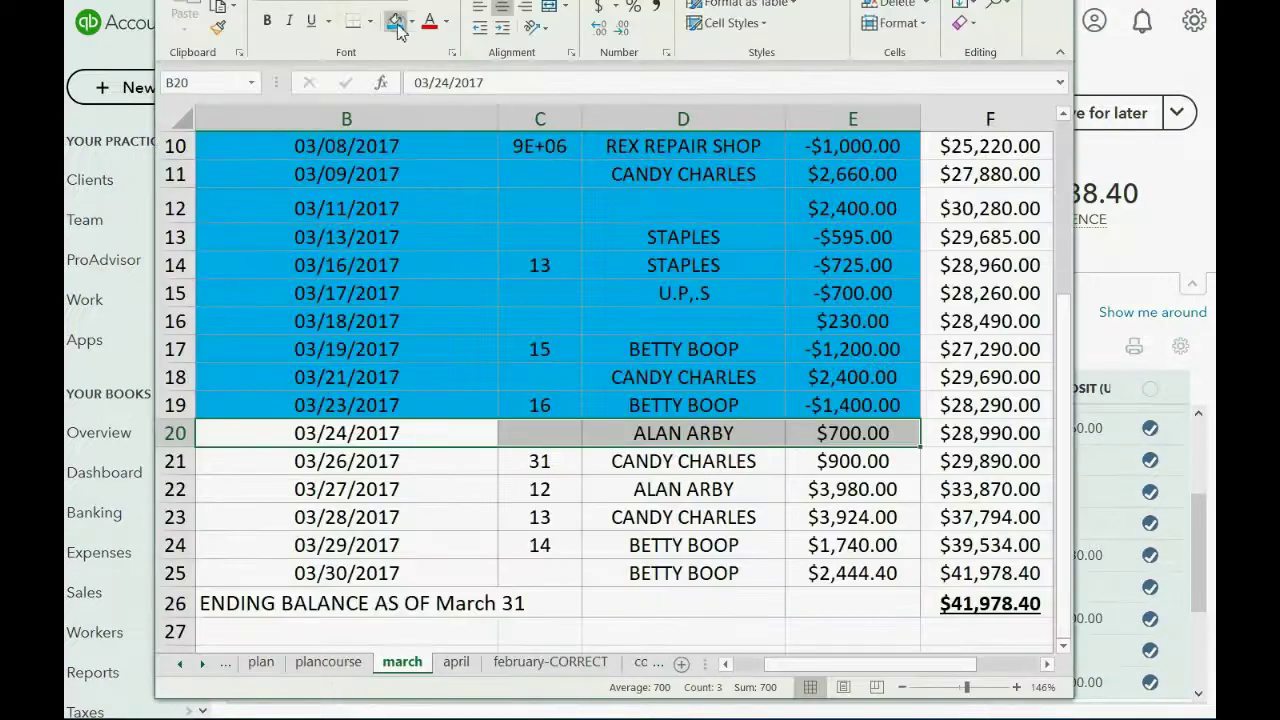
click(395, 21)
- Clear the 03/26 $900.00 invoice and the 03/27 $3,980.00 sale, colouring their rows blue
drag(338, 461, 817, 461)
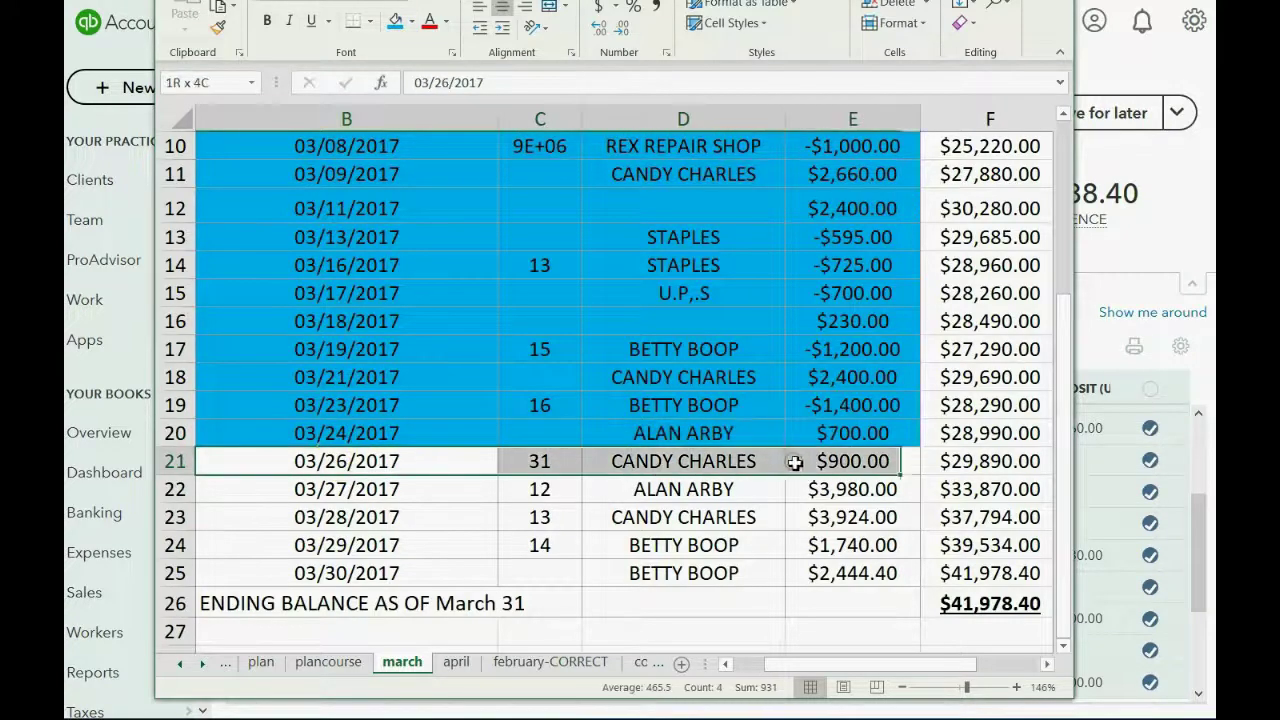
click(378, 716)
scroll(975, 620, down, 3)
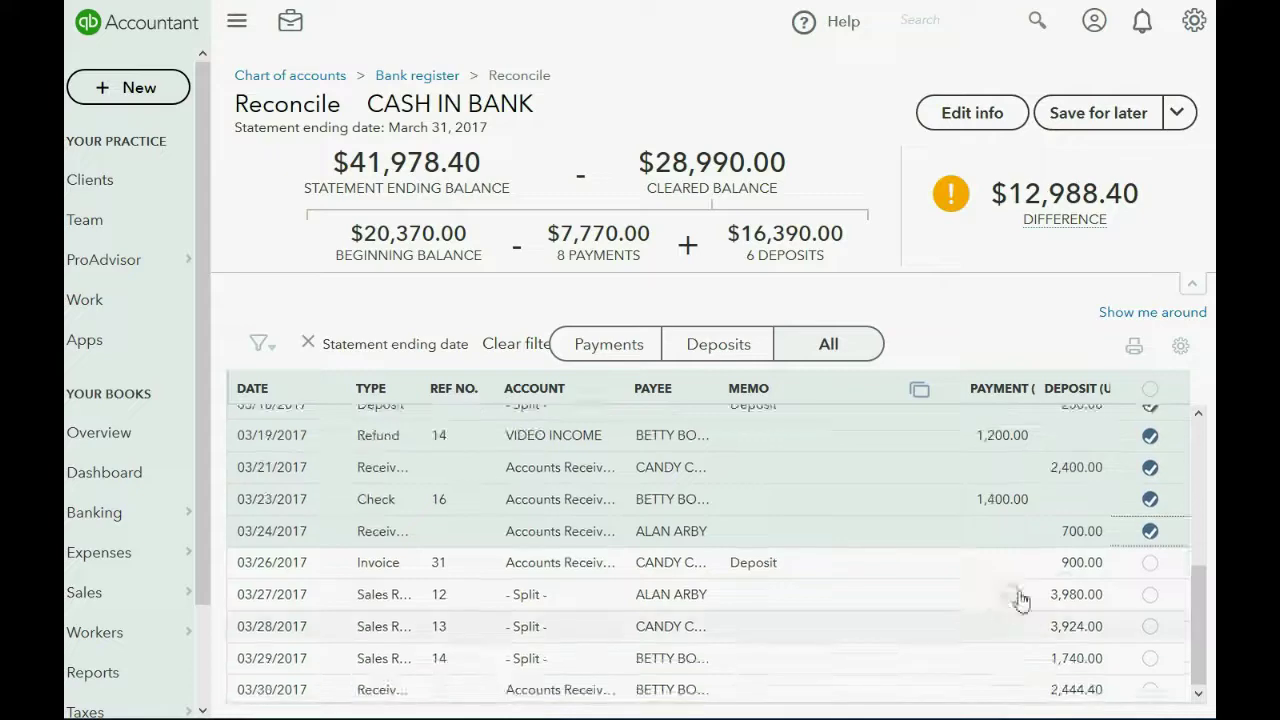
click(1150, 563)
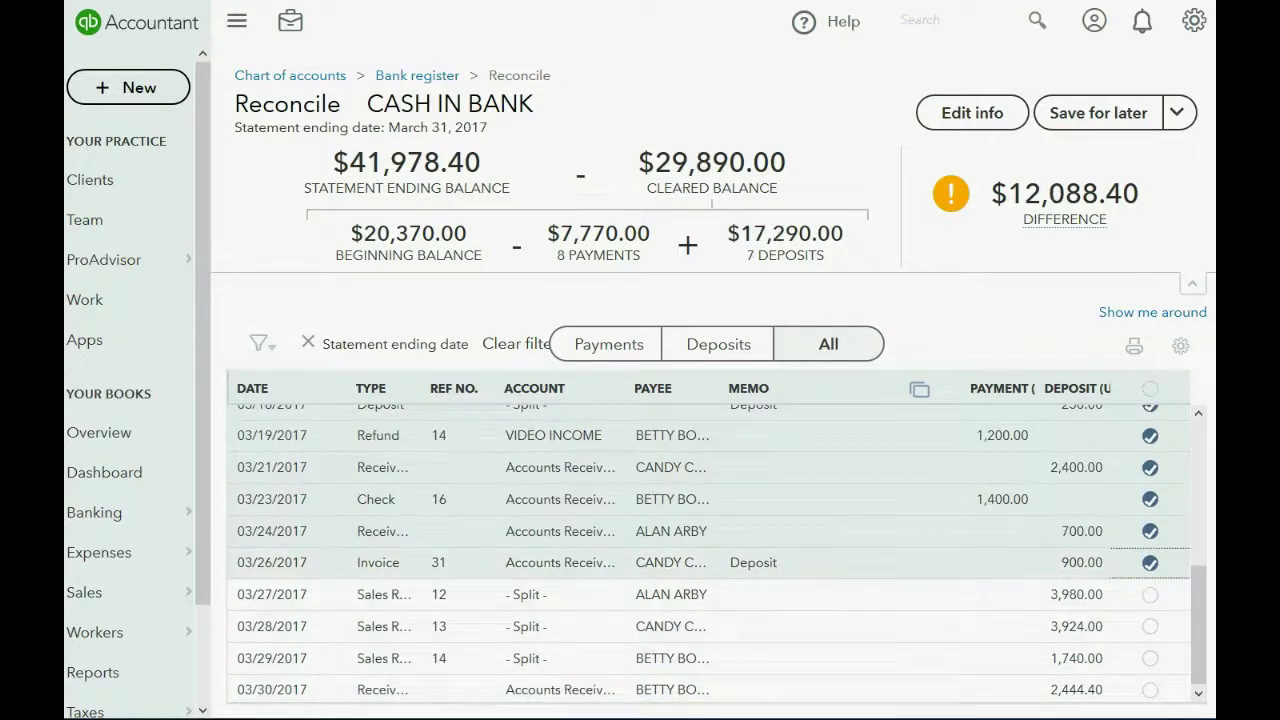
click(378, 716)
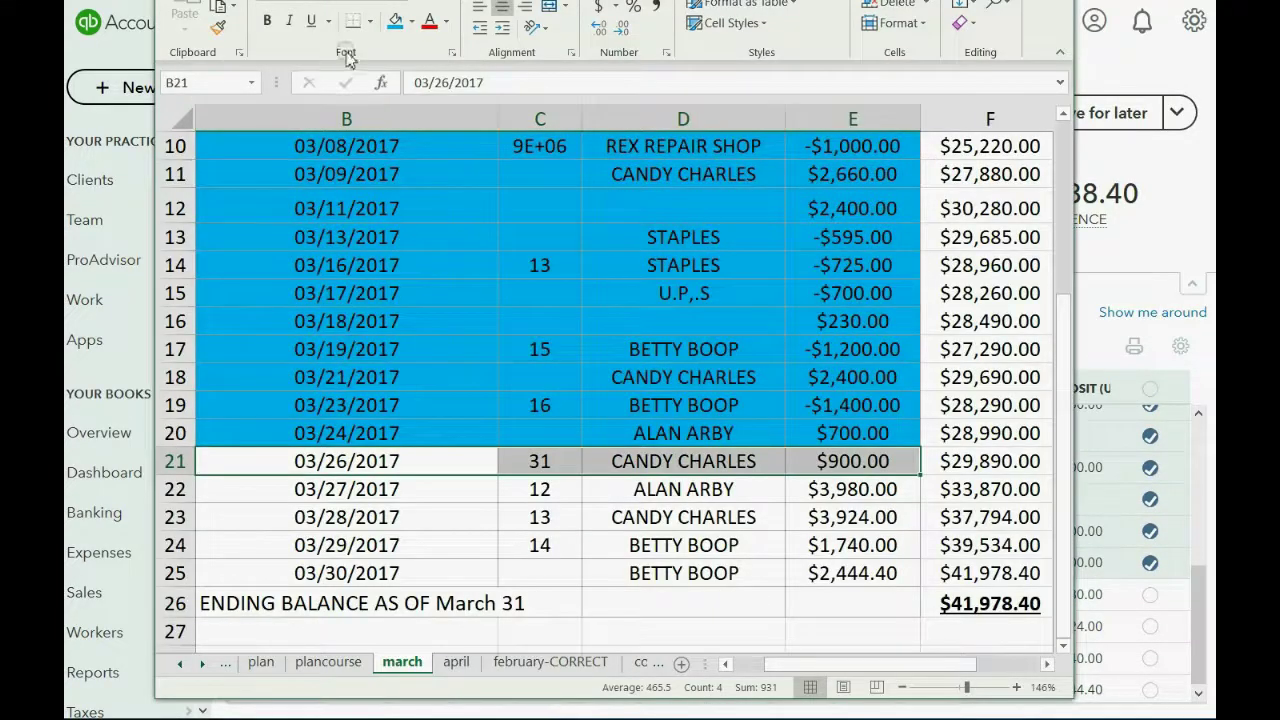
click(391, 26)
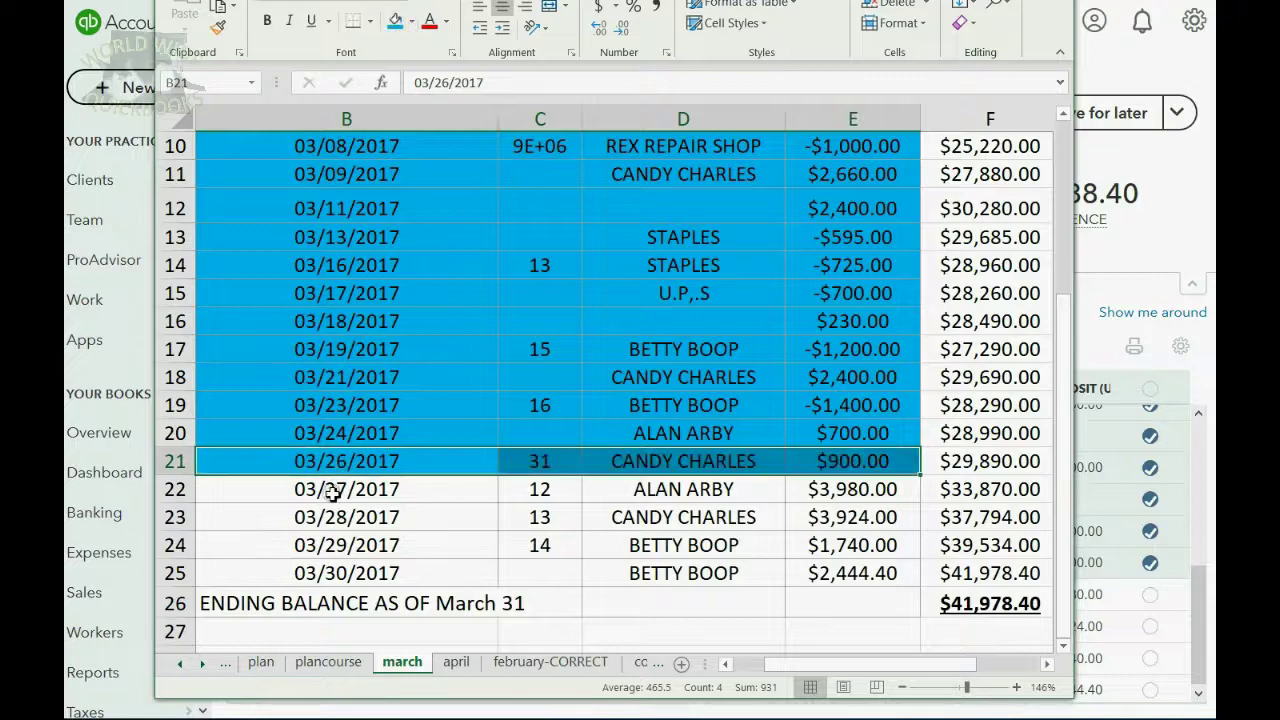
drag(333, 494, 830, 492)
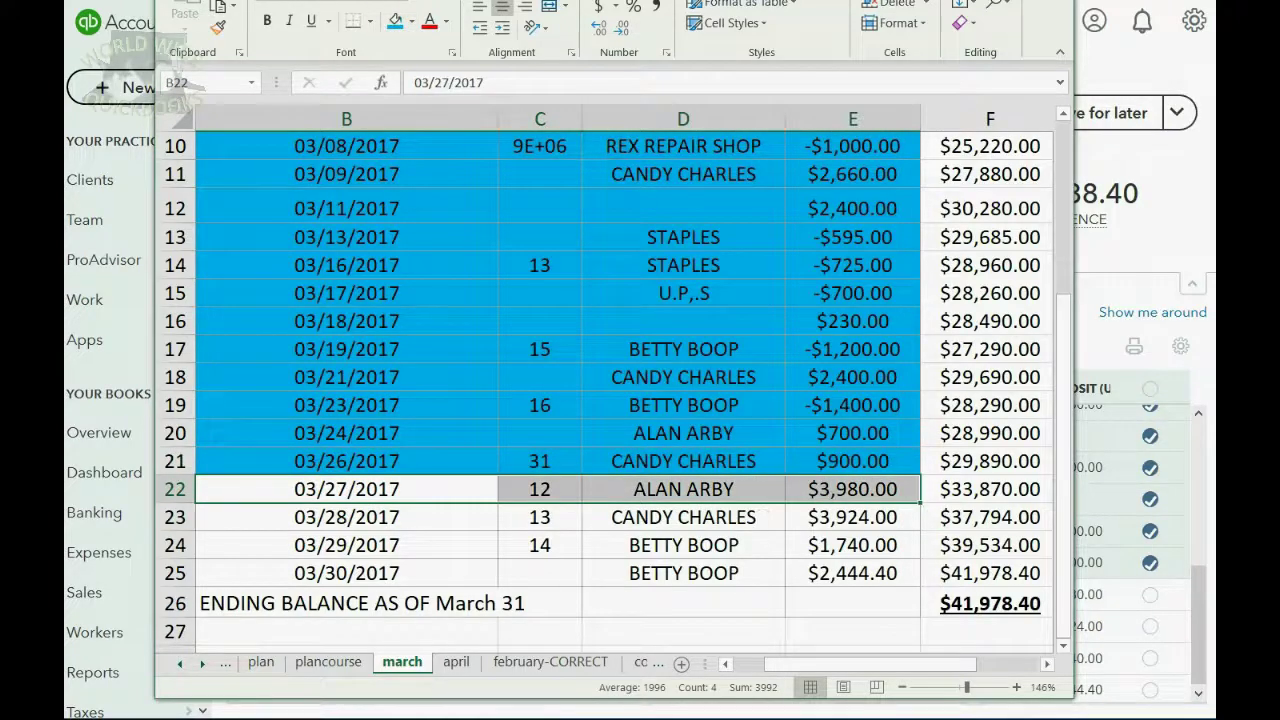
key(alt+Tab)
click(1149, 596)
key(alt+Tab)
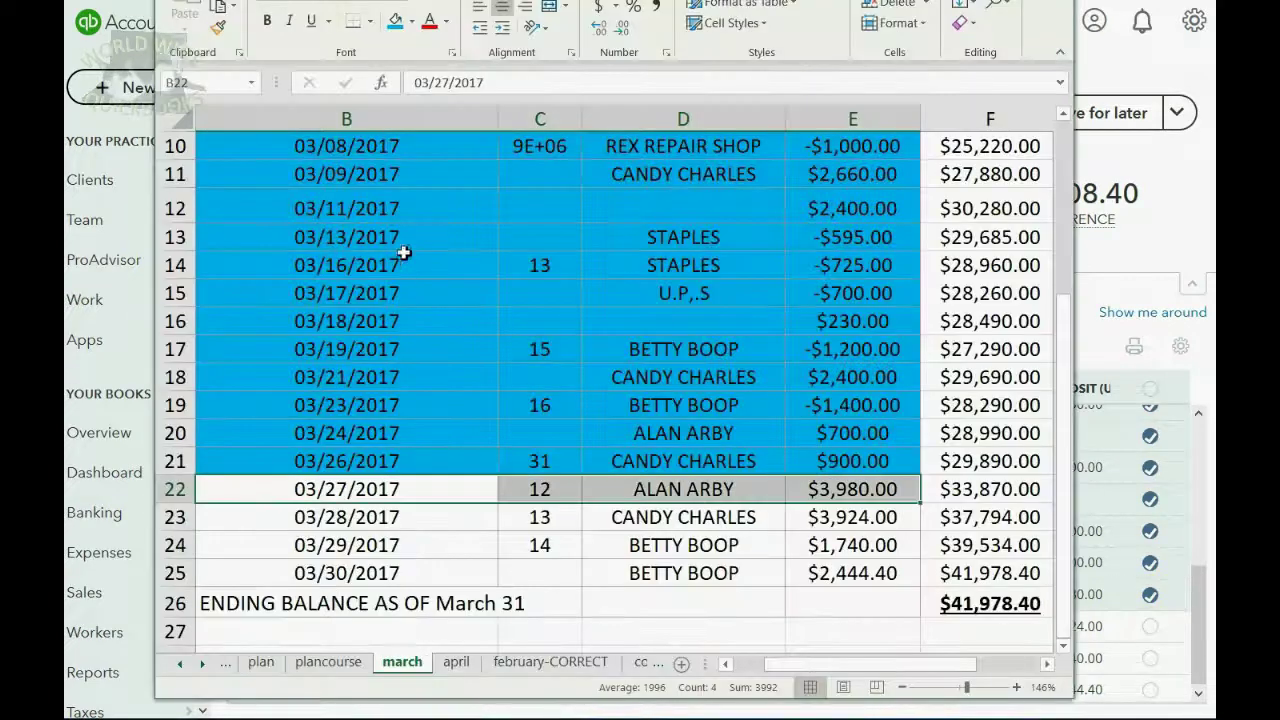
click(397, 28)
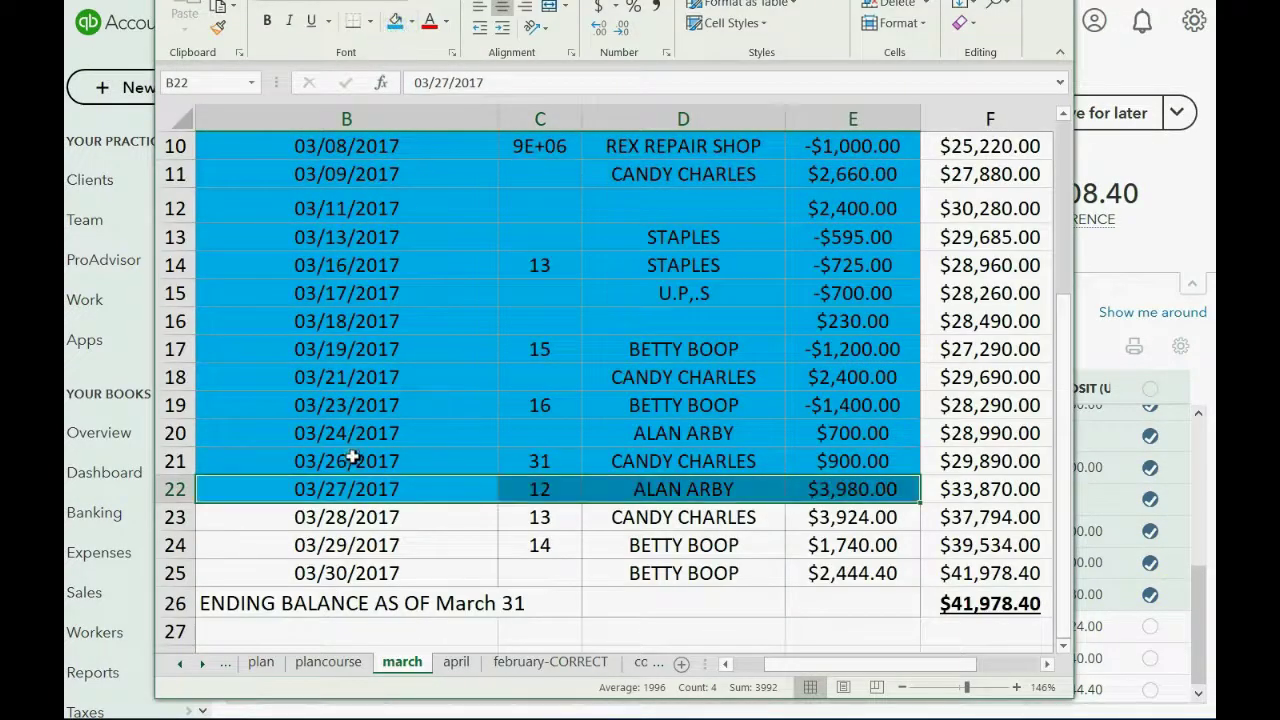
- Clear the 03/28 deposit and fill its statement row (row 23) blue
mouse_move(340, 517)
mouse_down()
mouse_move(820, 512)
mouse_move(795, 515)
mouse_up()
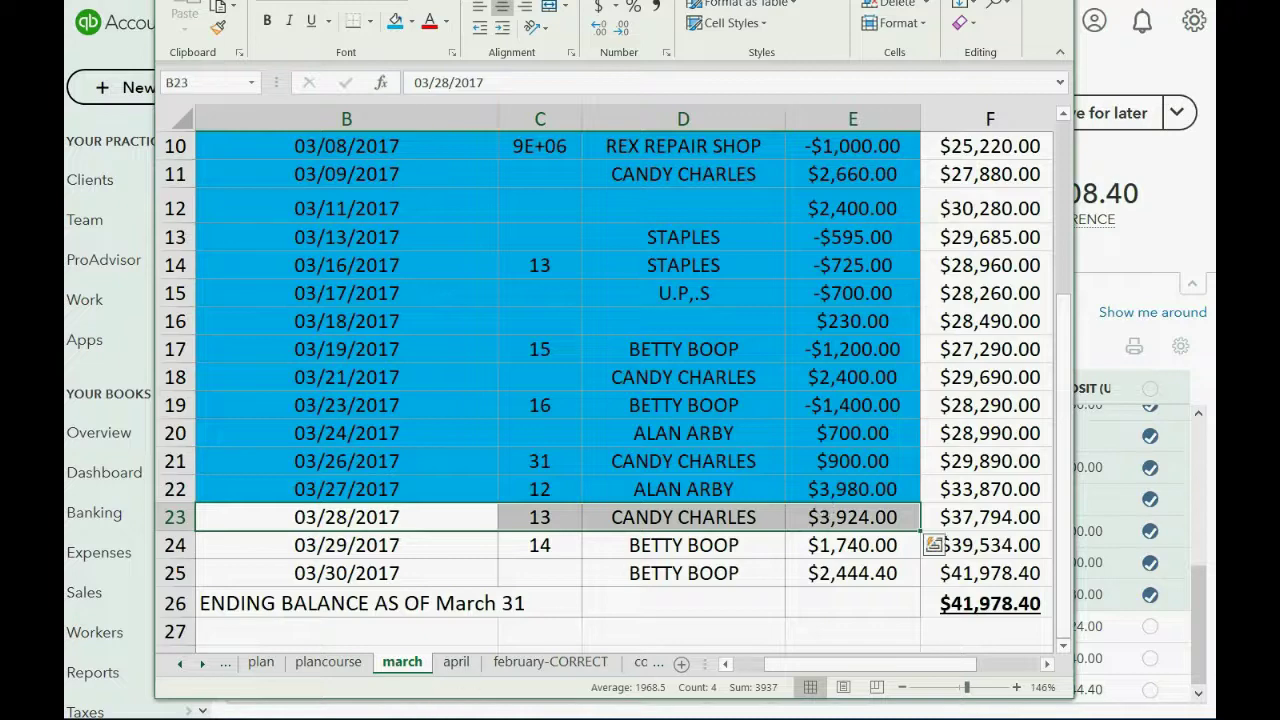
key(alt+Tab)
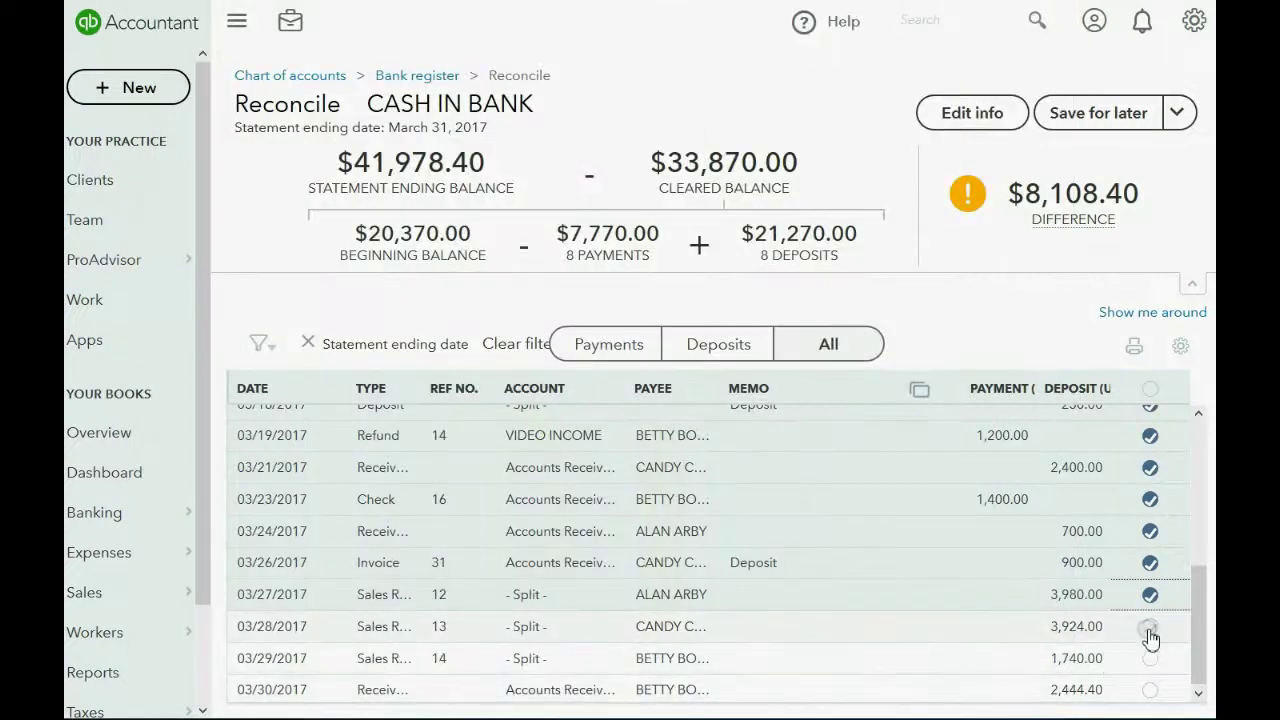
click(1150, 628)
key(alt+Tab)
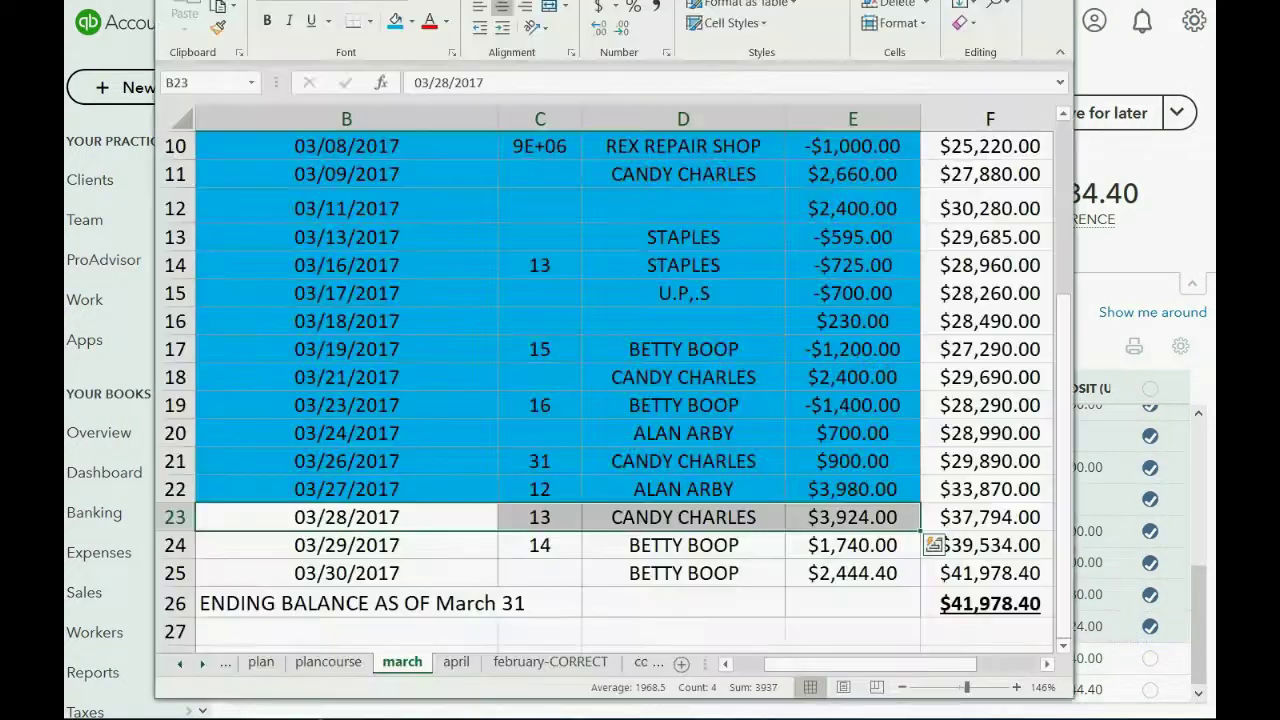
click(395, 24)
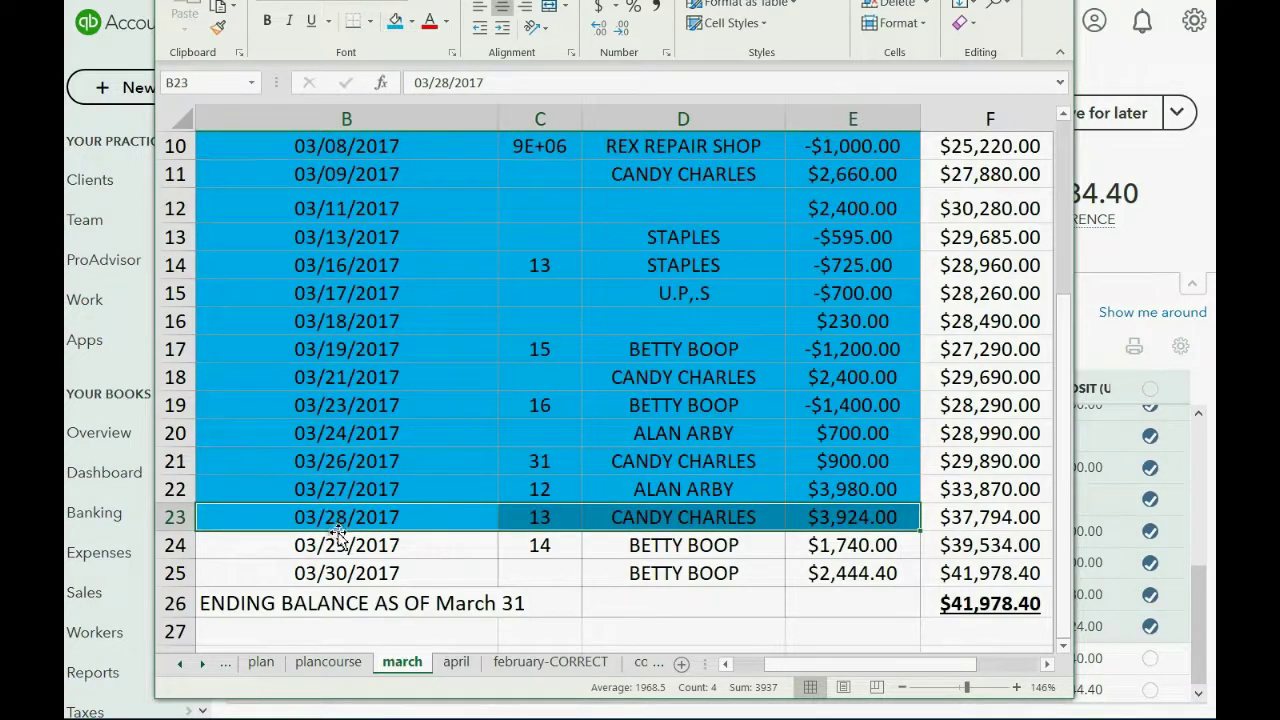
key(alt+Tab)
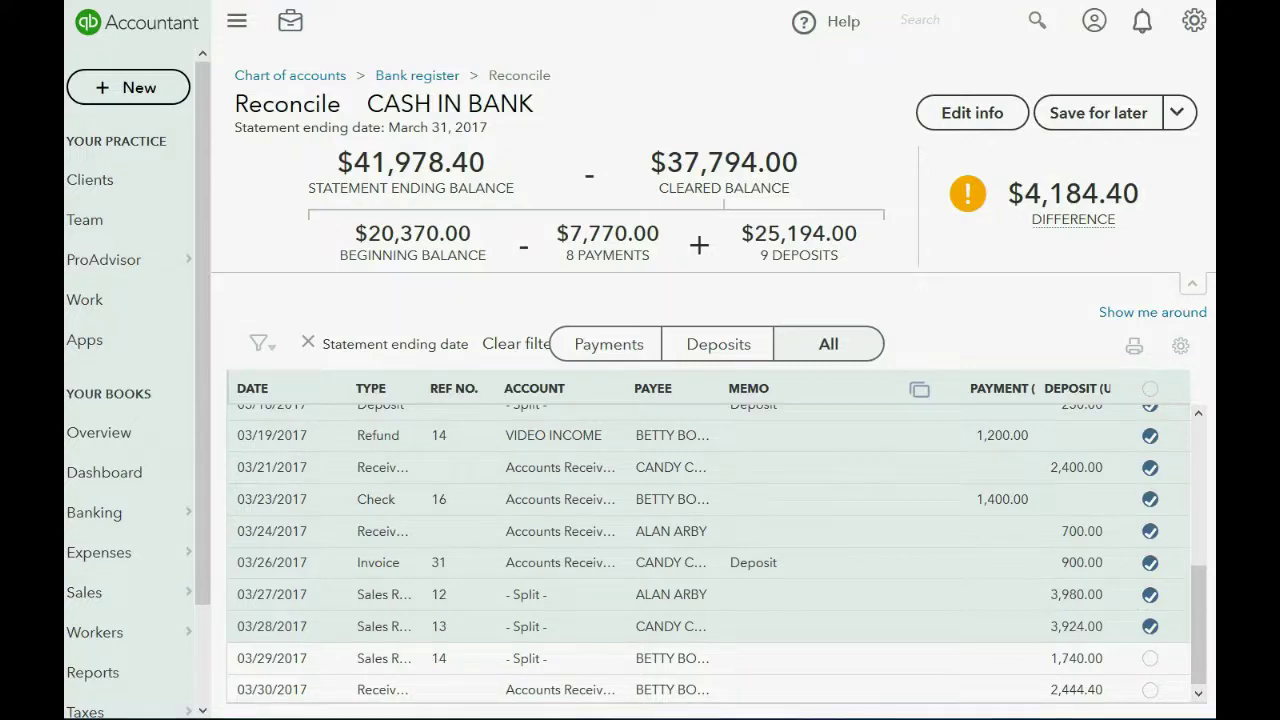
key(alt+Tab)
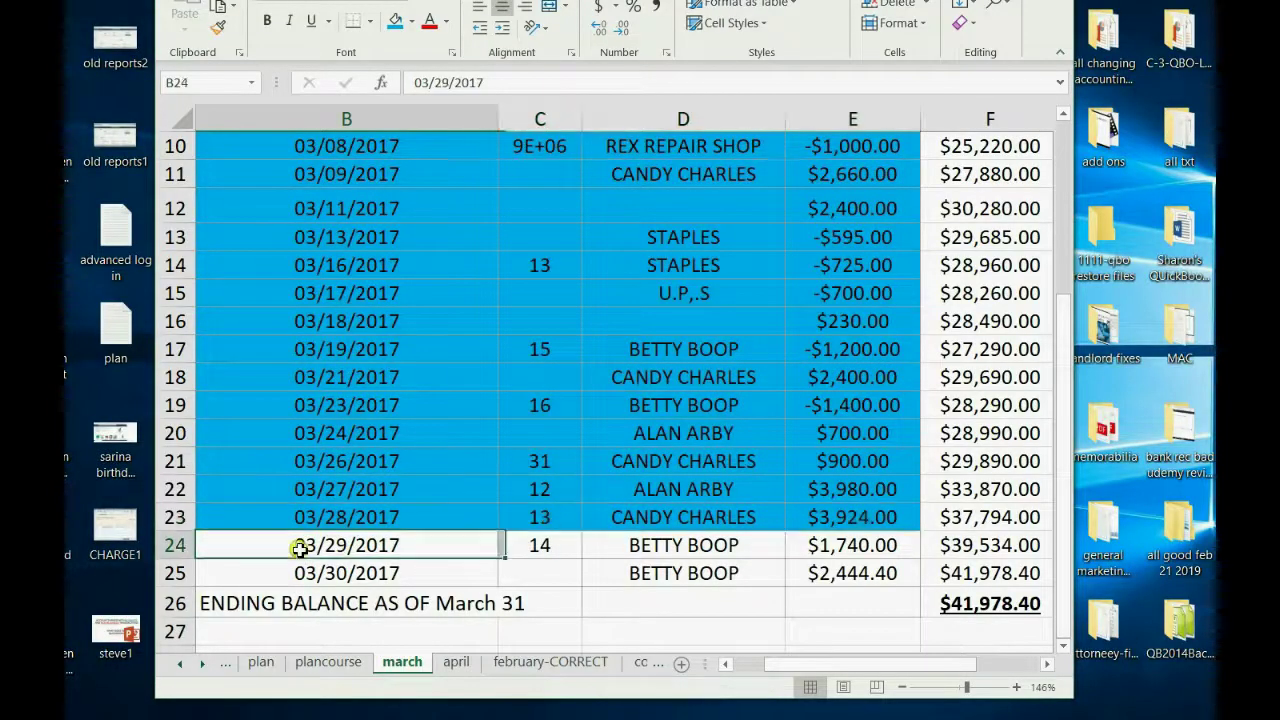
- Clear the 03/29 $1,740 sale, fill row 24 blue, and select the 03/30 statement row
drag(302, 557, 801, 536)
key(alt+Tab)
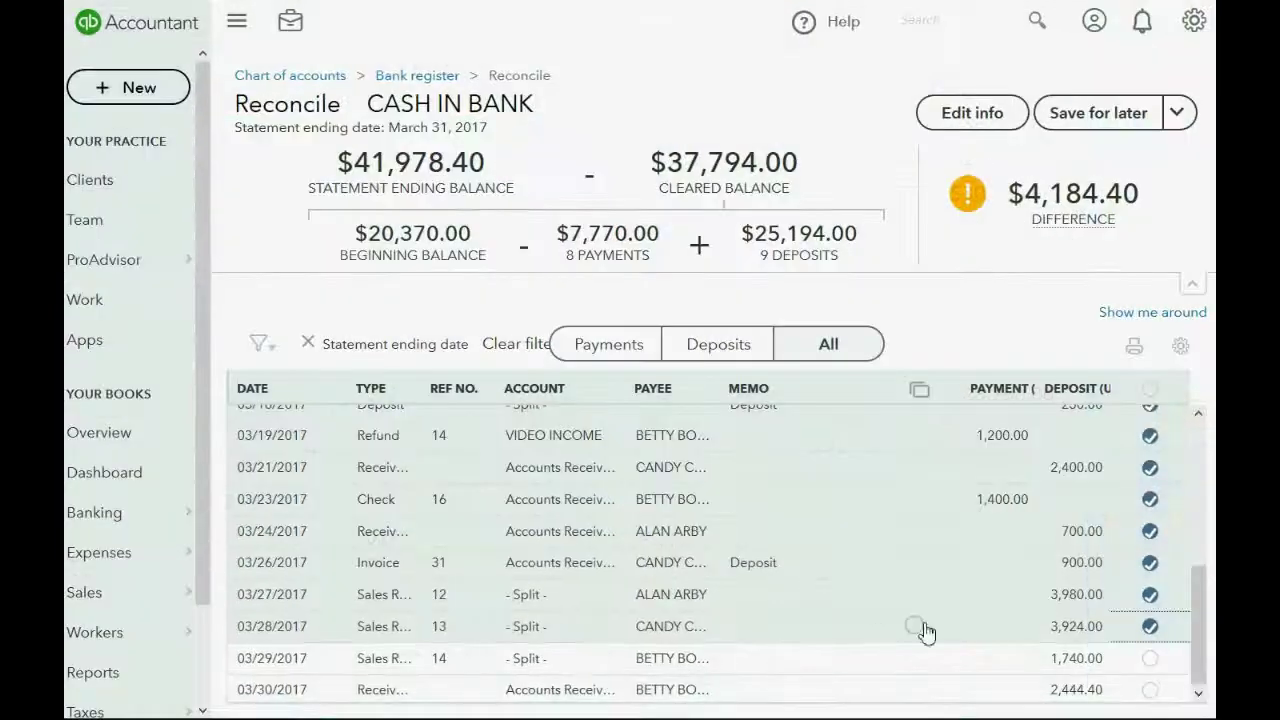
click(1152, 660)
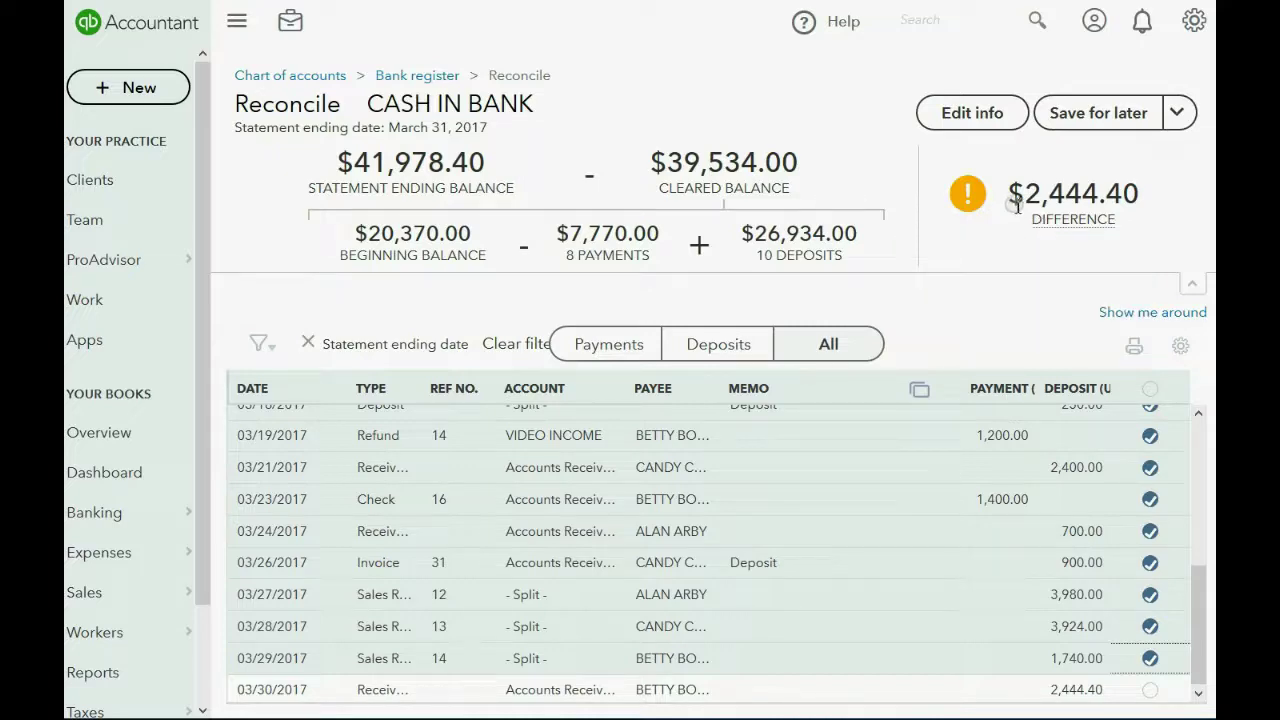
click(335, 710)
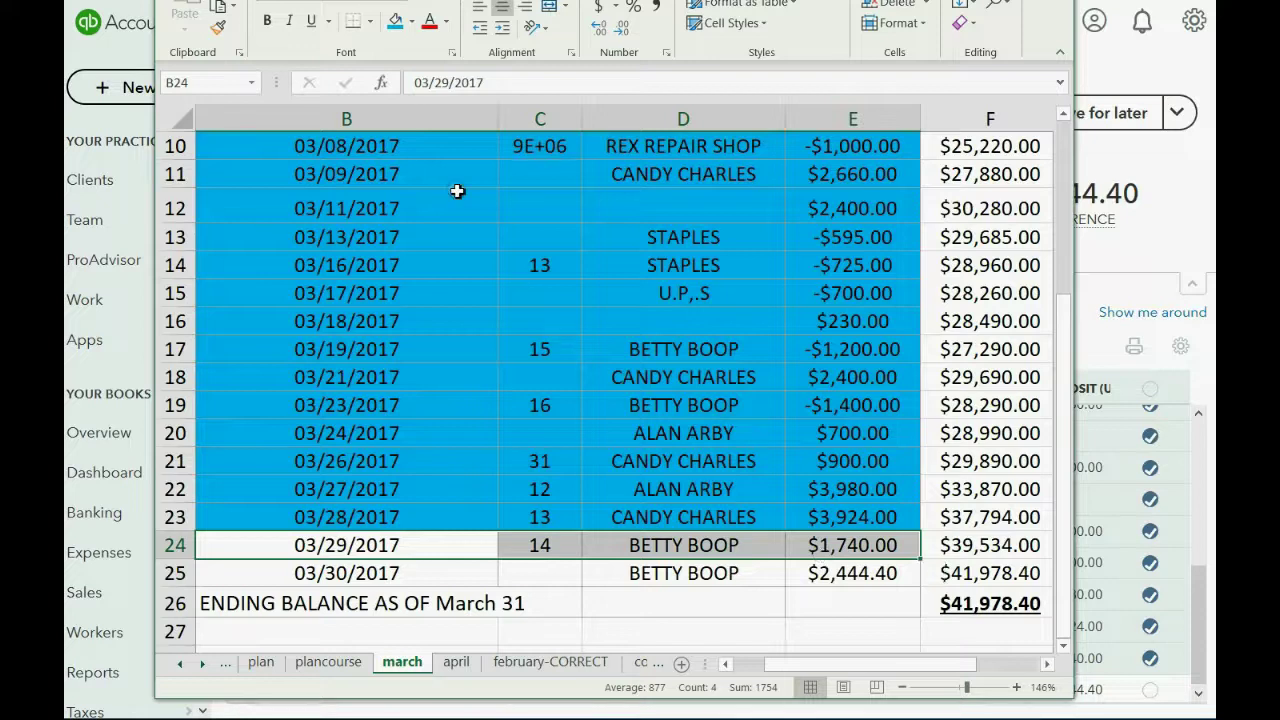
click(392, 27)
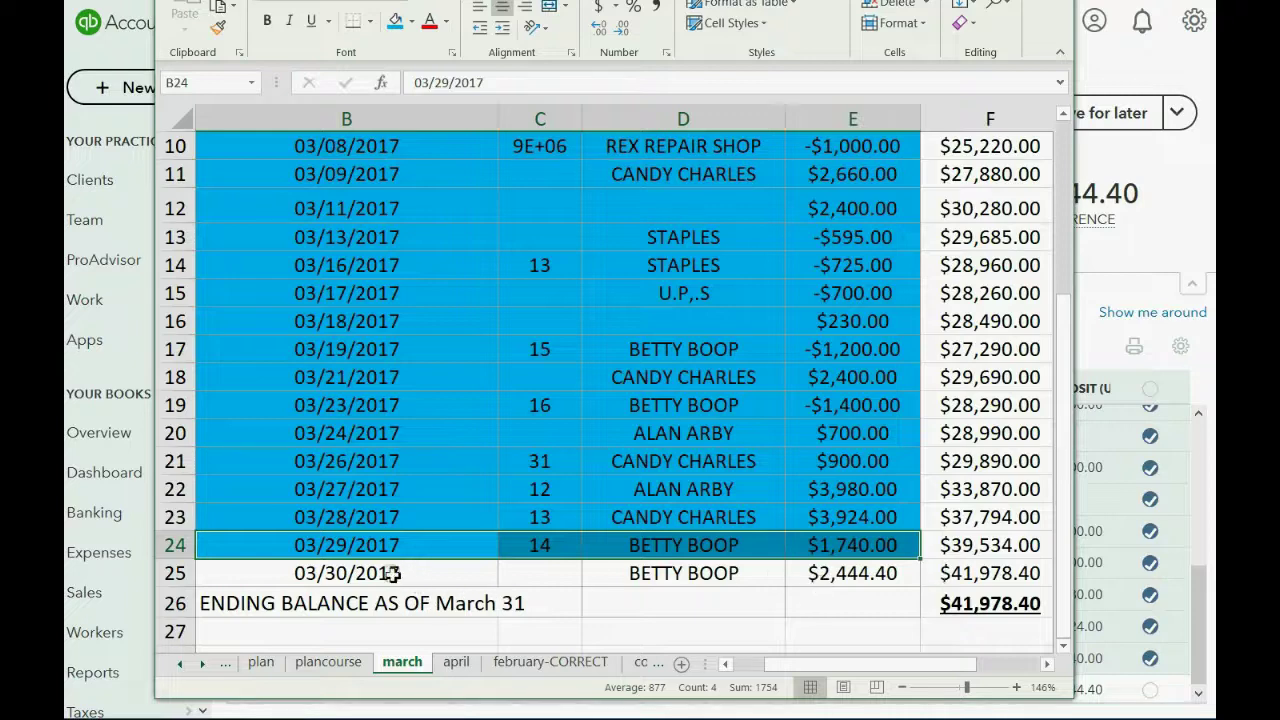
click(388, 572)
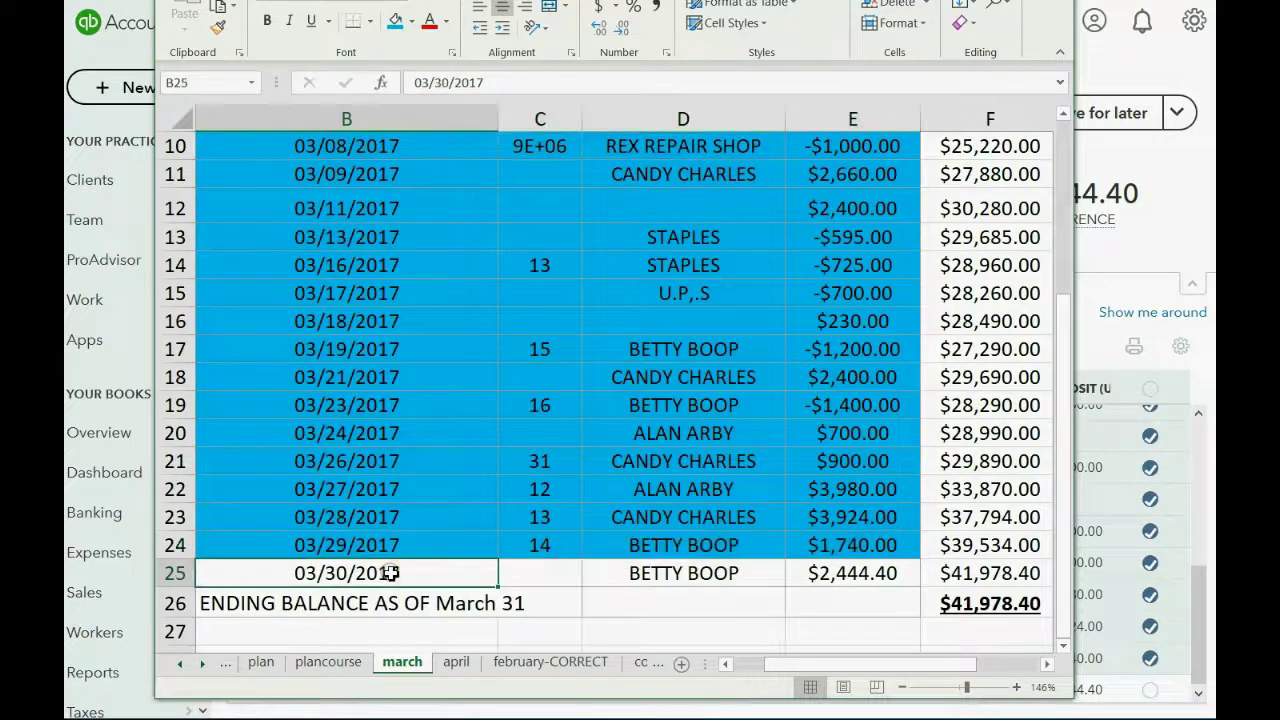
drag(390, 572, 797, 572)
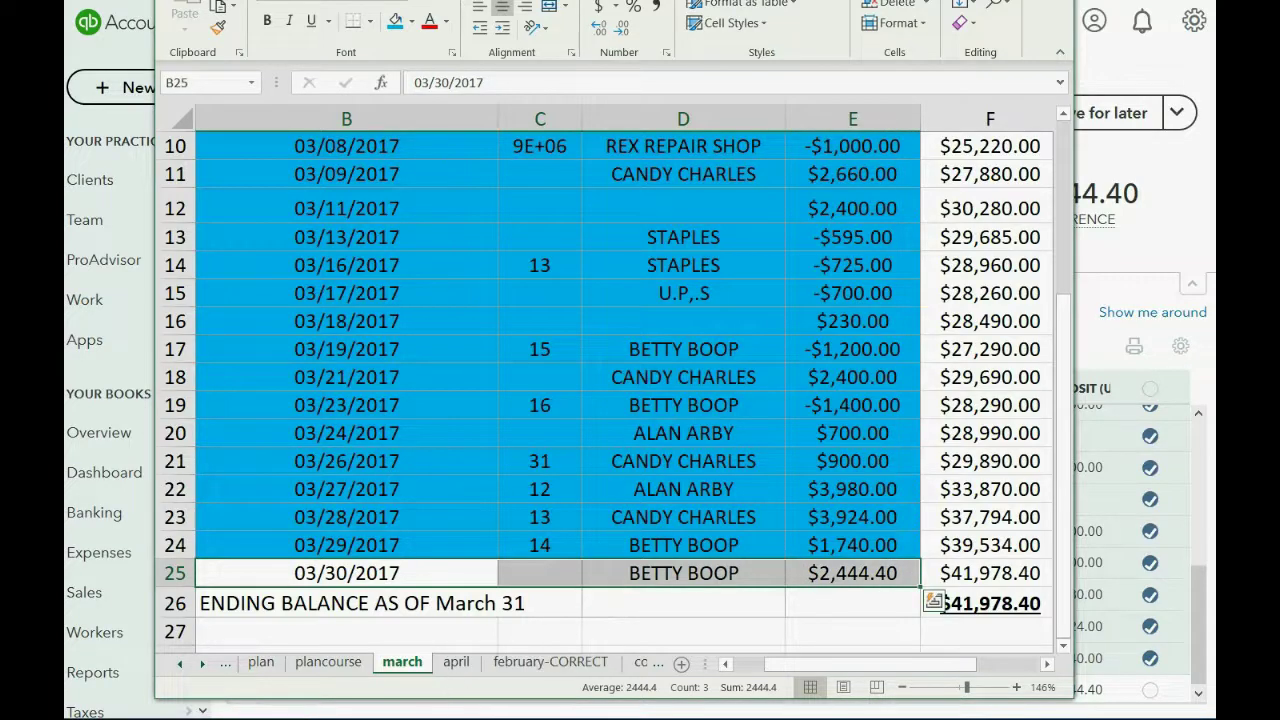
click(290, 688)
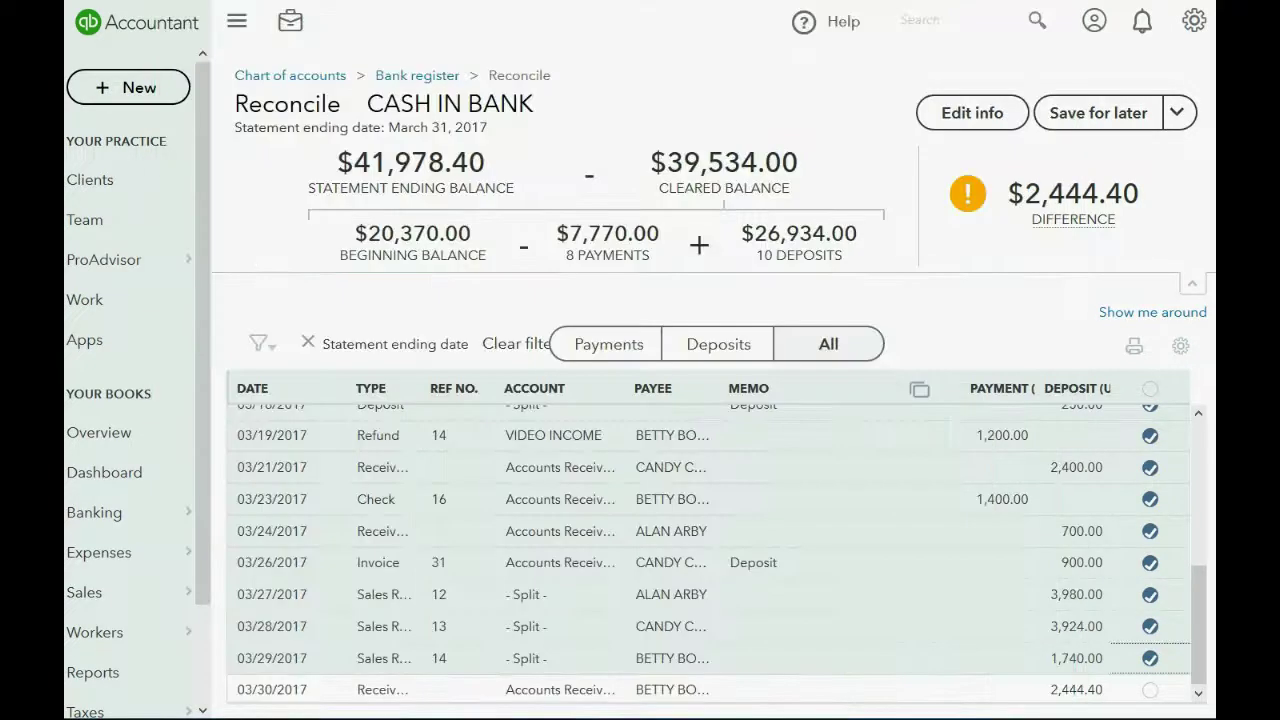
- Clear the 03/30 $2,444.40 receipt for a $0.00 difference and fill row 25 blue
click(1150, 690)
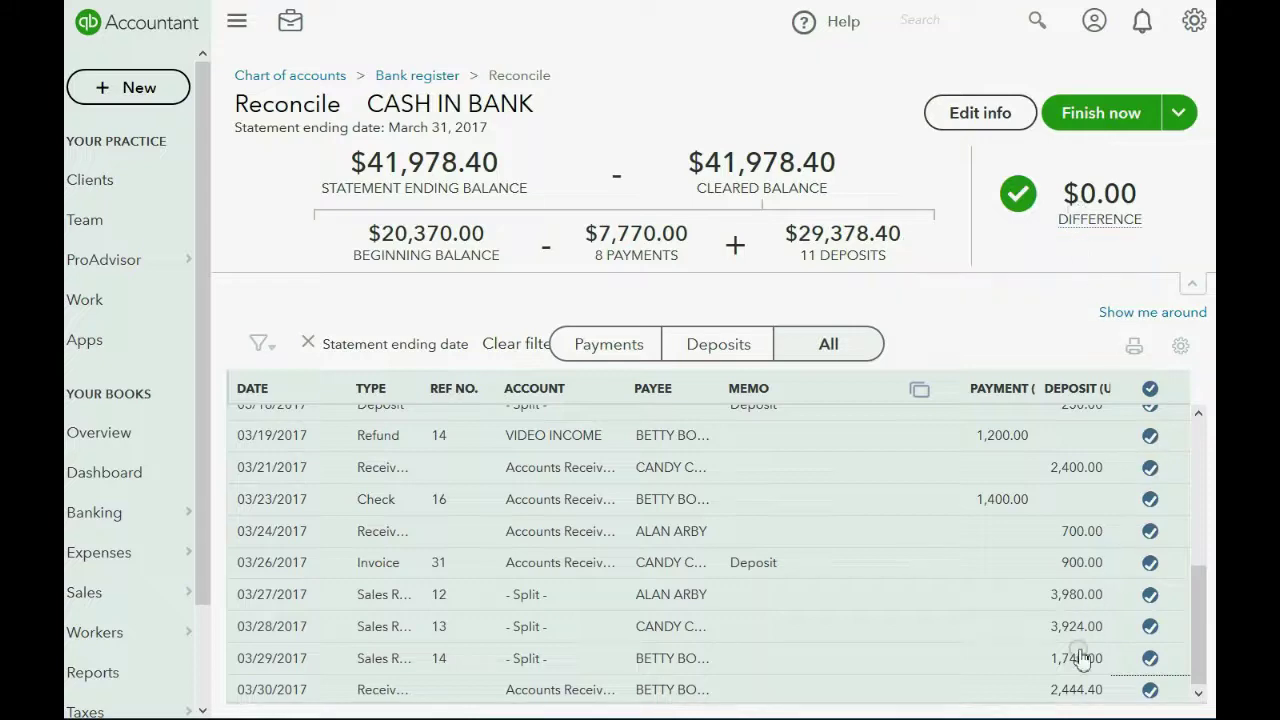
key(alt+Tab)
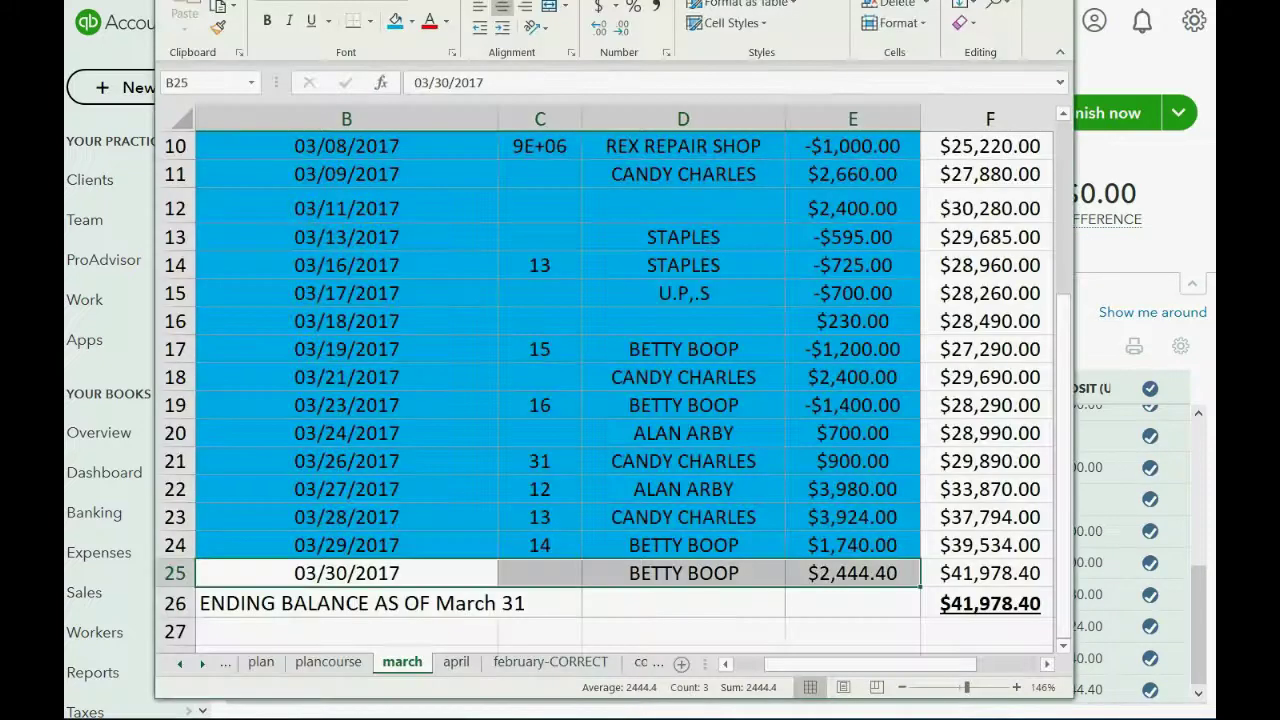
click(395, 22)
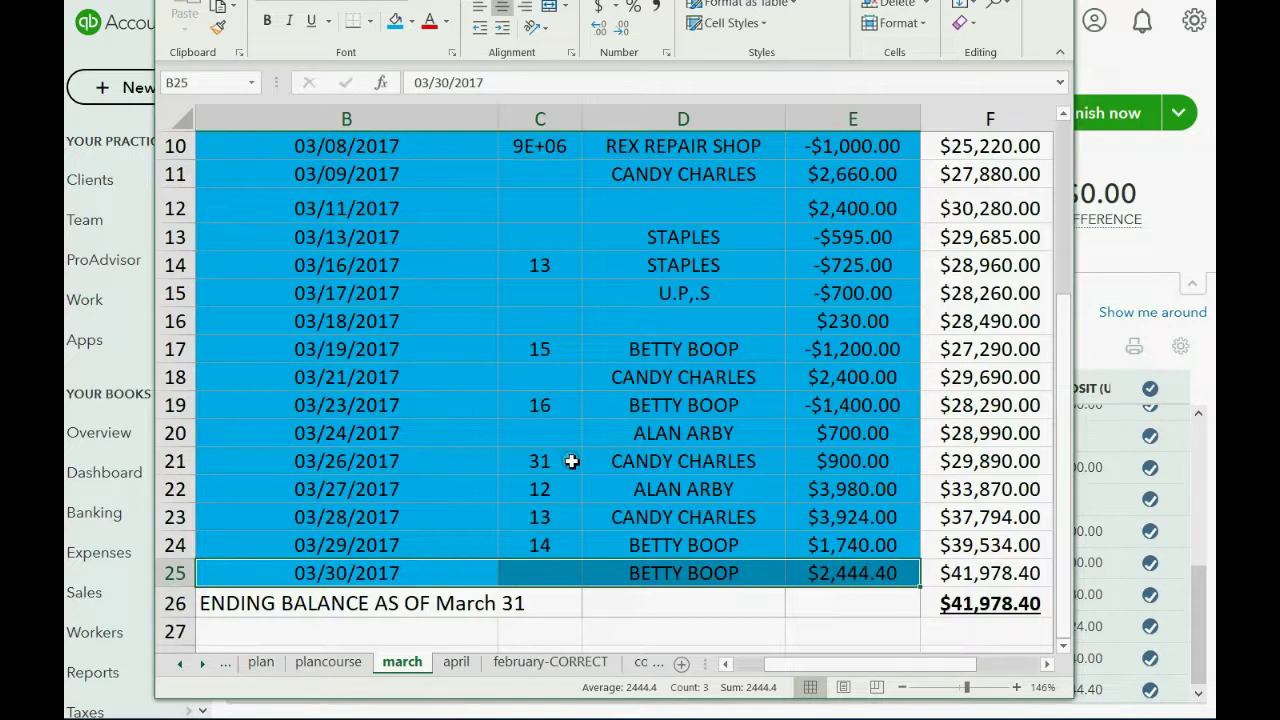
scroll(571, 461, up, 2)
scroll(571, 461, down, 3)
key(alt+Tab)
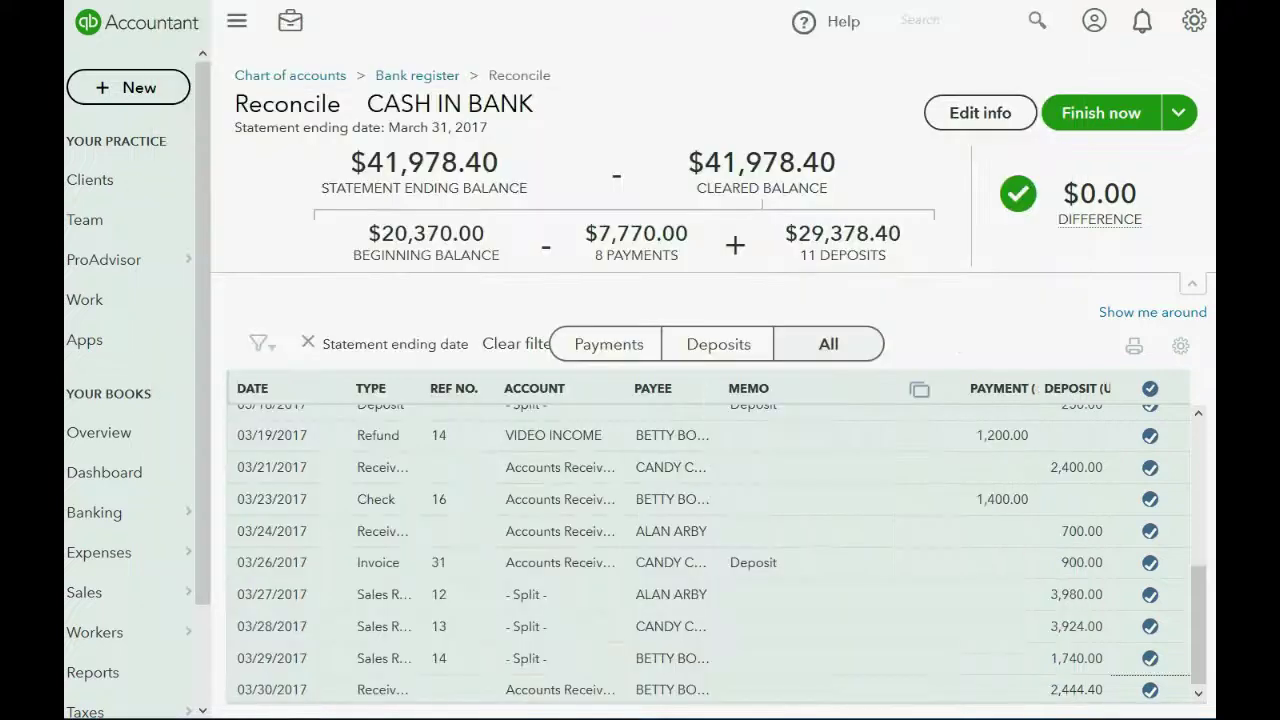
scroll(525, 467, up, 5)
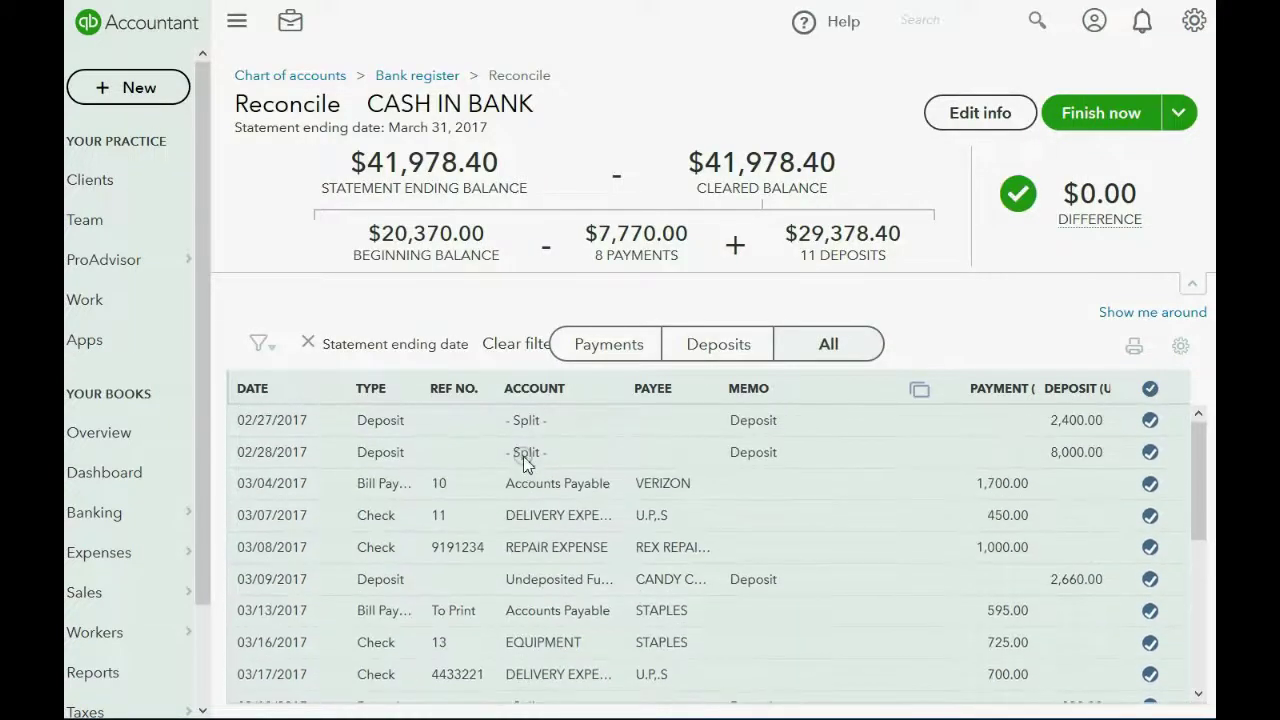
scroll(527, 465, down, 5)
scroll(527, 465, up, 5)
scroll(527, 467, down, 5)
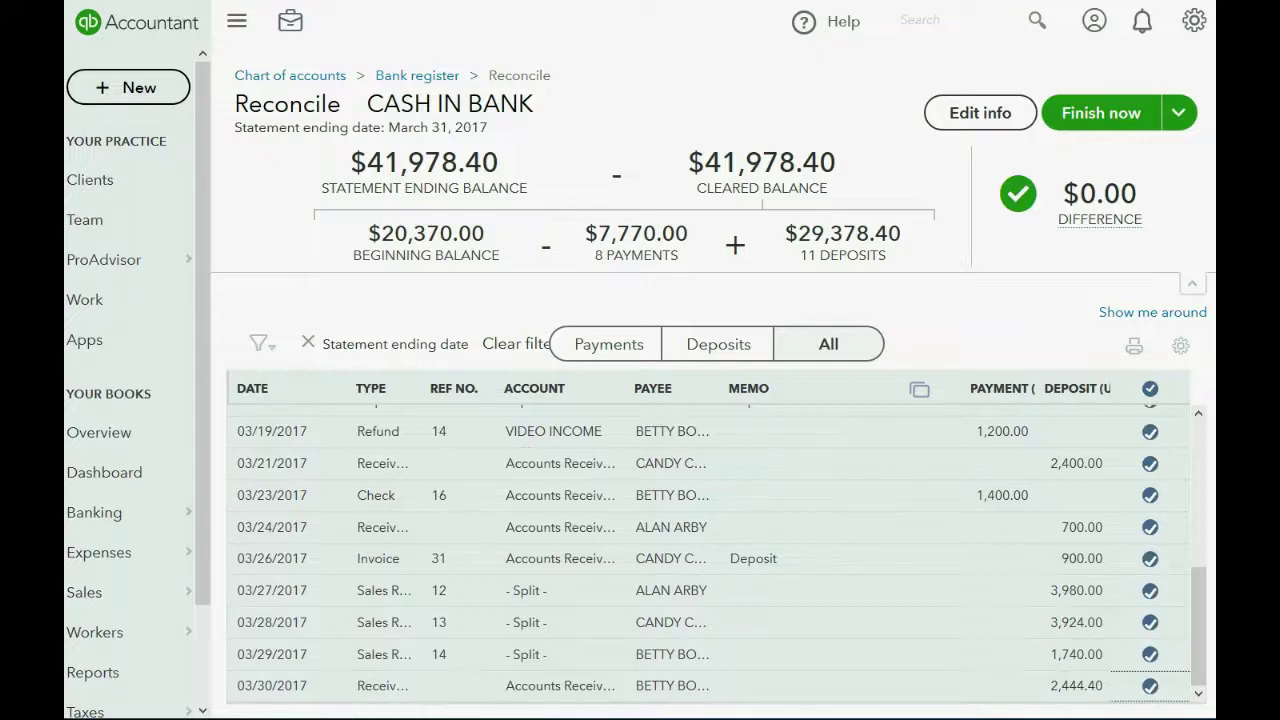
click(322, 716)
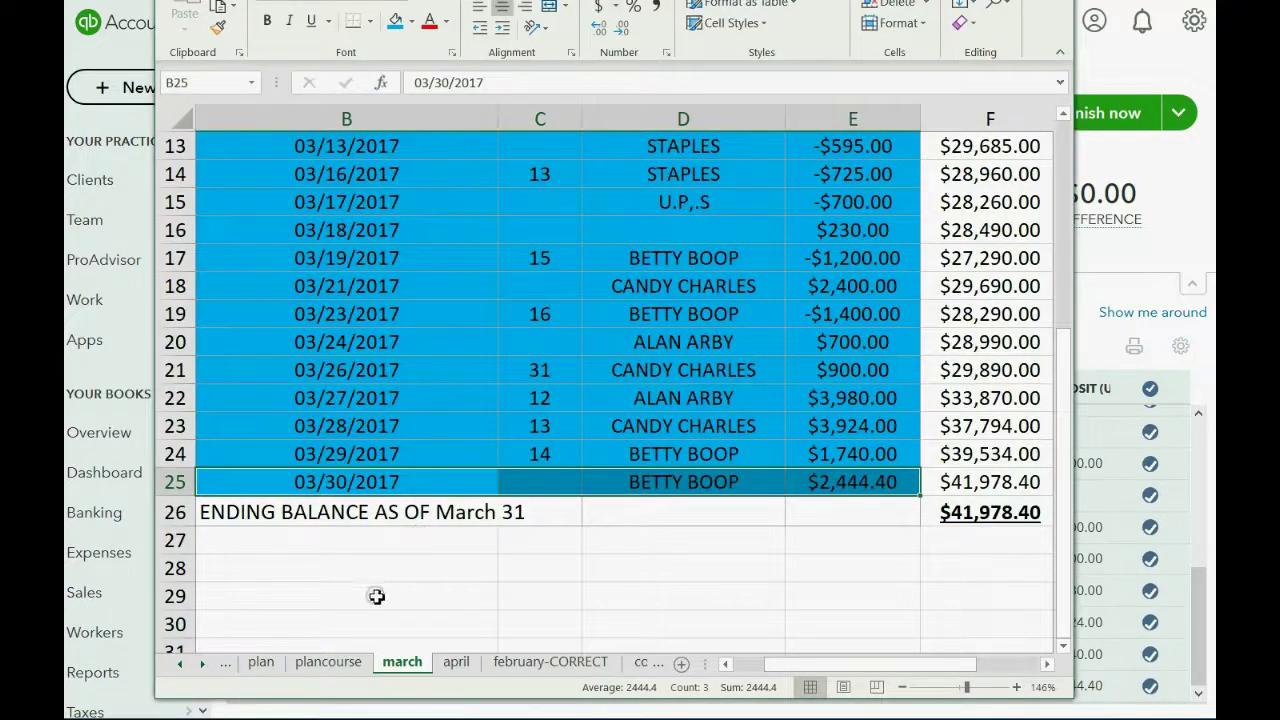
click(322, 716)
scroll(434, 620, up, 5)
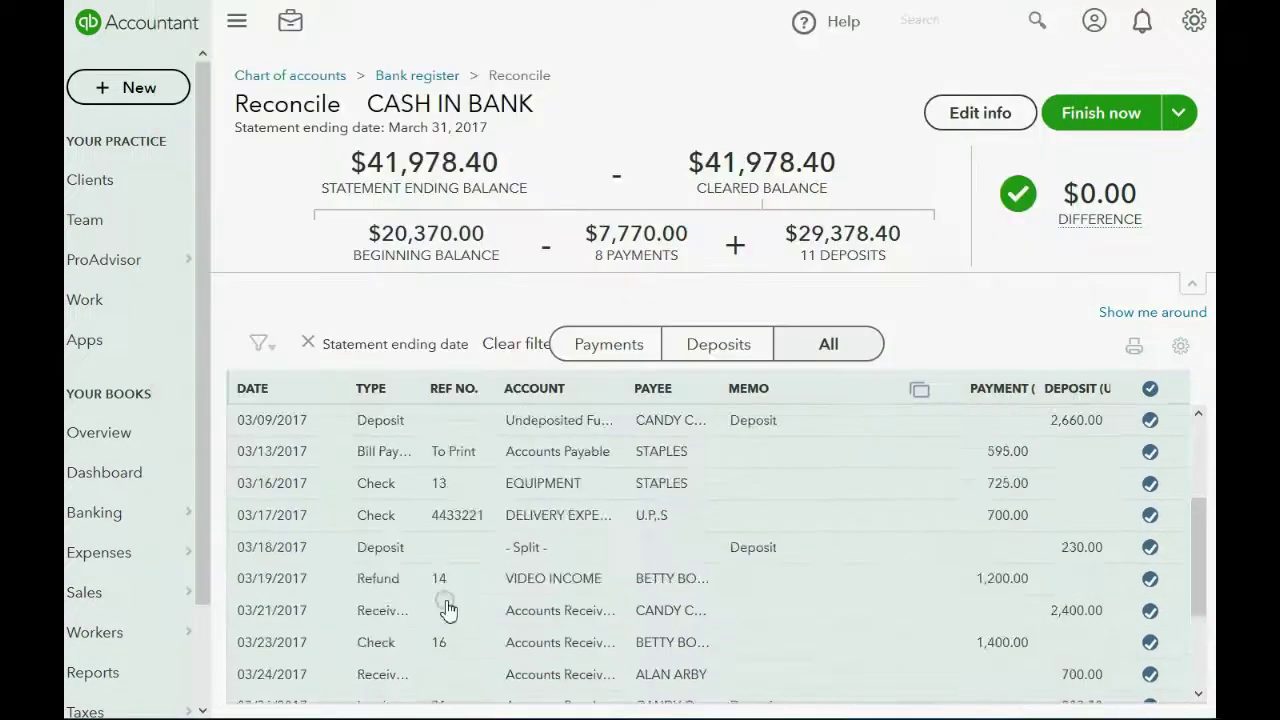
scroll(445, 608, down, 3)
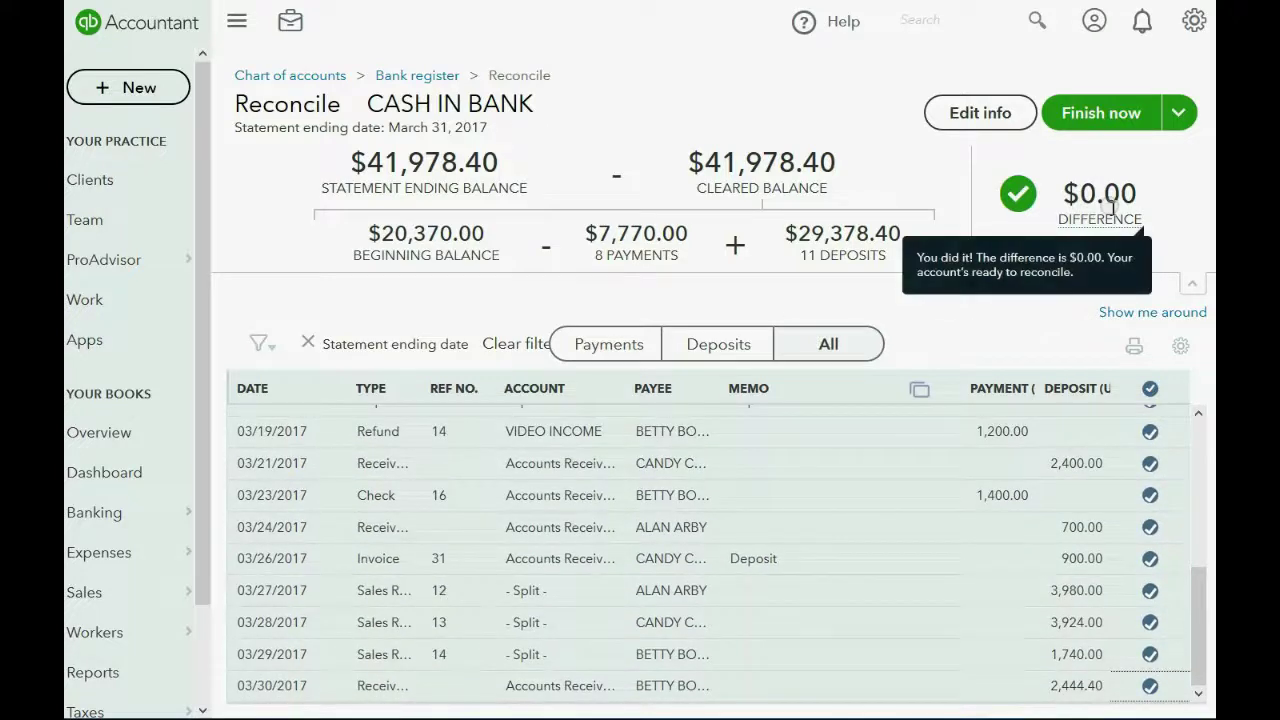
- Finish reconciling CASH IN BANK and open the reconciliation report
click(1092, 124)
click(1093, 124)
click(432, 527)
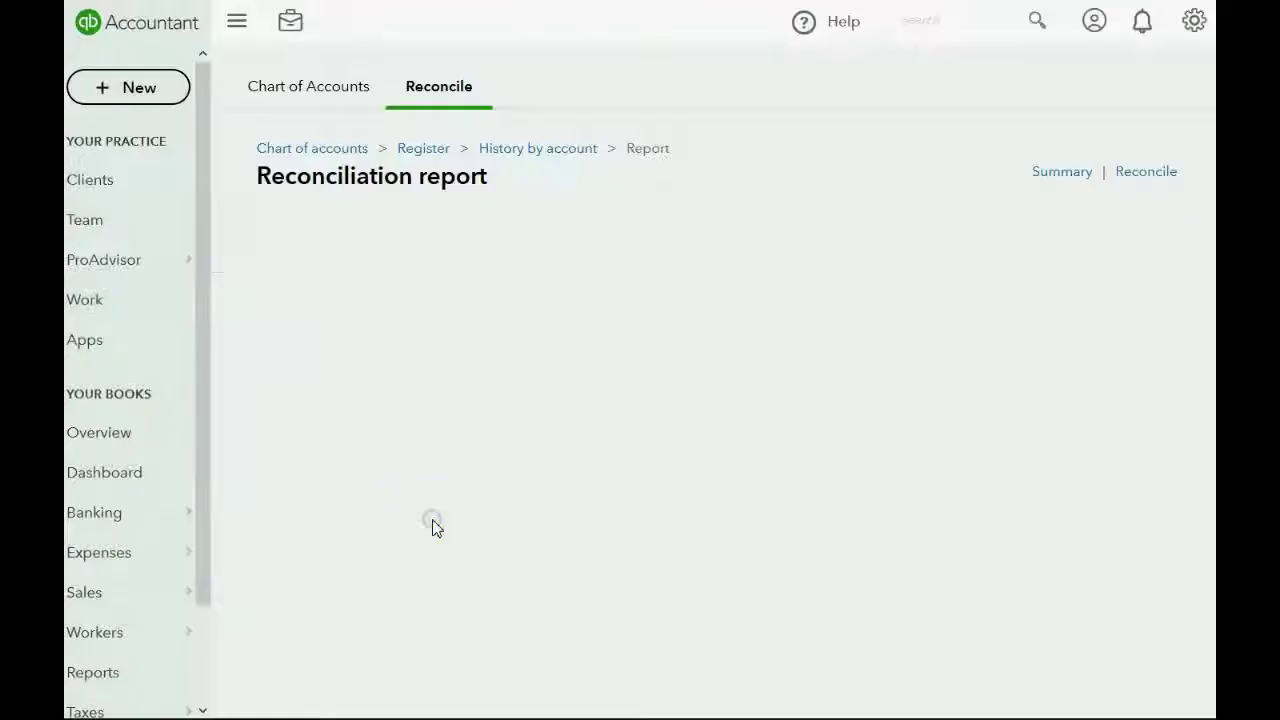
- Scroll through the report listing 8 payments and 11 deposits cleared
scroll(452, 468, down, 3)
scroll(450, 468, down, 3)
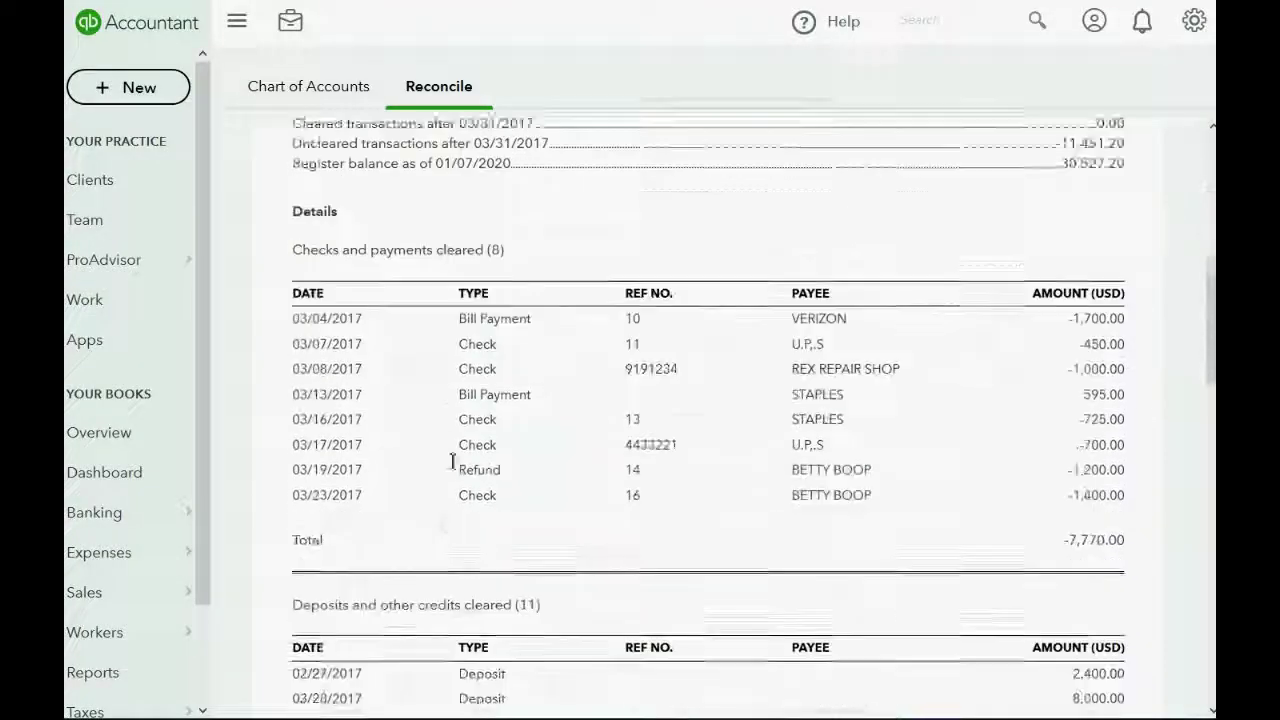
scroll(450, 468, down, 1)
scroll(450, 468, down, 4)
scroll(450, 468, down, 4)
scroll(450, 466, up, 5)
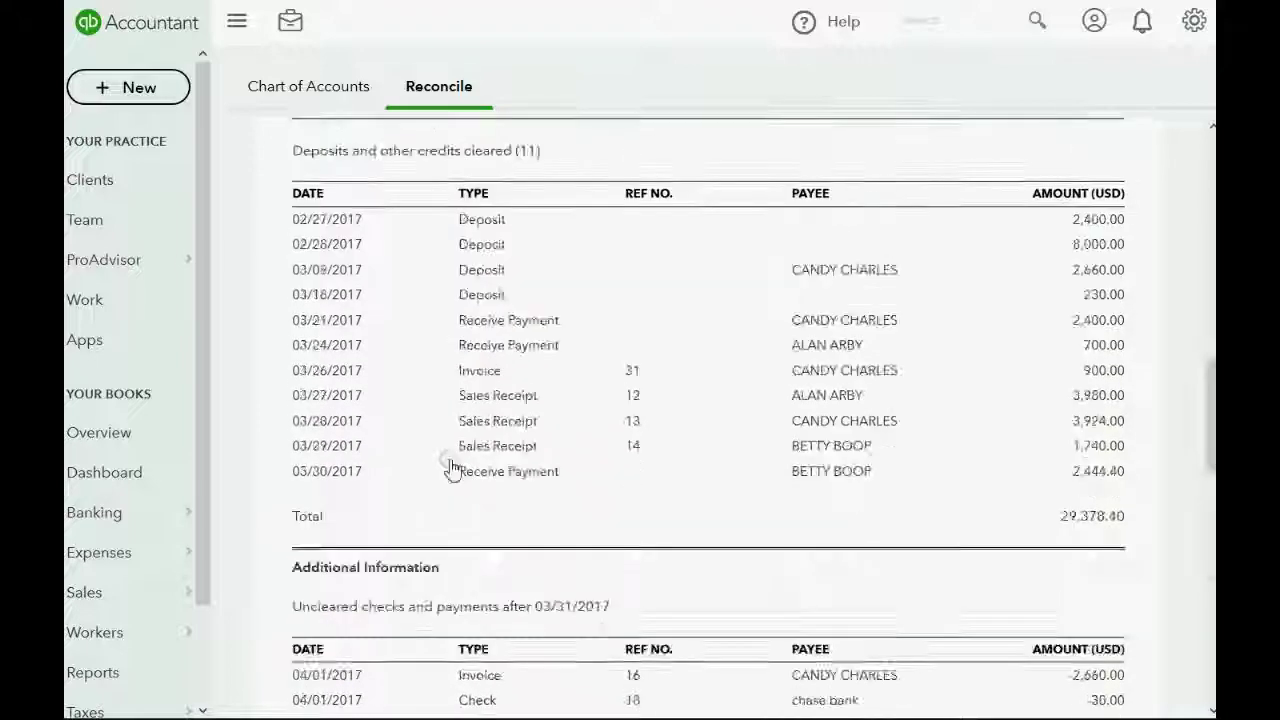
scroll(450, 466, up, 3)
scroll(450, 466, up, 5)
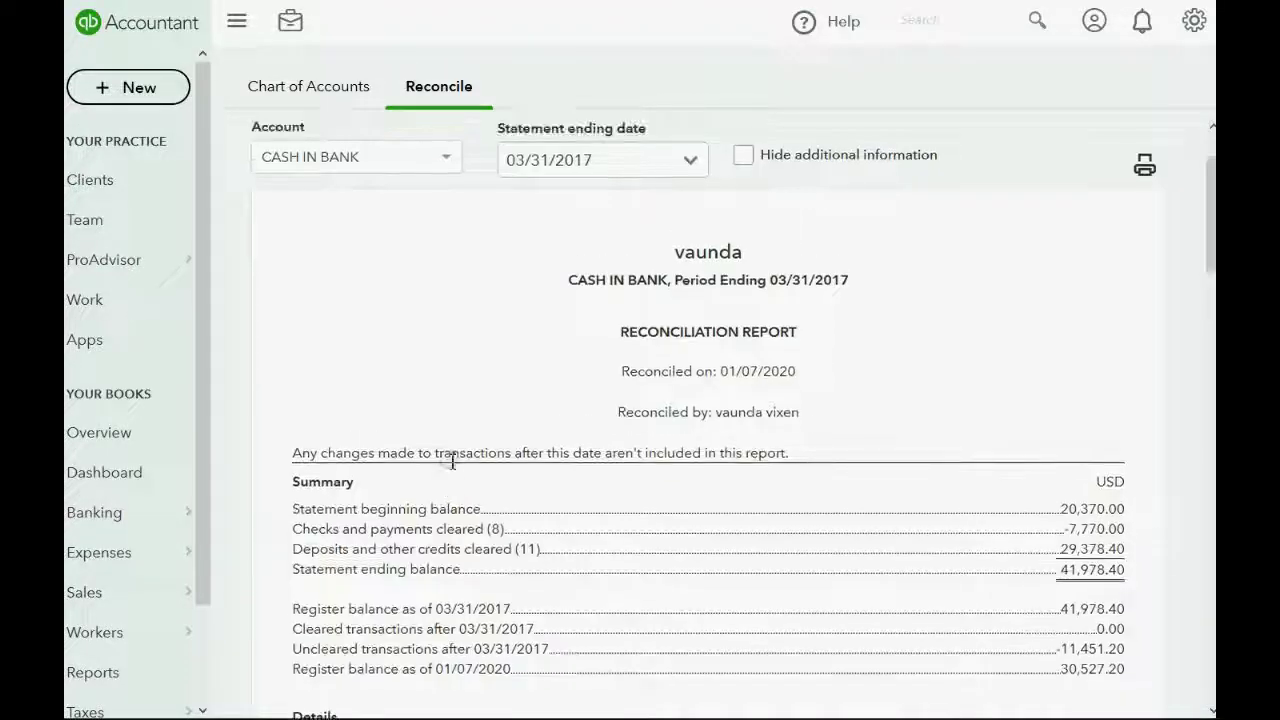
scroll(452, 460, down, 3)
scroll(452, 460, down, 3)
scroll(452, 463, down, 2)
scroll(450, 466, up, 5)
scroll(450, 466, up, 2)
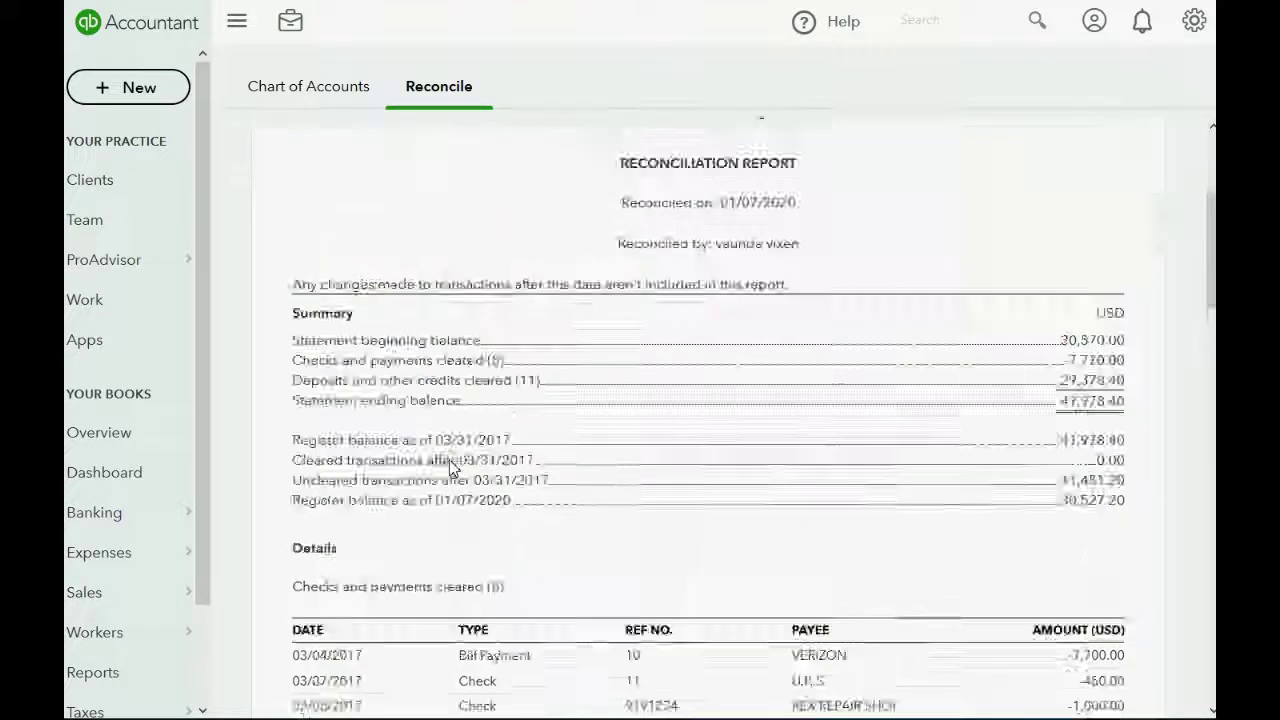
scroll(450, 466, up, 3)
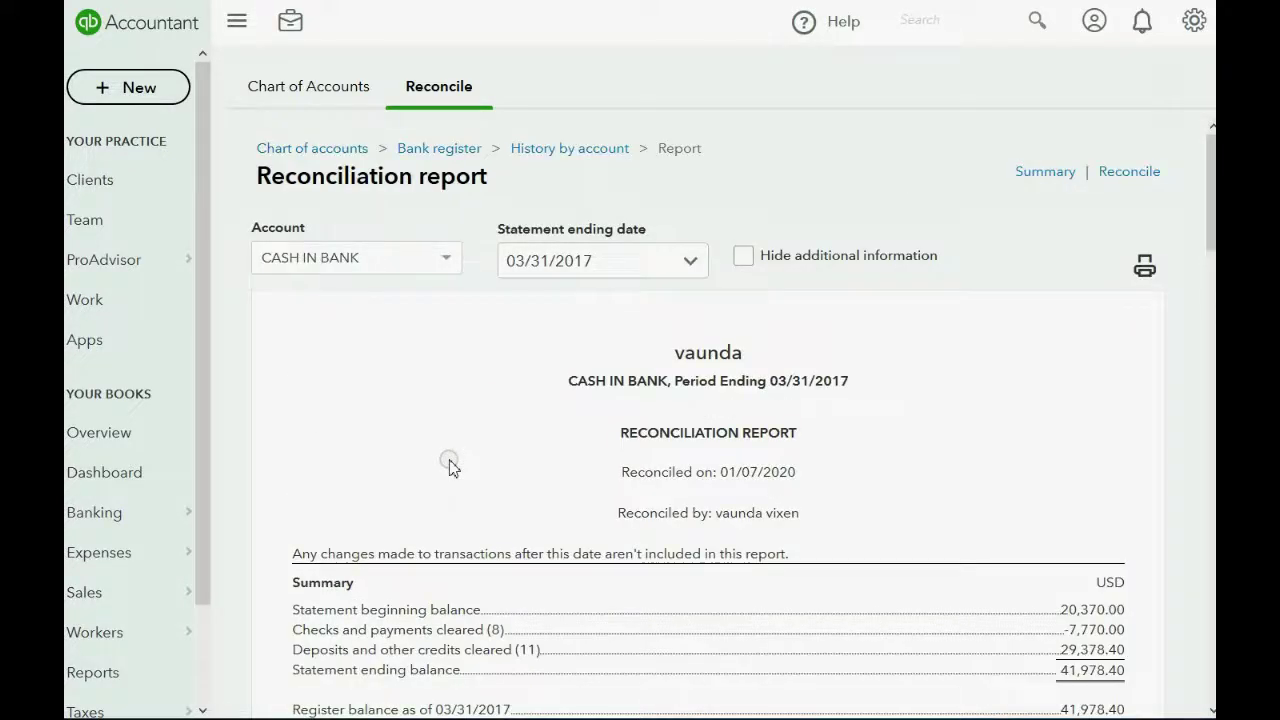